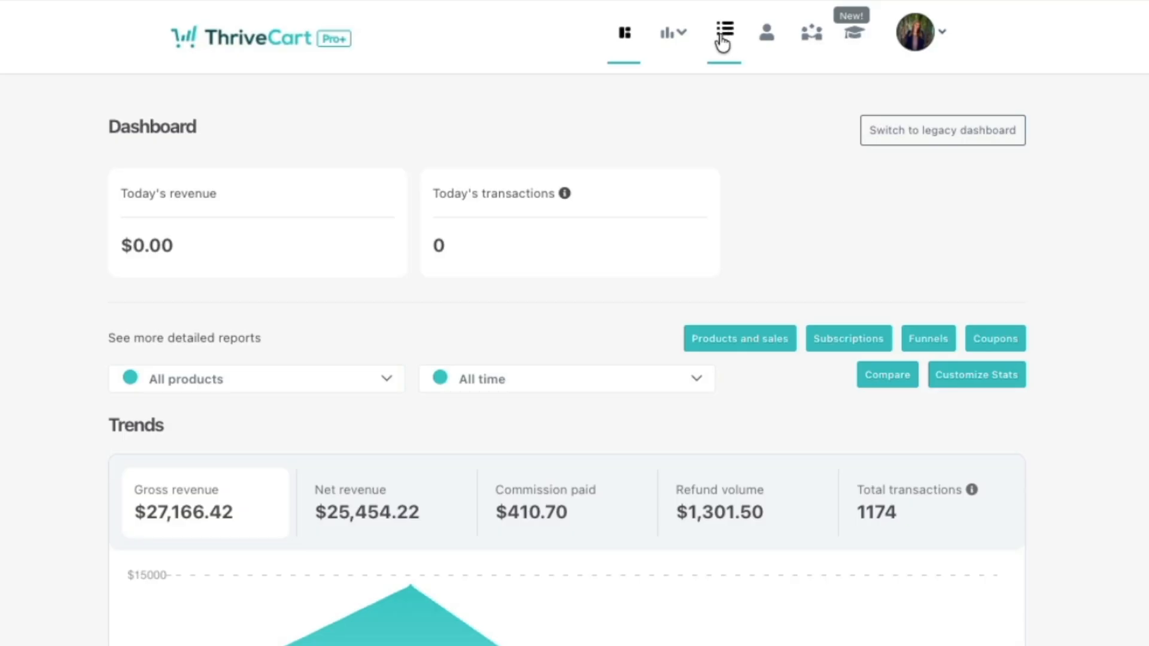
Open the product list and create a new digital product
{"action": "left_click", "coordinate": [724, 42]}
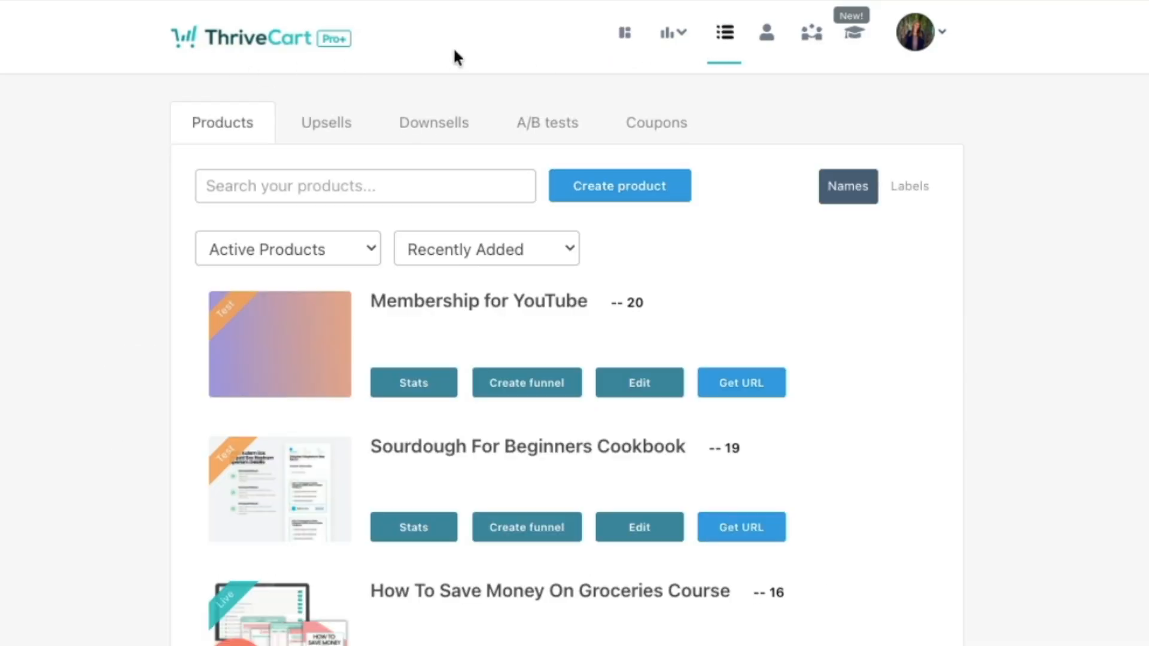
{"action": "scroll", "coordinate": [622, 419], "scroll_direction": "down", "scroll_amount": 10}
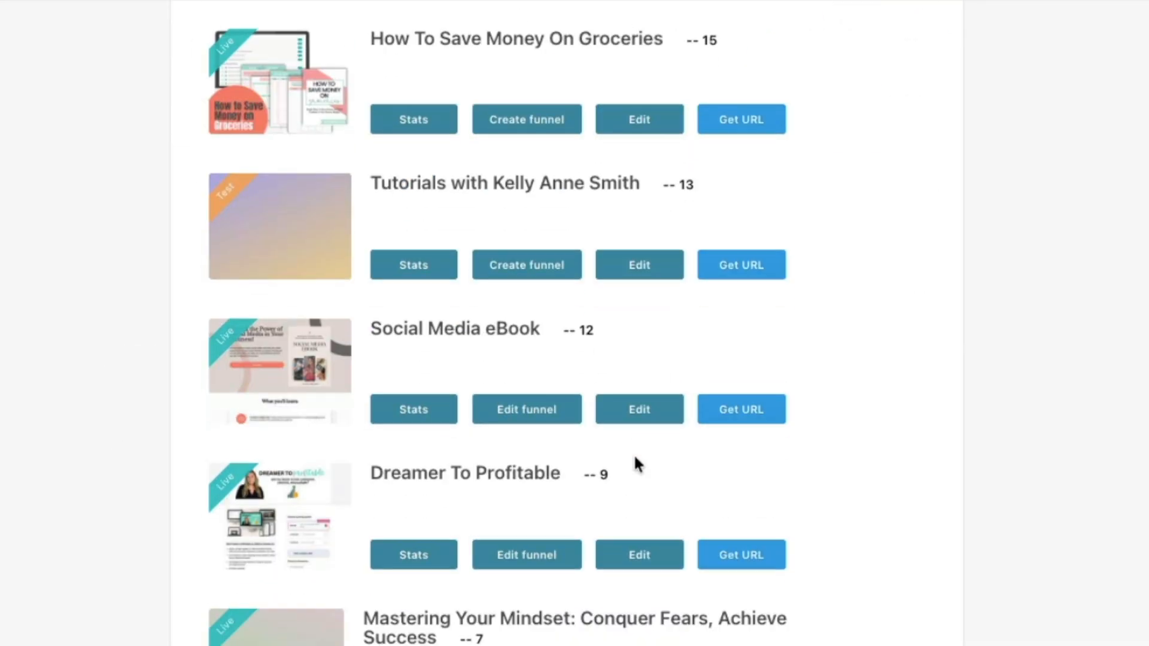
{"action": "scroll", "coordinate": [652, 473], "scroll_direction": "up", "scroll_amount": 10}
{"action": "scroll", "coordinate": [663, 481], "scroll_direction": "down", "scroll_amount": 10}
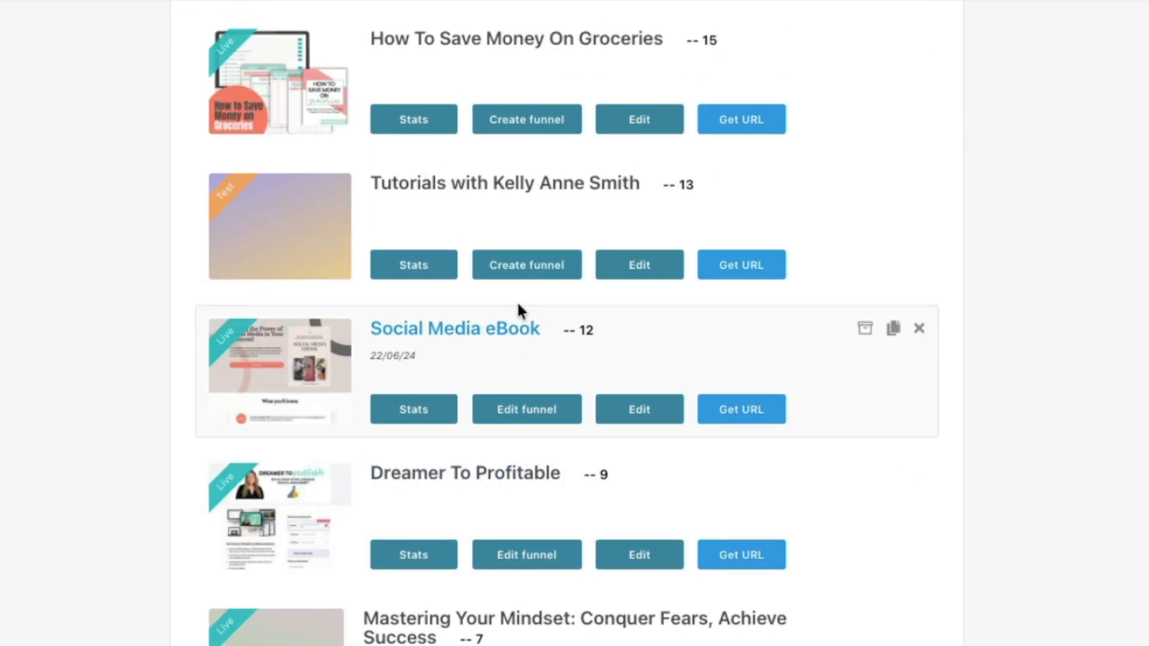
{"action": "scroll", "coordinate": [516, 302], "scroll_direction": "up", "scroll_amount": 3}
{"action": "scroll", "coordinate": [679, 250], "scroll_direction": "up", "scroll_amount": 7}
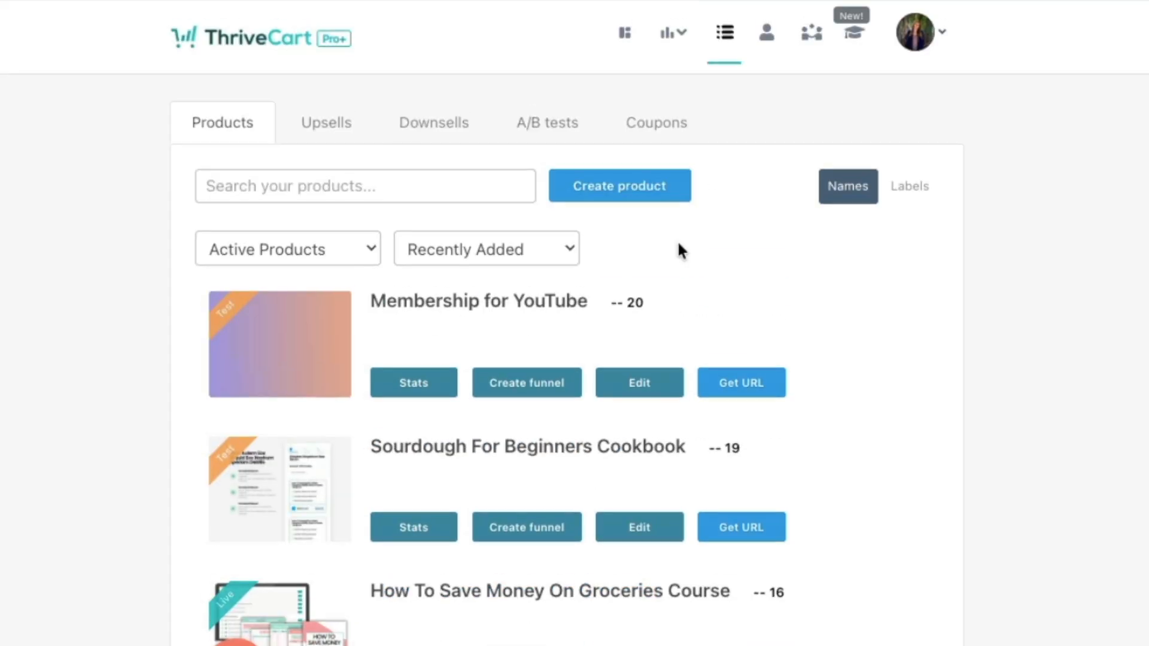
{"action": "left_click", "coordinate": [641, 192]}
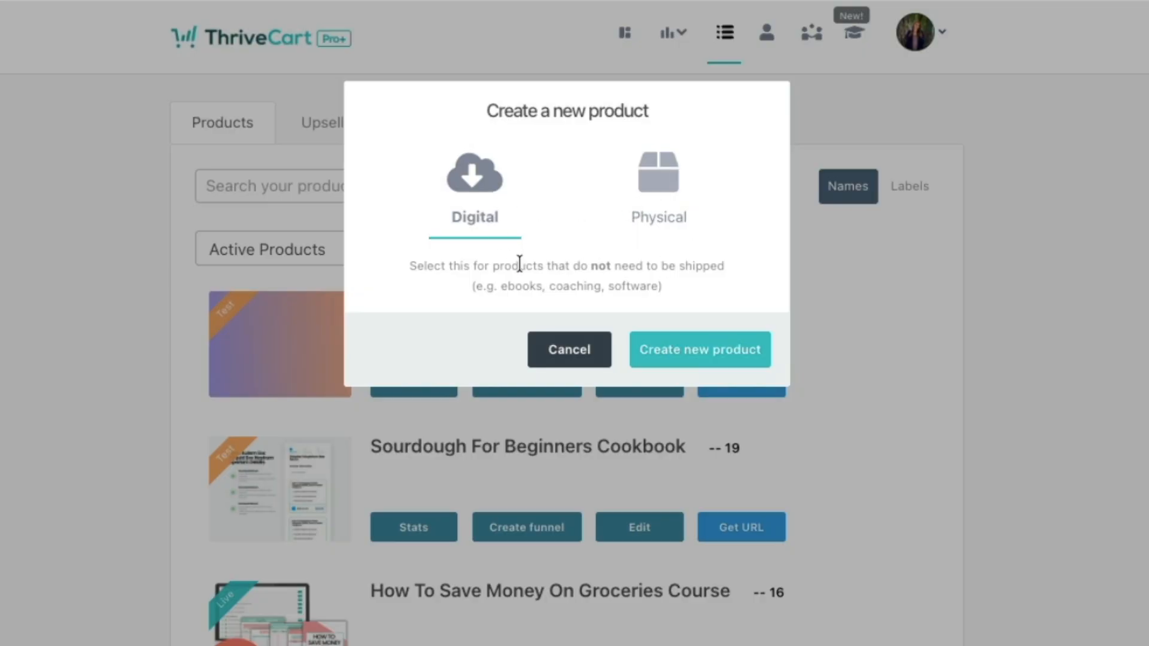
{"action": "left_click", "coordinate": [699, 353]}
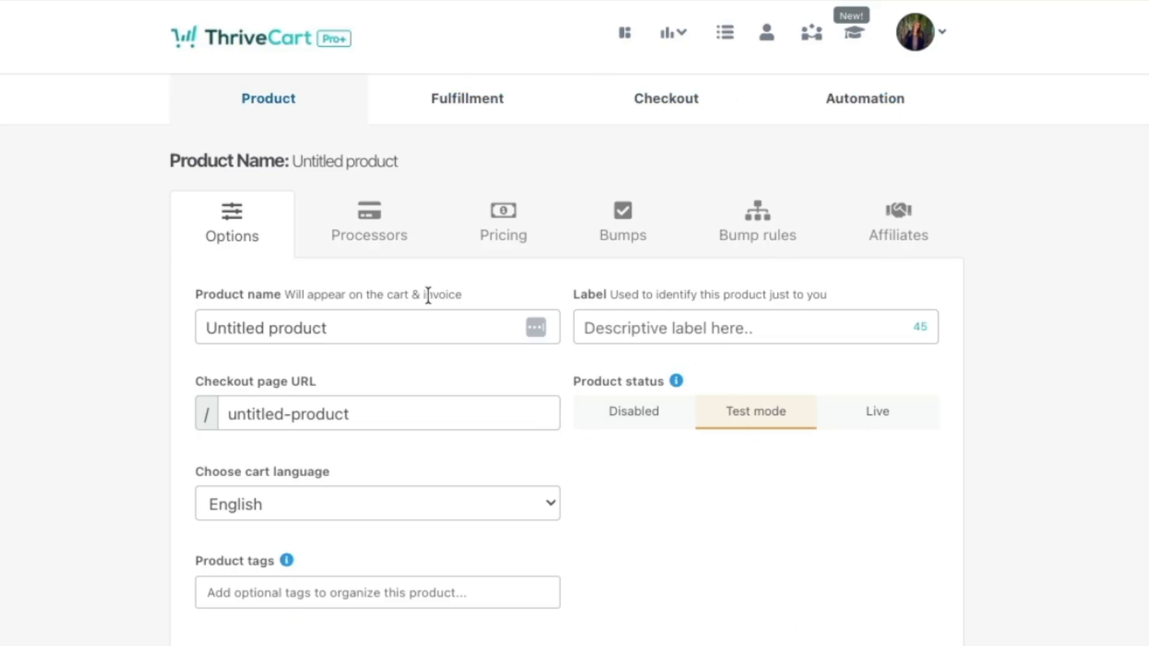
Name the product "Amazing Course" and set its checkout page URL to "amazing-course-for-youtube"
{"action": "left_click", "coordinate": [286, 333]}
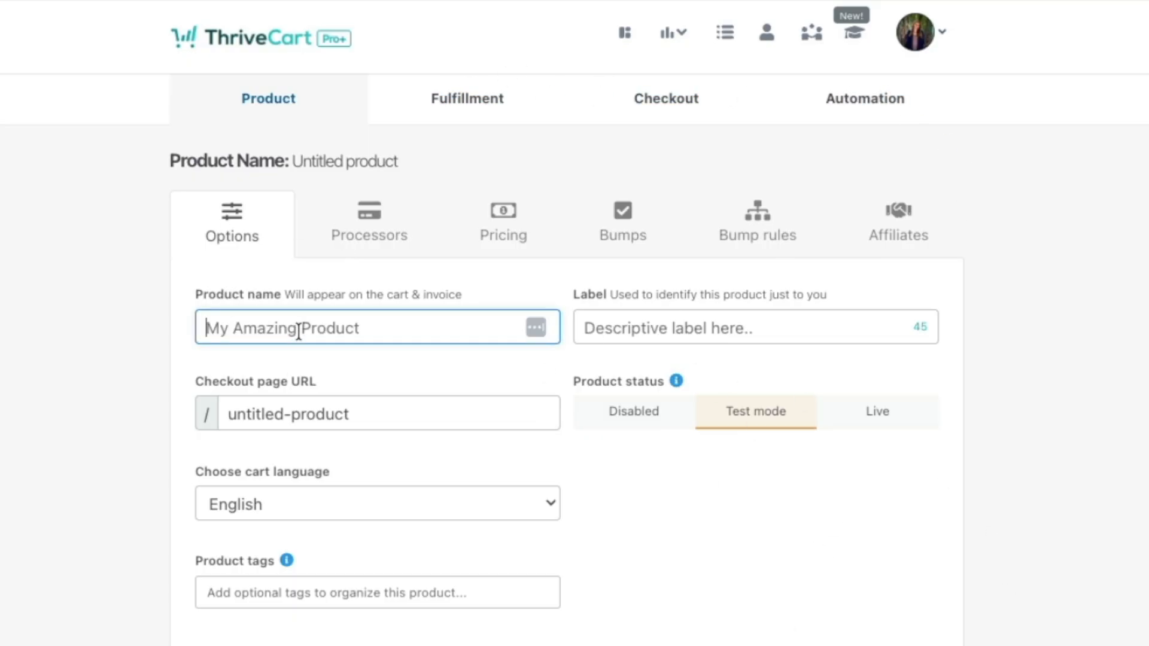
{"action": "type", "text": "Ama"}
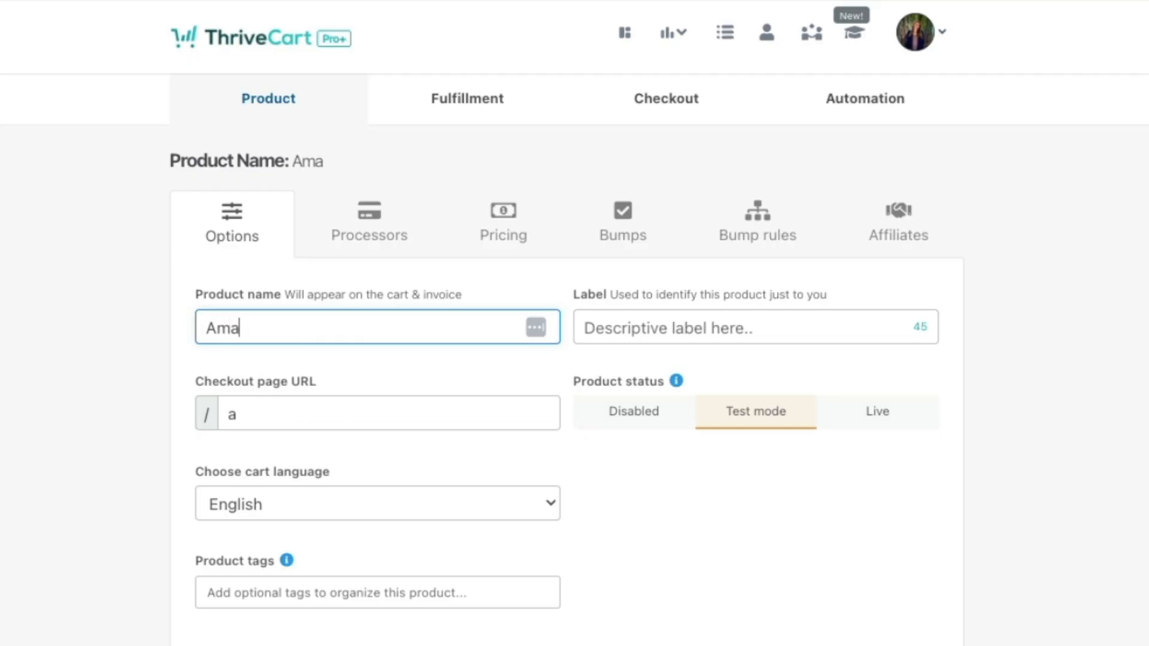
{"action": "type", "text": "zing Course"}
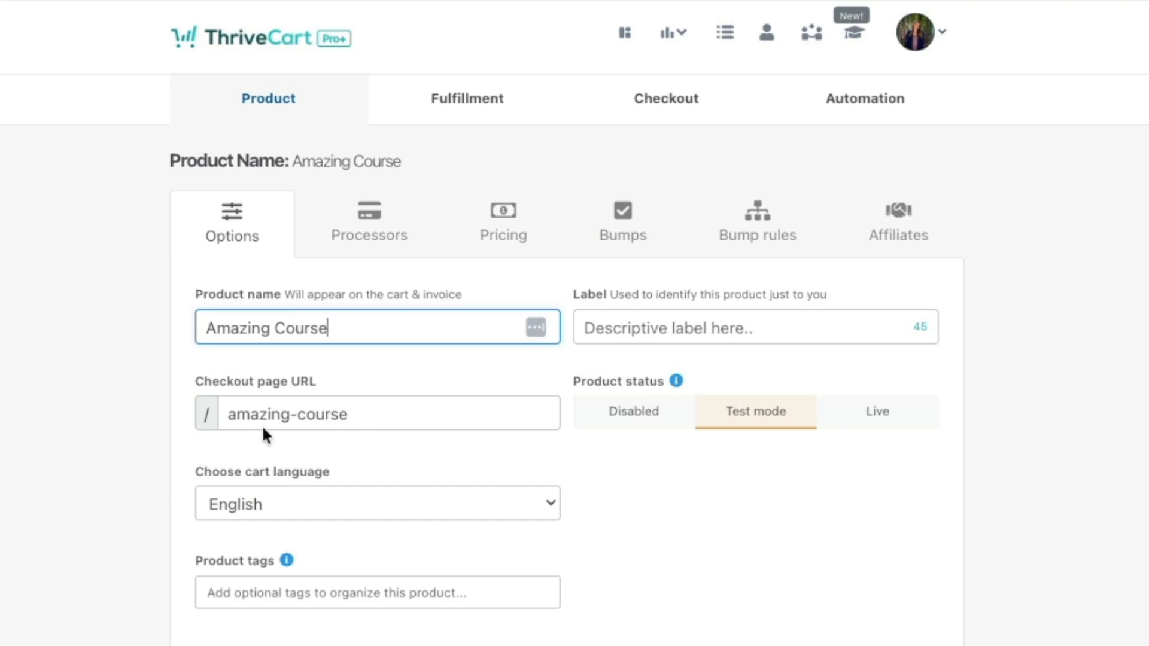
{"action": "left_click", "coordinate": [288, 412]}
{"action": "left_click", "coordinate": [409, 421]}
{"action": "type", "text": "-for-youtube"}
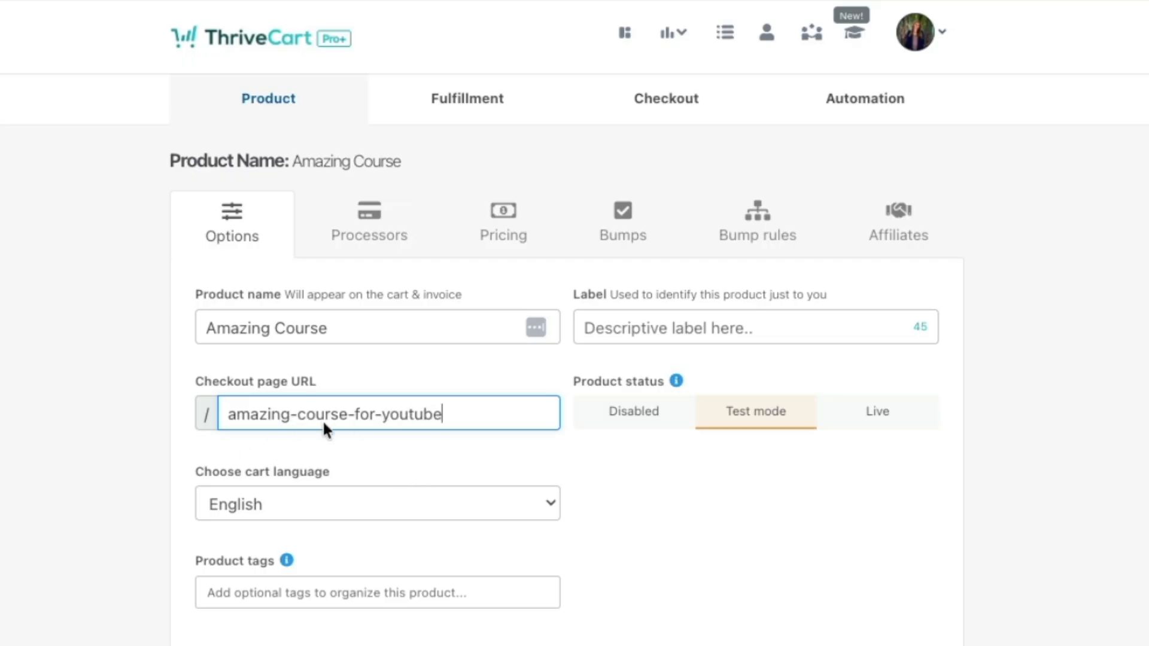
Label the product "Amazing Course" and choose English as the cart language
{"action": "left_click", "coordinate": [584, 323]}
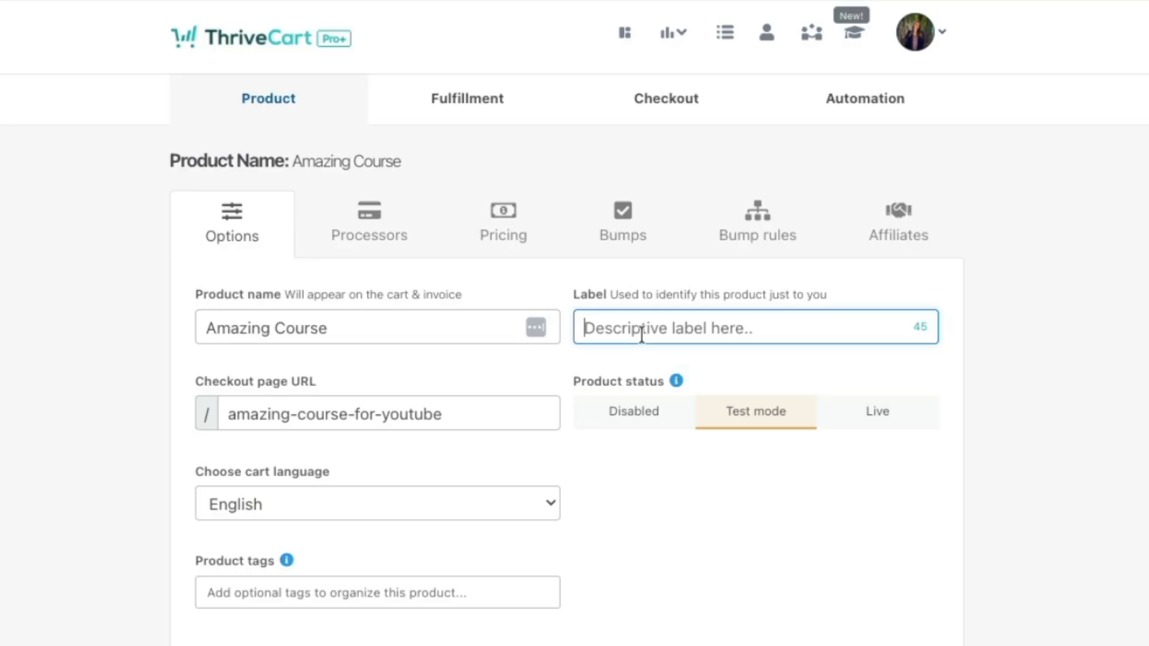
{"action": "type", "text": "Amazing Course"}
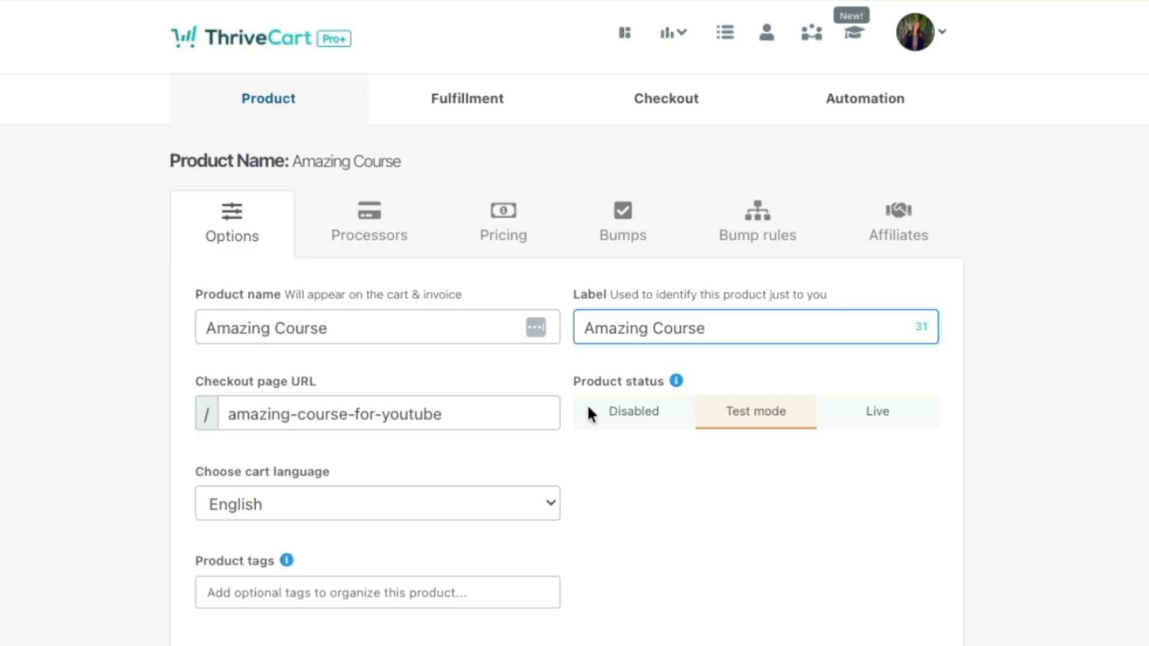
{"action": "left_click", "coordinate": [439, 485]}
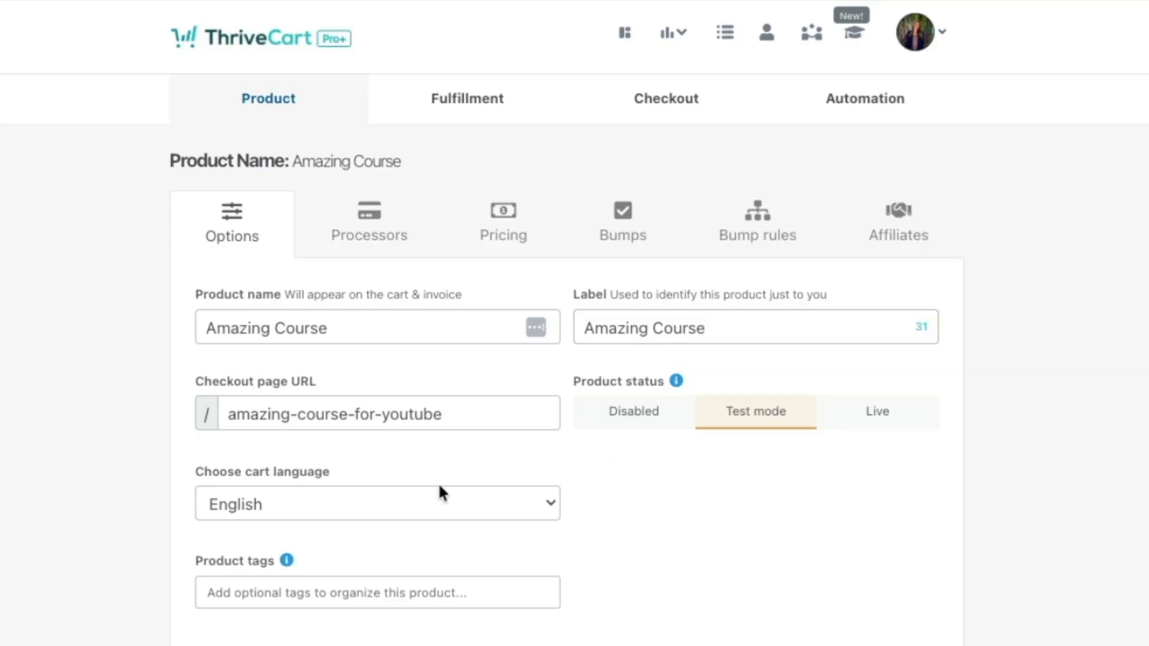
{"action": "left_click", "coordinate": [296, 505]}
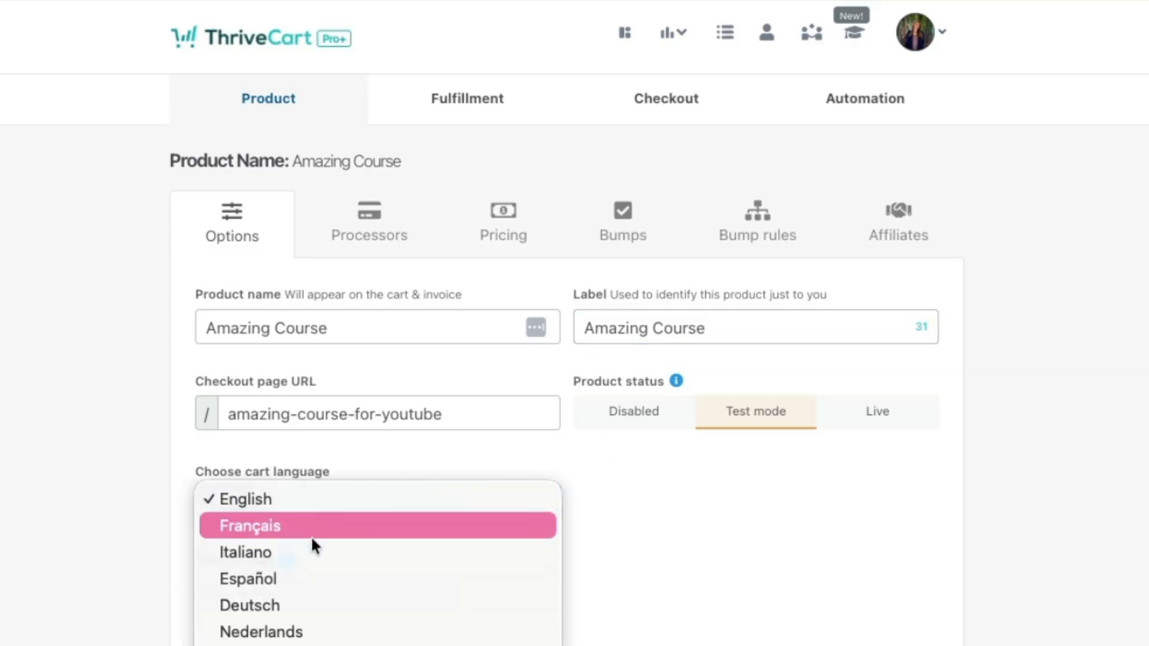
{"action": "left_click", "coordinate": [330, 506]}
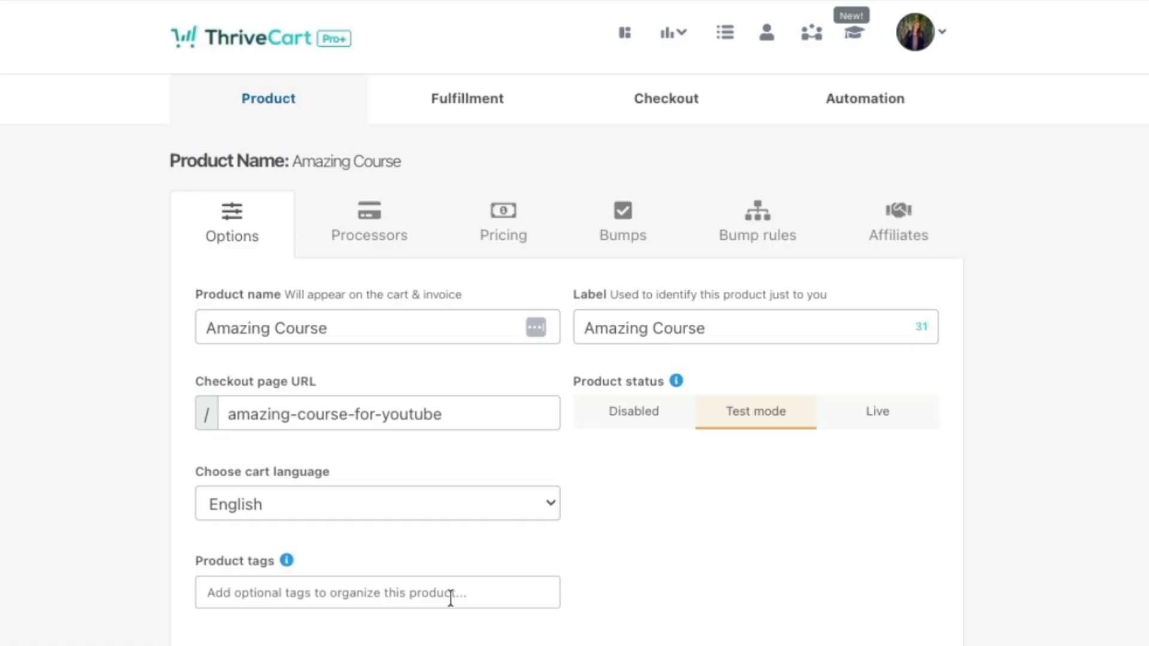
Add the product tag "ExampleForYouTube" to the new course product
{"action": "mouse_move", "coordinate": [283, 563]}
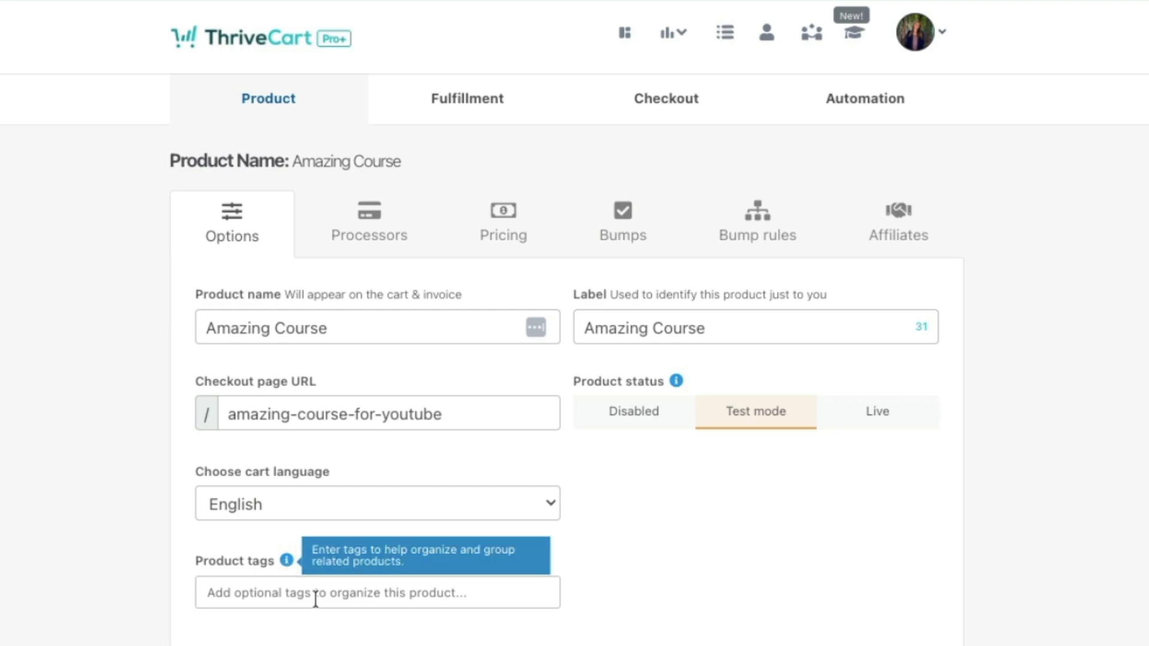
{"action": "left_click", "coordinate": [352, 595]}
{"action": "type", "text": "Ex"}
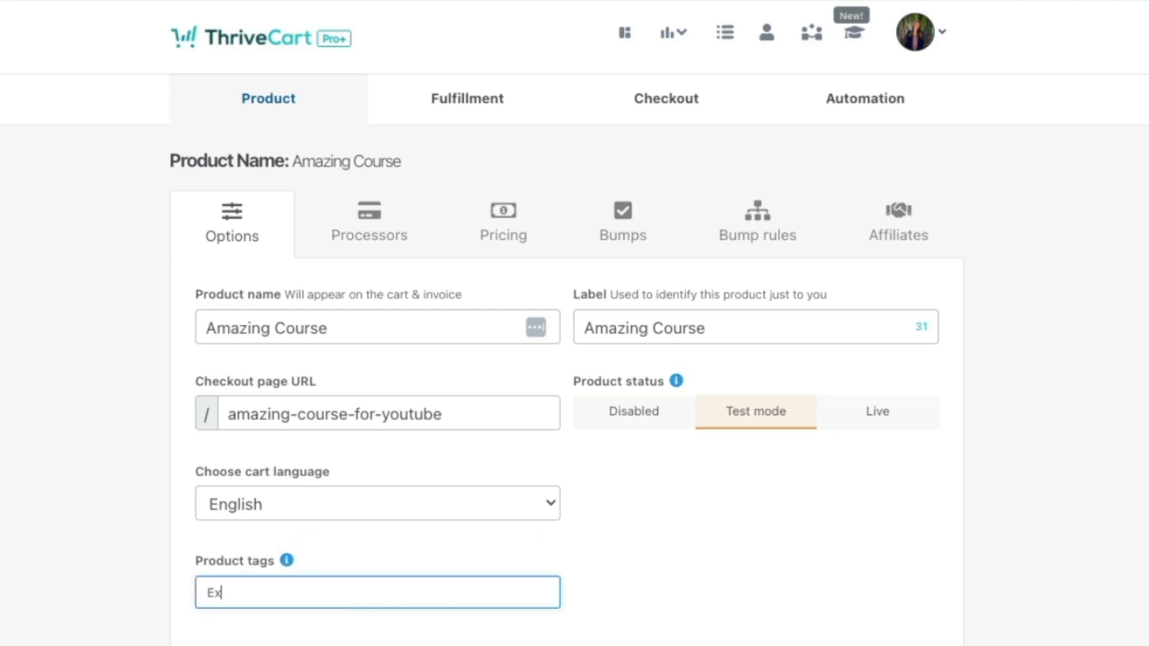
{"action": "type", "text": "ampleForYouTube"}
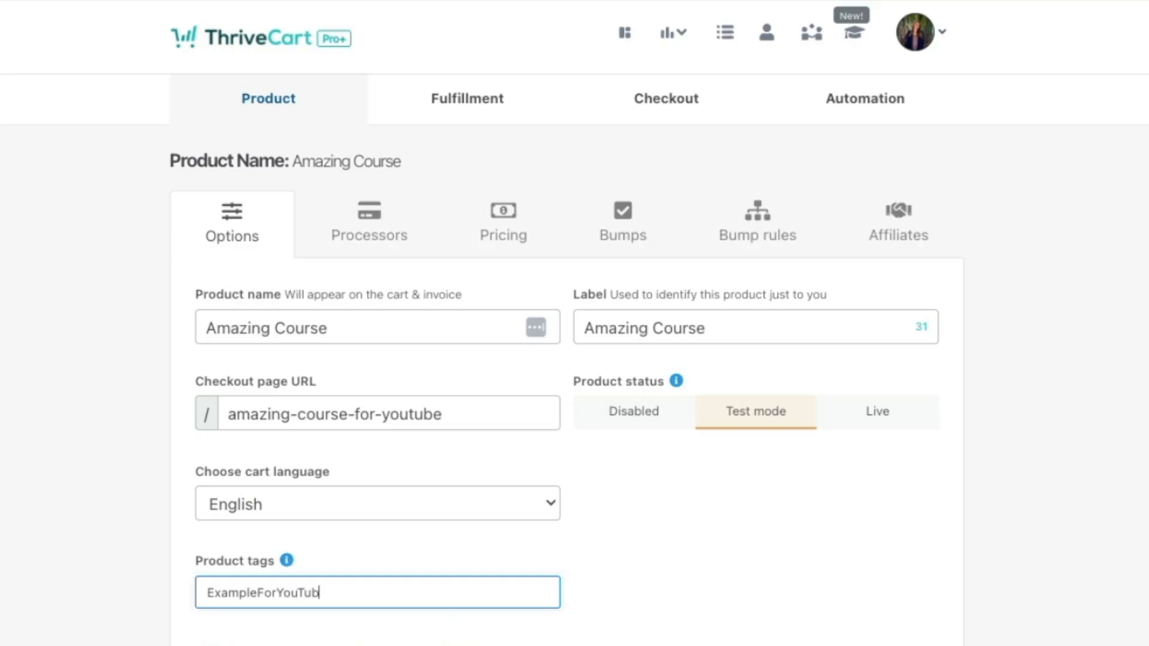
{"action": "left_click", "coordinate": [687, 533]}
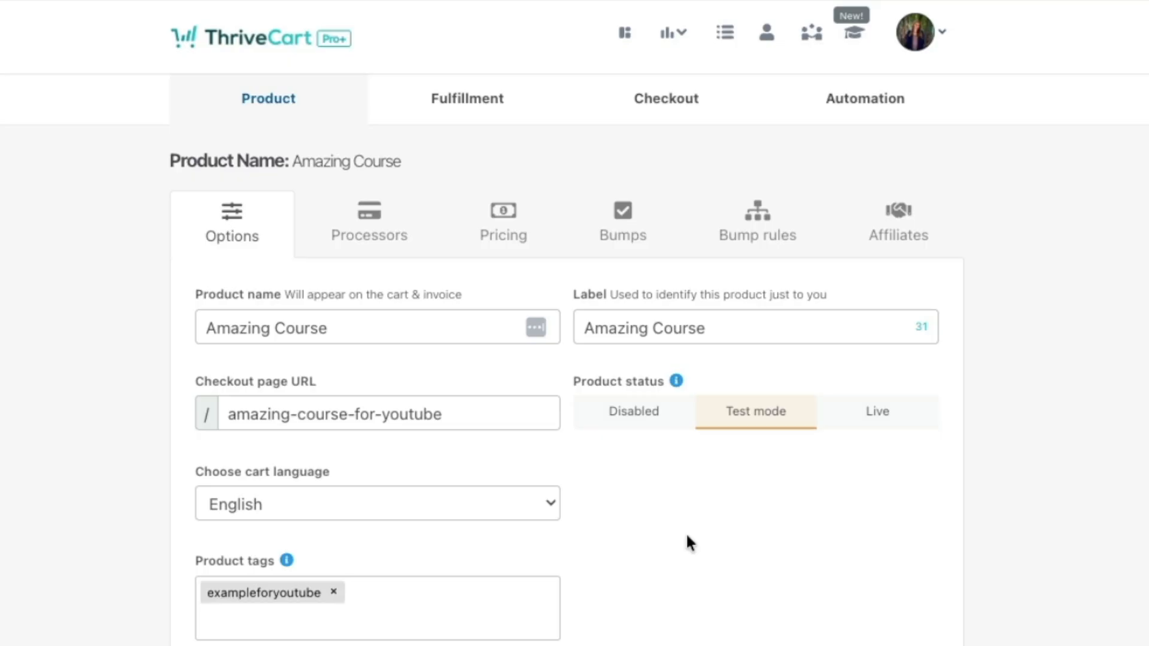
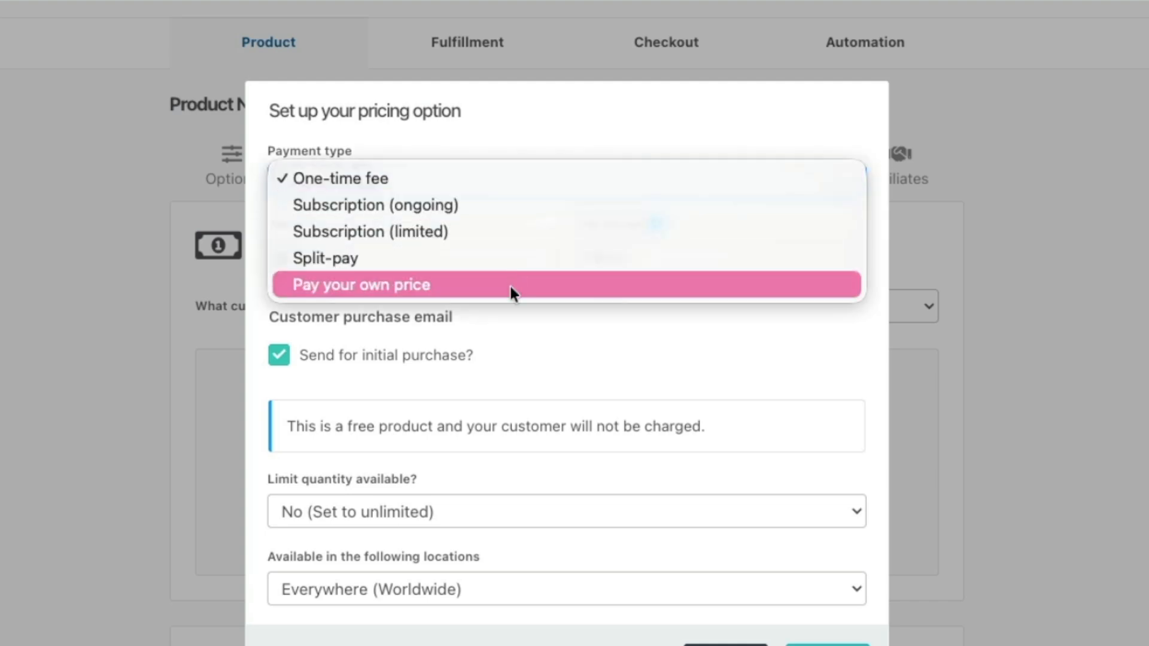
Set the pricing option to a one-time fee of $99 with no trial period
{"action": "left_click", "coordinate": [486, 182]}
{"action": "left_click", "coordinate": [377, 257]}
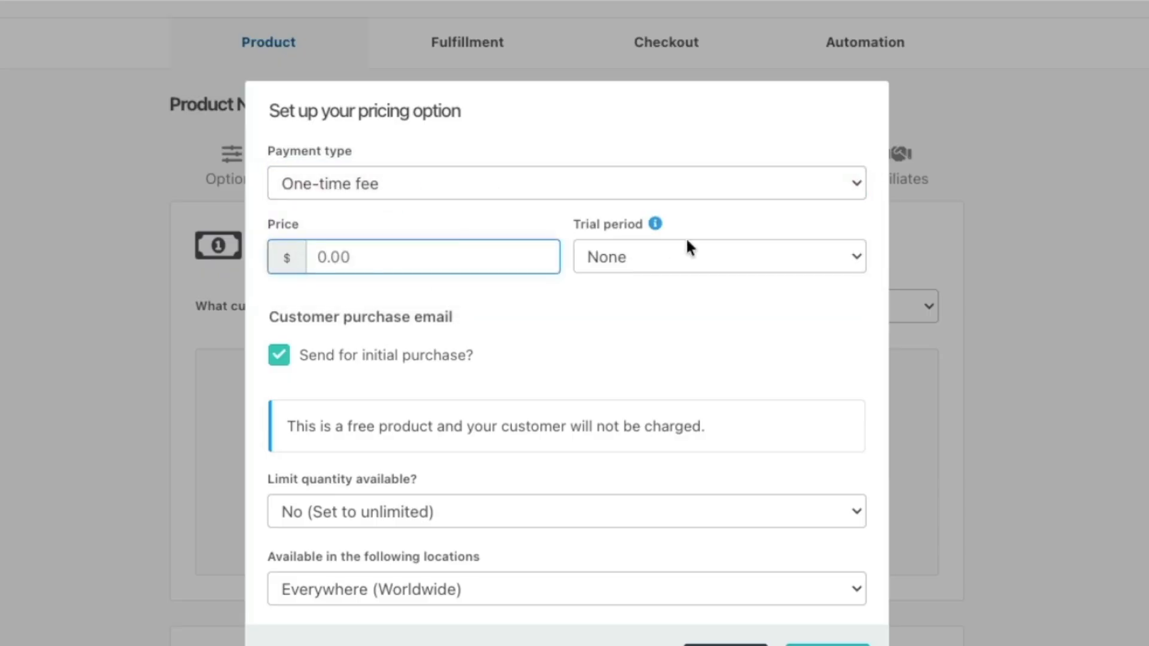
{"action": "type", "text": "99"}
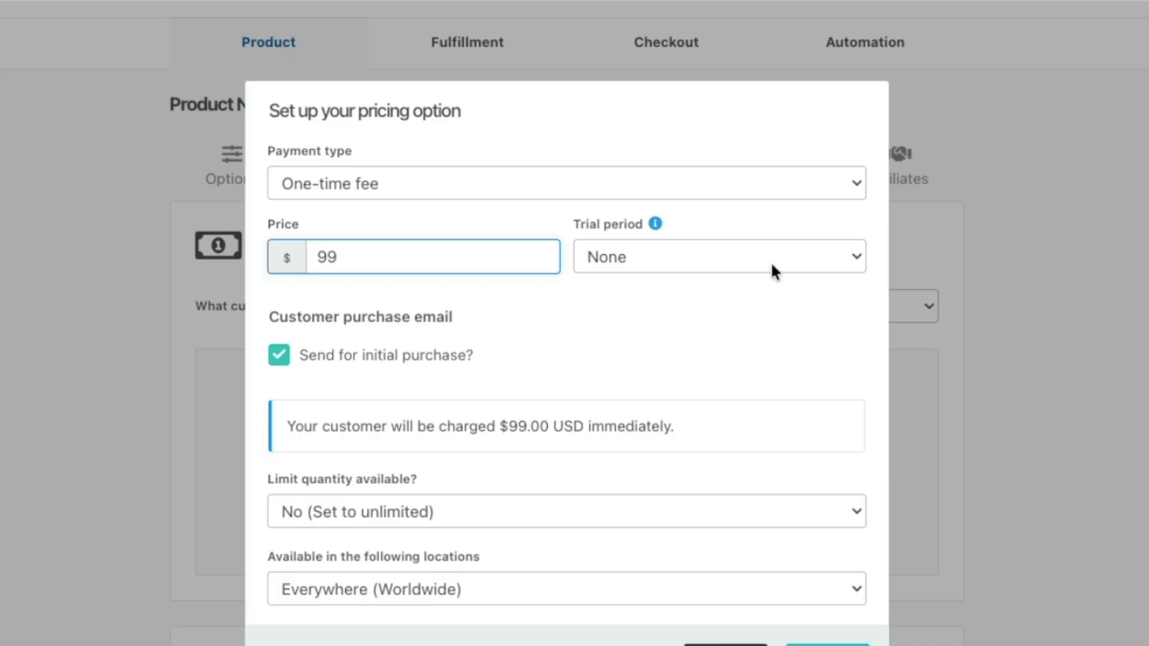
{"action": "left_click", "coordinate": [609, 248]}
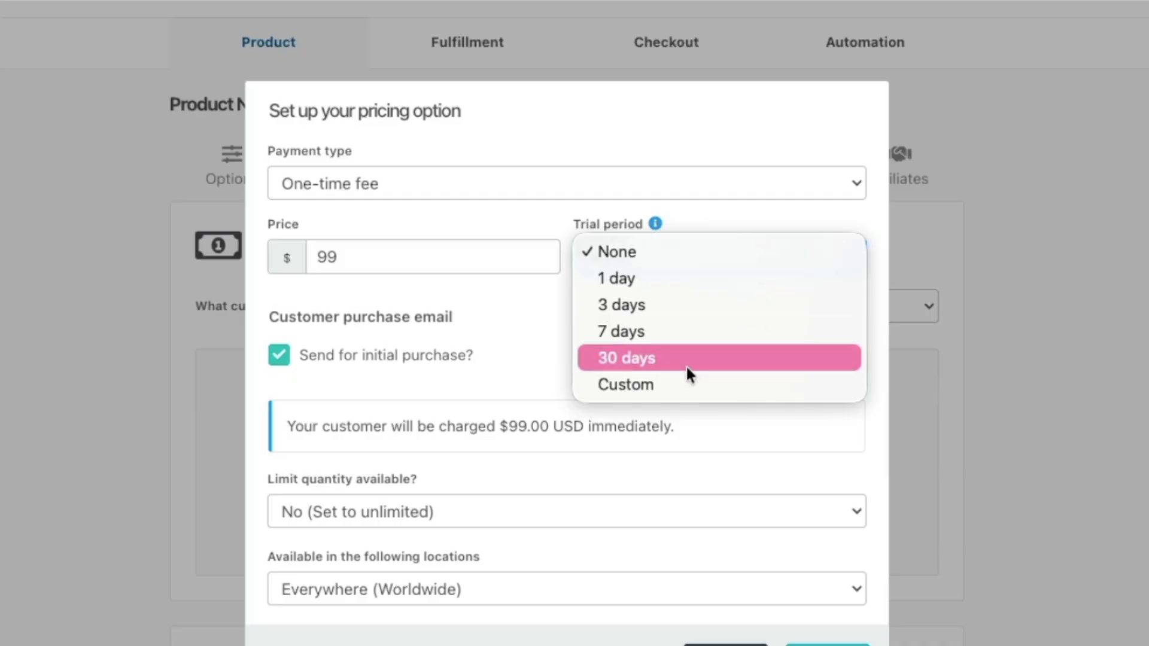
{"action": "left_click", "coordinate": [694, 255]}
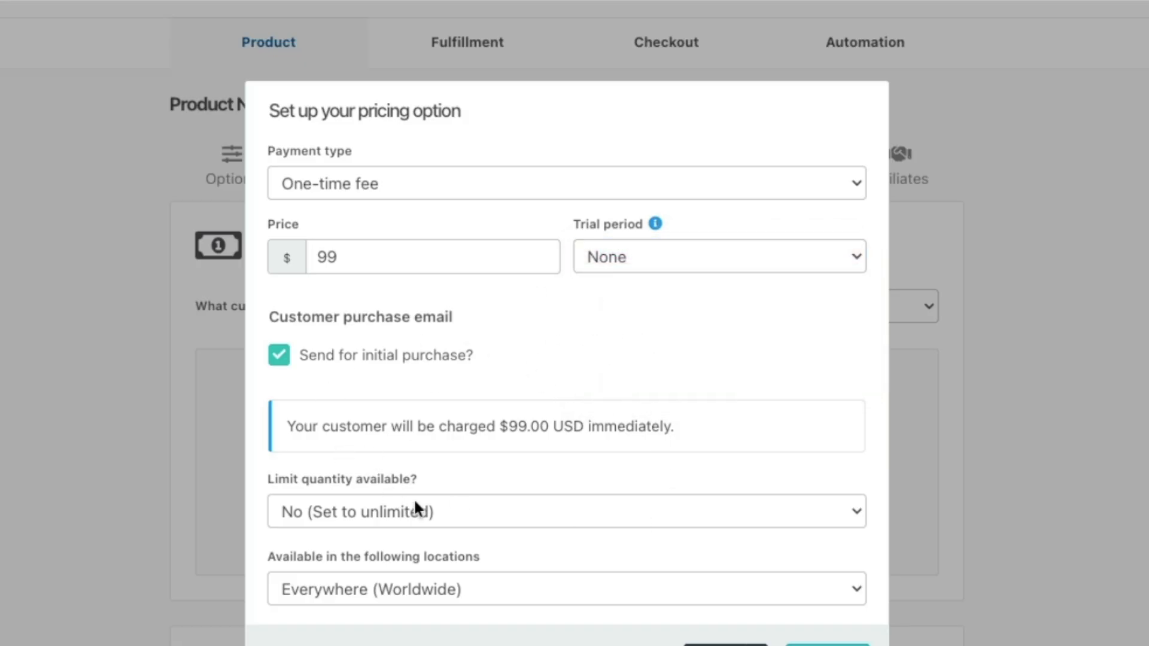
Try limiting the available quantity to 10, and return the quantity setting to unlimited
{"action": "left_click", "coordinate": [356, 509]}
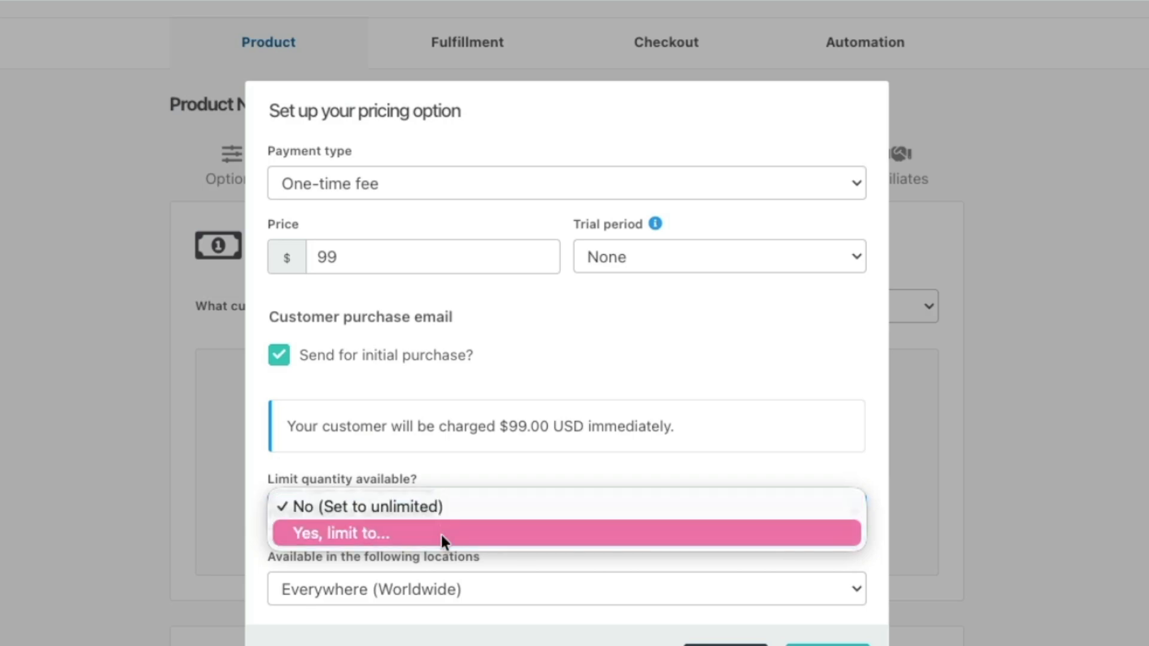
{"action": "left_click", "coordinate": [440, 535]}
{"action": "left_click", "coordinate": [628, 502]}
{"action": "type", "text": "10"}
{"action": "left_click", "coordinate": [641, 449]}
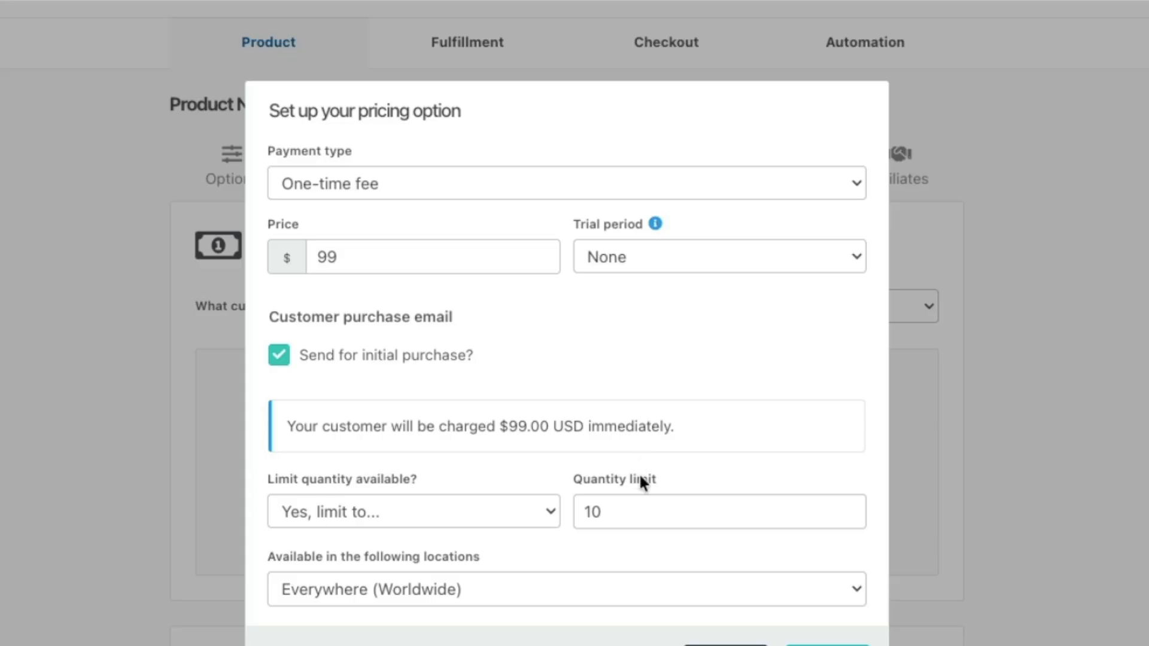
{"action": "left_click", "coordinate": [469, 506]}
{"action": "left_click", "coordinate": [462, 480]}
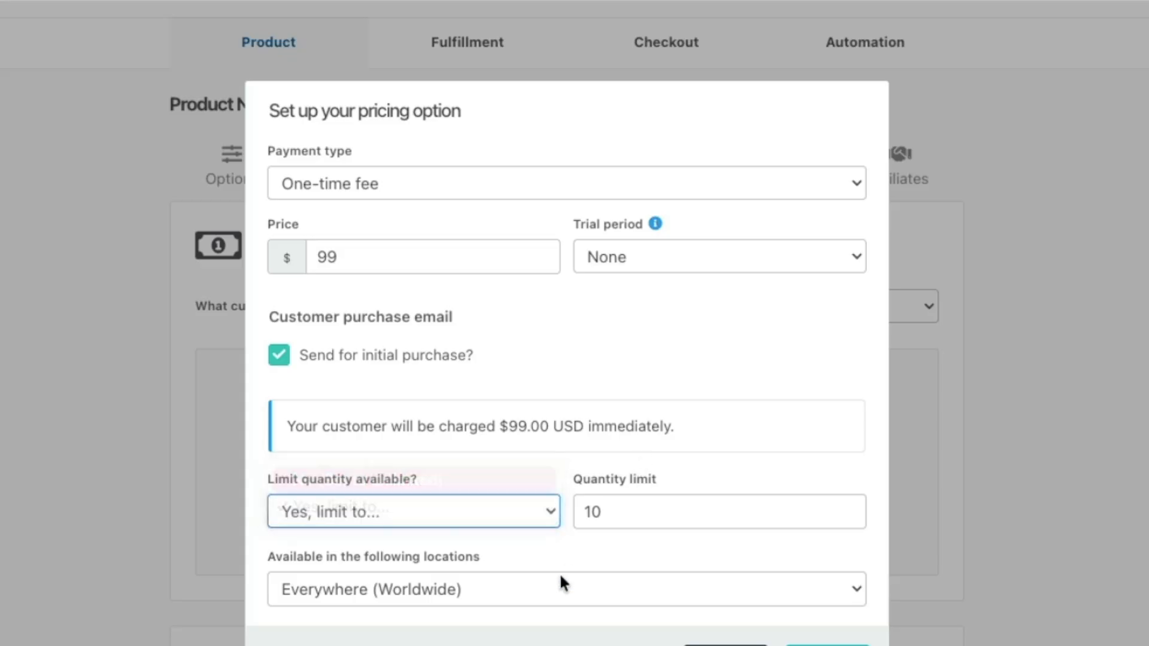
Make the pricing option available everywhere worldwide and continue to its naming settings
{"action": "left_click", "coordinate": [507, 596]}
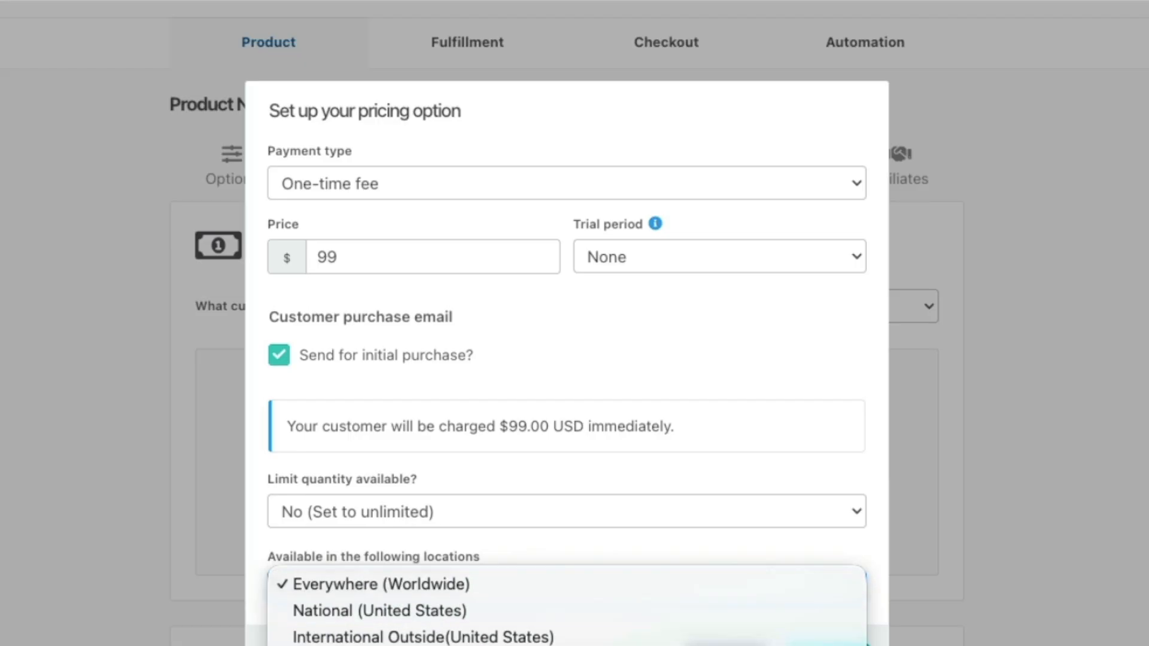
{"action": "left_click", "coordinate": [624, 369]}
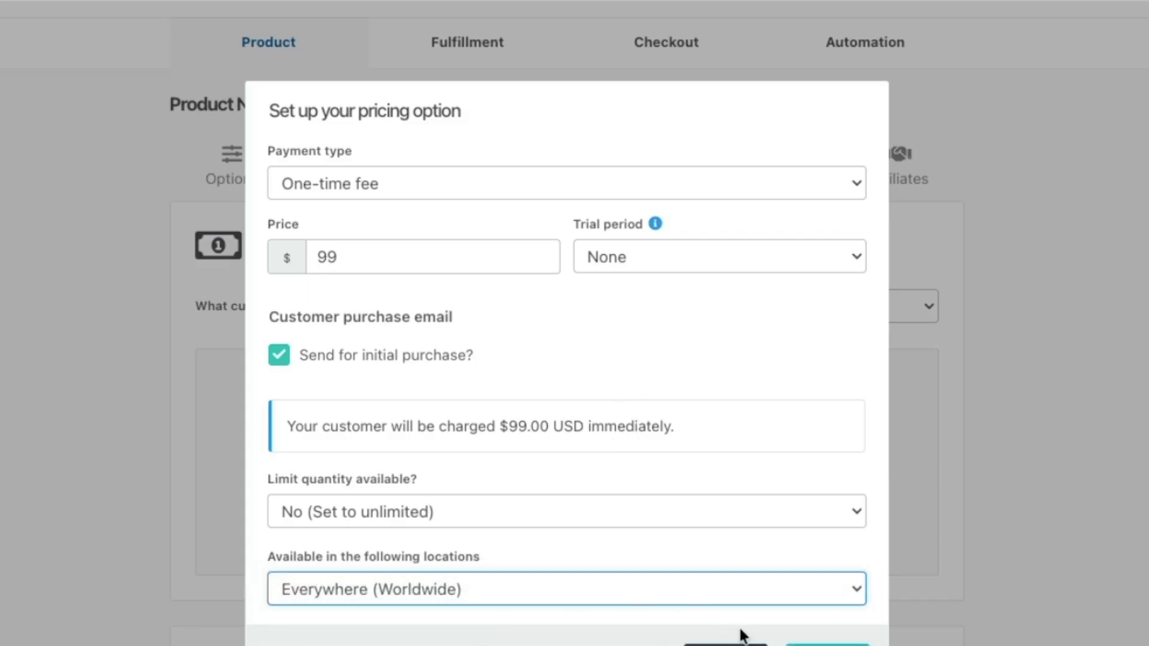
{"action": "left_click", "coordinate": [868, 639]}
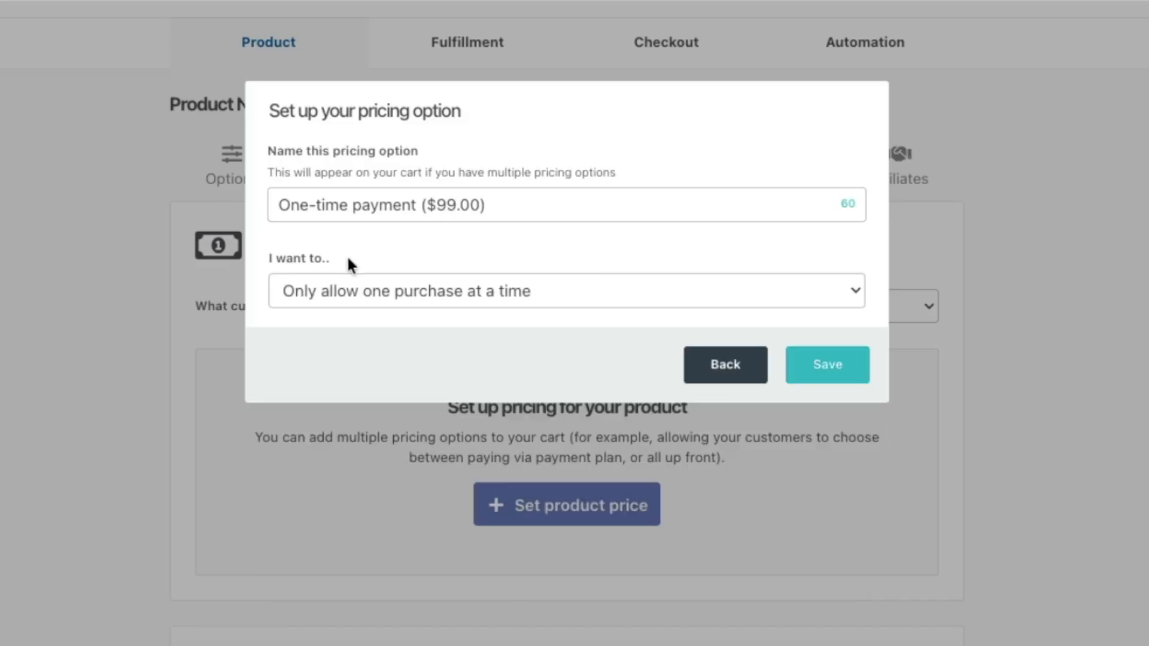
Rename the pricing option as "One-time payment- BEST DEAL ($99.00)"
{"action": "left_click", "coordinate": [421, 205]}
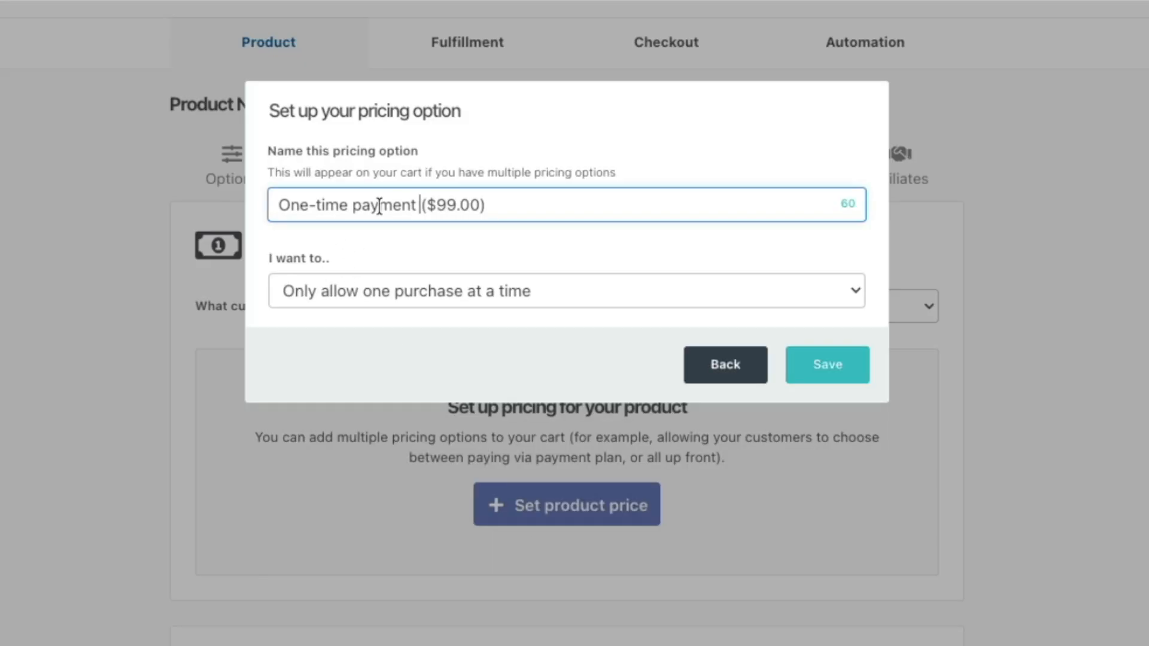
{"action": "left_click", "coordinate": [314, 205]}
{"action": "left_click", "coordinate": [416, 205]}
{"action": "left_click", "coordinate": [436, 281]}
{"action": "left_click", "coordinate": [414, 289]}
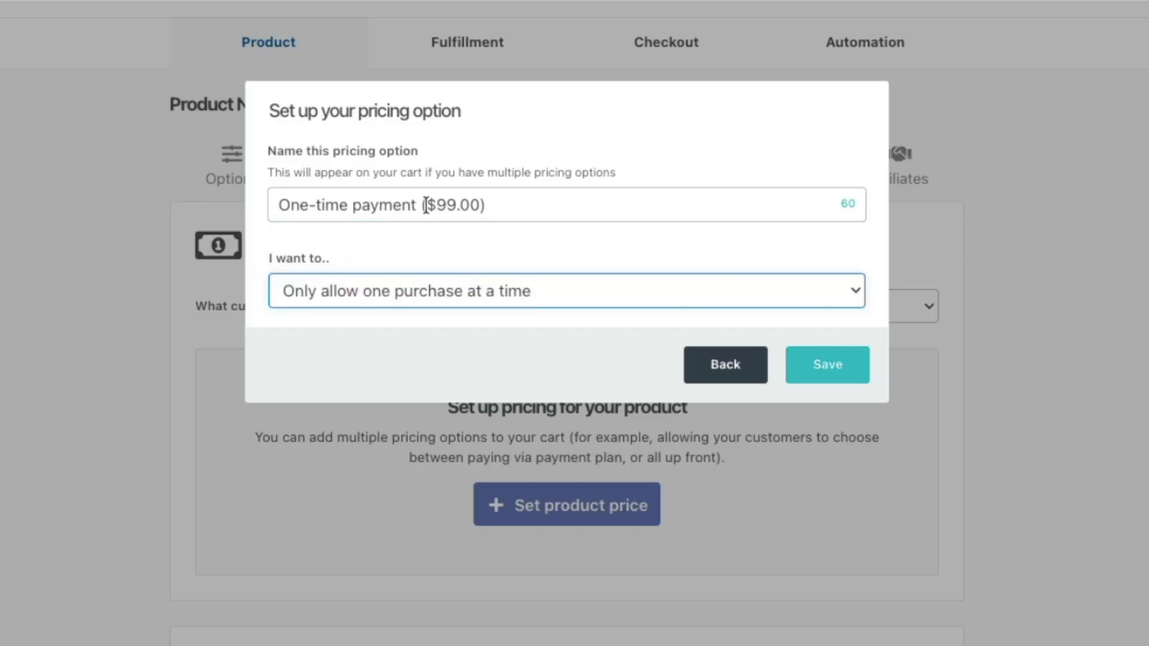
{"action": "type", "text": "- BEST DEA"}
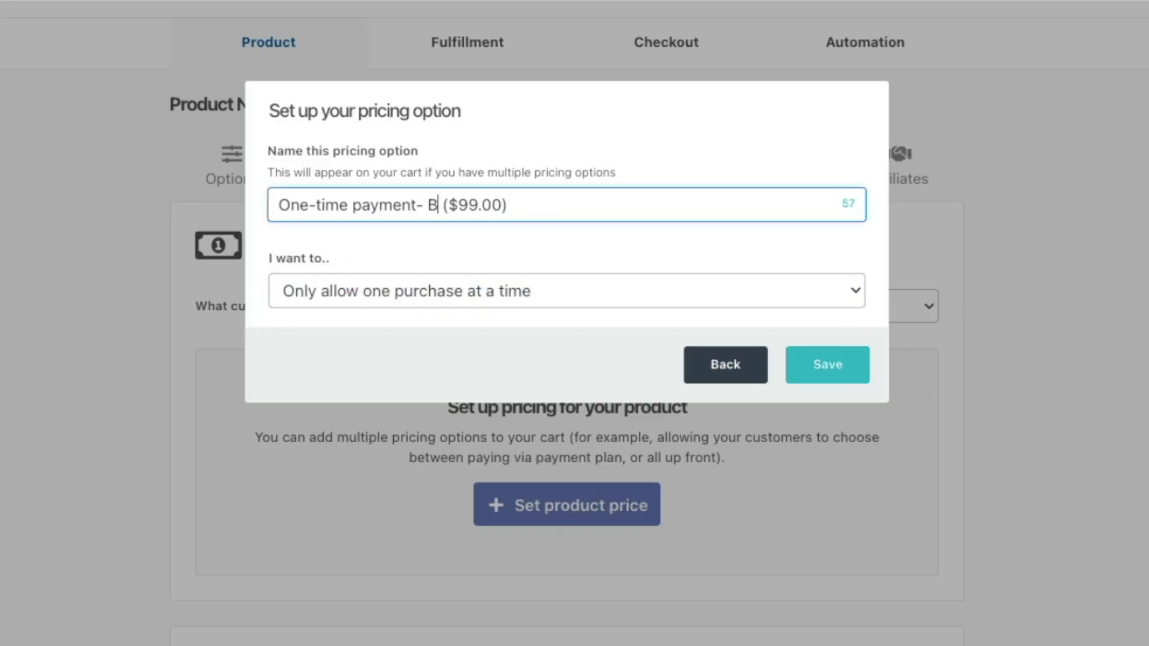
{"action": "type", "text": "L"}
{"action": "left_click", "coordinate": [565, 237]}
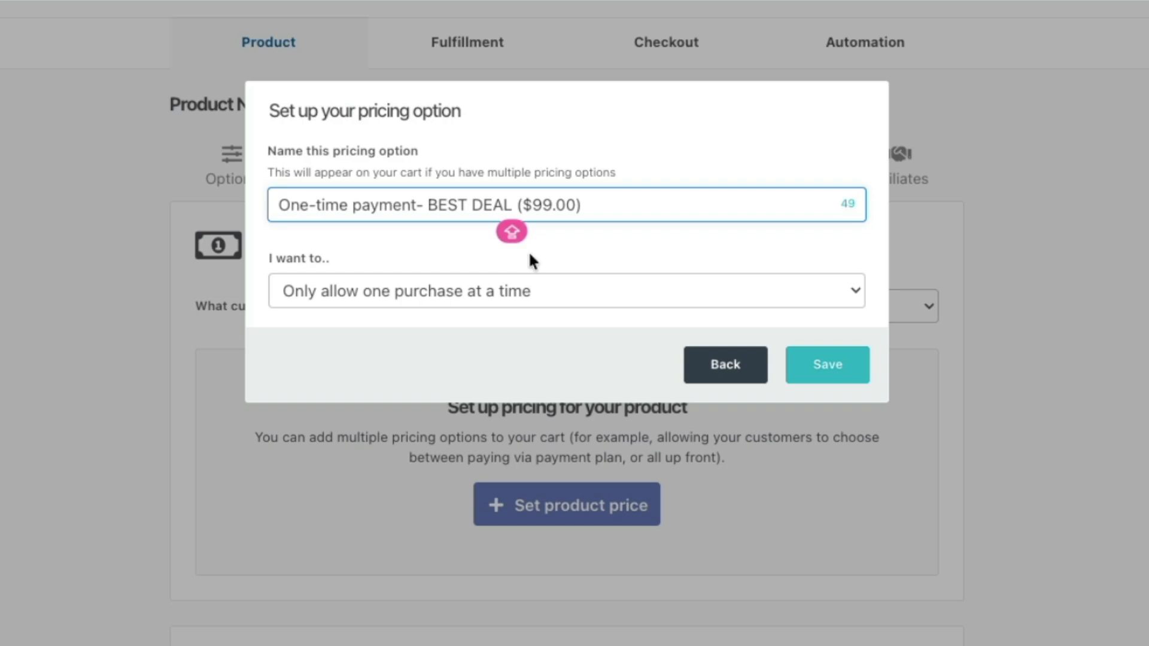
Keep the one-time pricing option limited to one purchase at a time and save it
{"action": "left_click", "coordinate": [414, 292]}
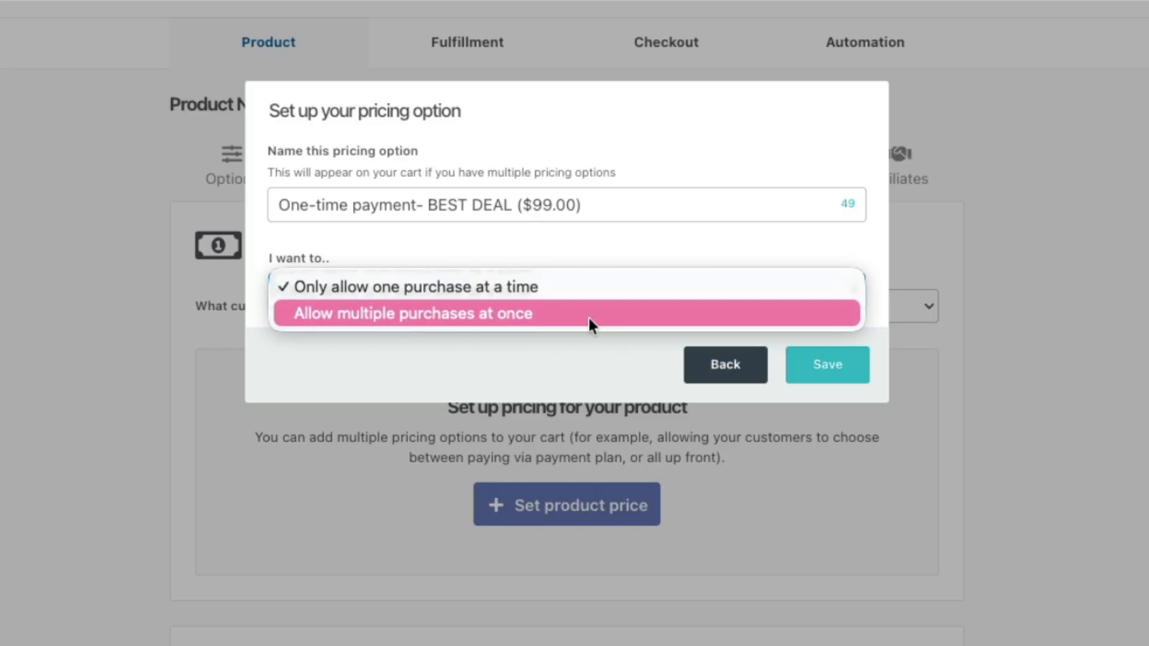
{"action": "left_click", "coordinate": [585, 257]}
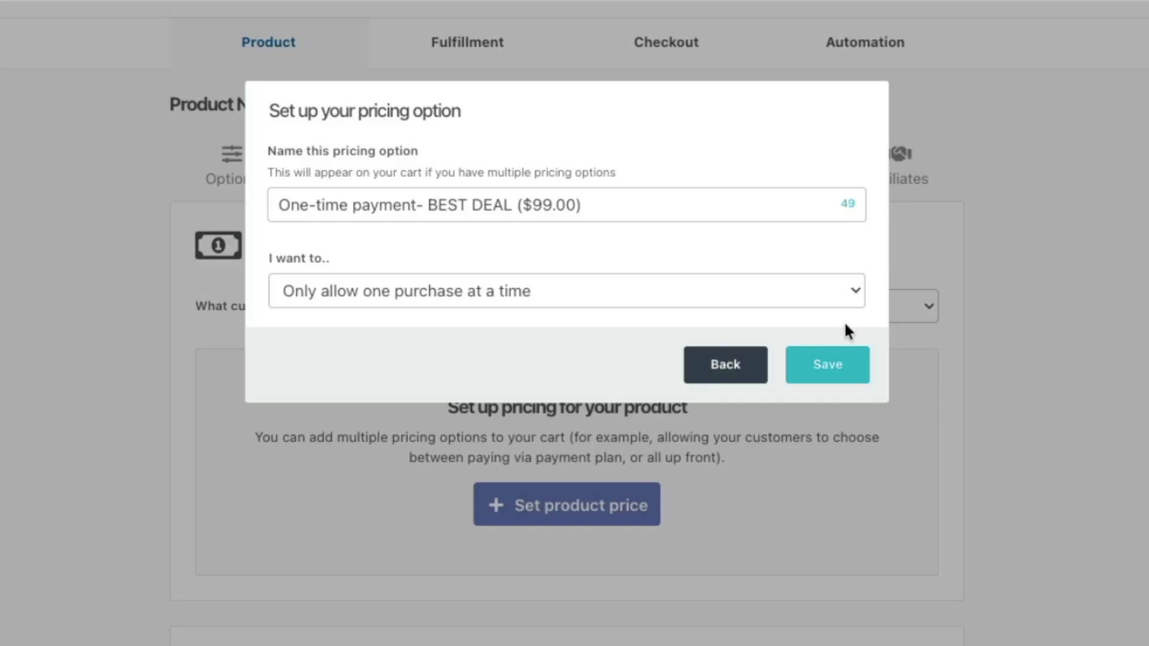
{"action": "left_click", "coordinate": [845, 371]}
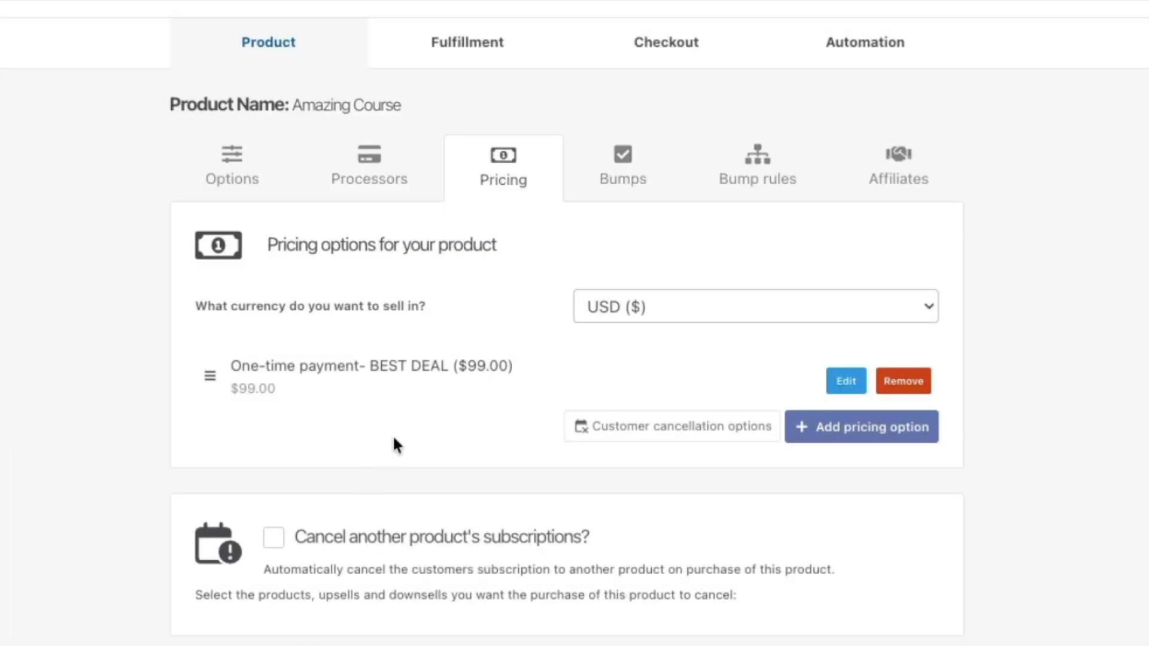
Add a second pricing option as a split-pay of $20 with 6 payments
{"action": "left_click", "coordinate": [868, 434]}
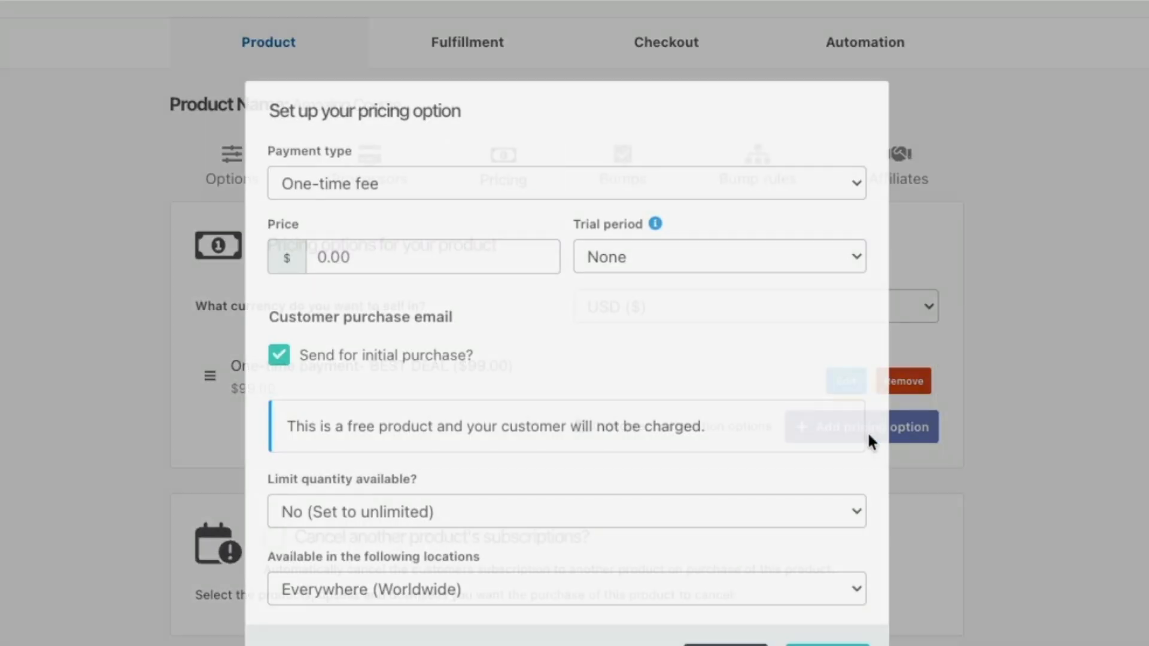
{"action": "left_click", "coordinate": [407, 186]}
{"action": "left_click", "coordinate": [420, 260]}
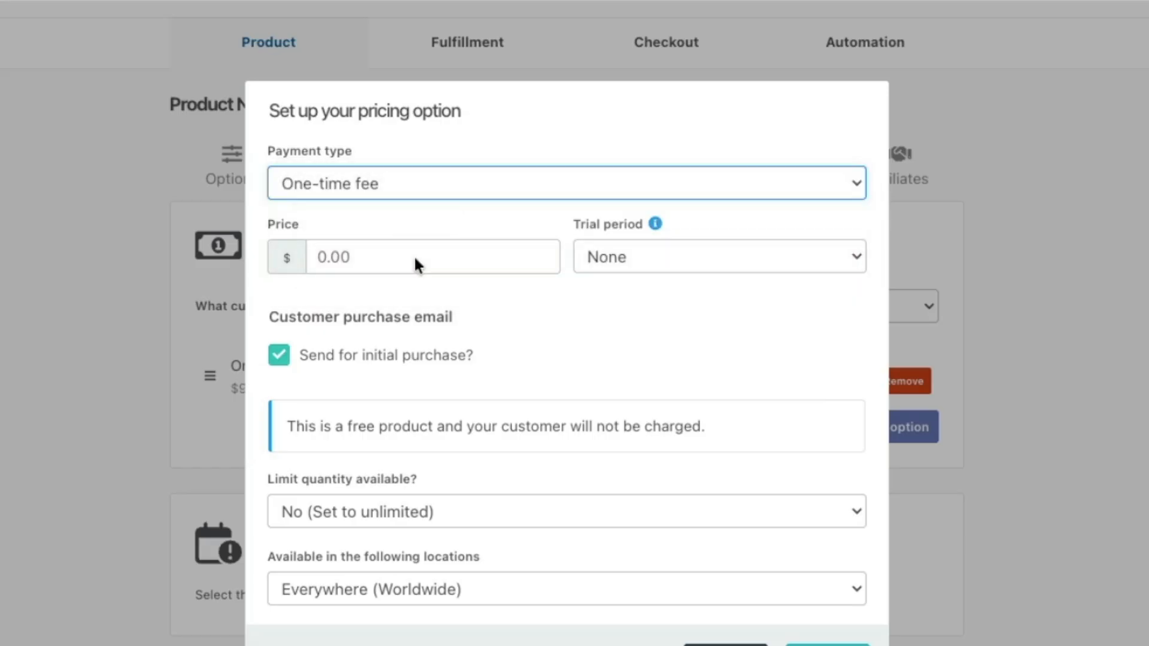
{"action": "left_click", "coordinate": [375, 251]}
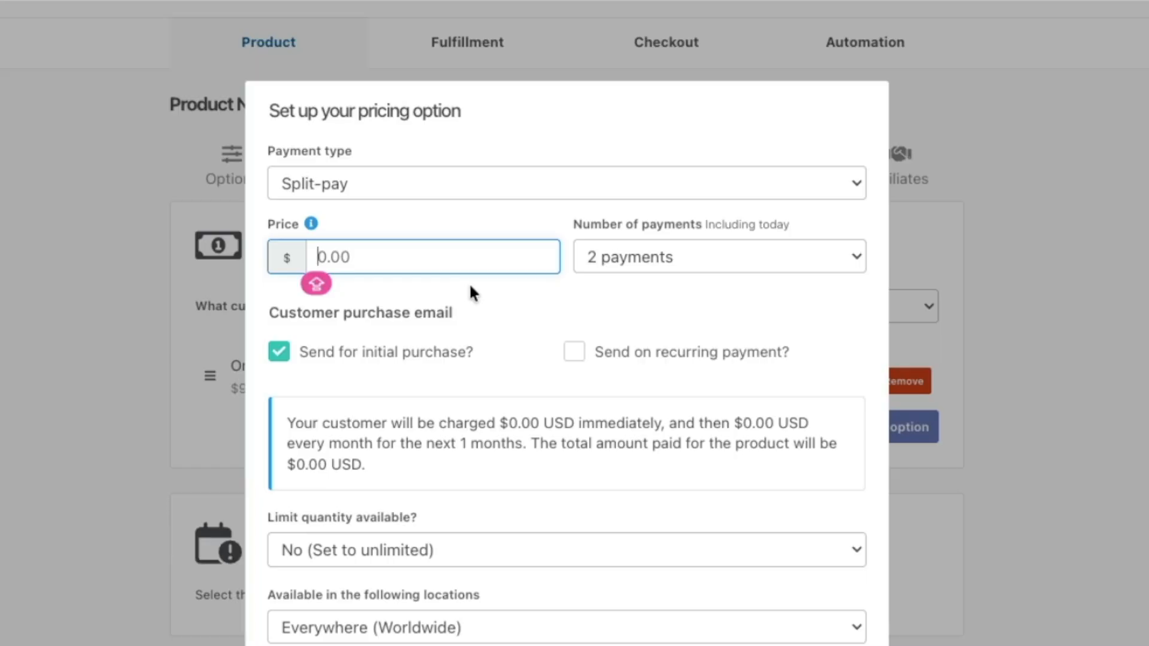
{"action": "type", "text": "20"}
{"action": "left_click", "coordinate": [640, 260]}
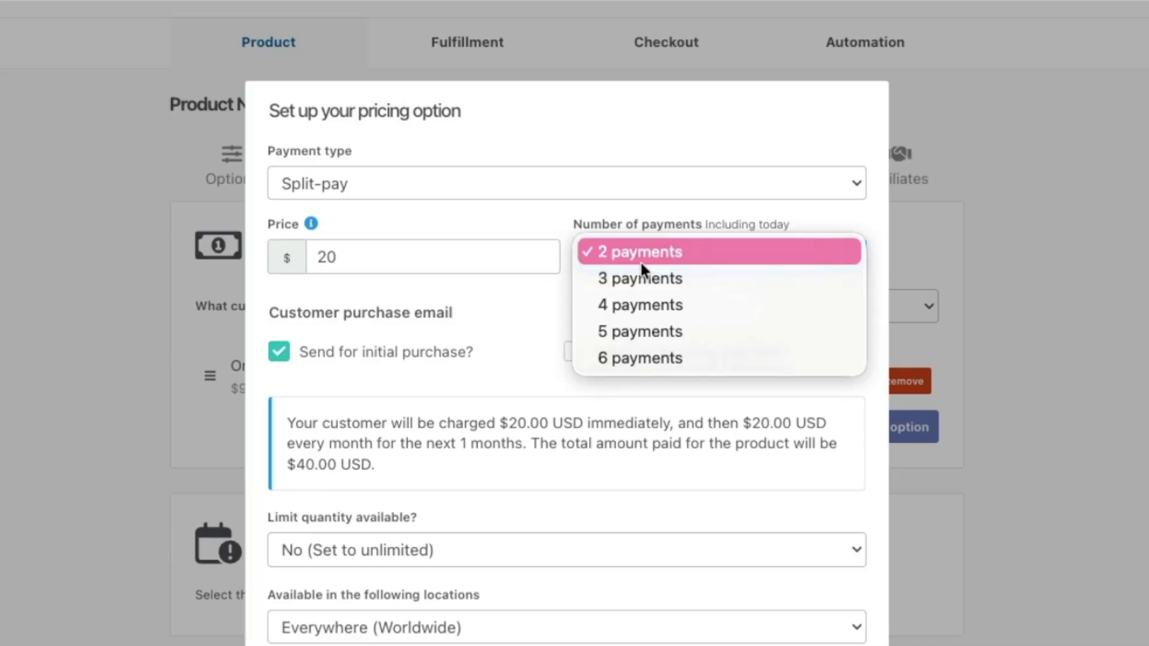
{"action": "left_click", "coordinate": [633, 363]}
Turn on the customer purchase email for recurring payments and continue to the split-pay option's naming settings
{"action": "left_click", "coordinate": [509, 292]}
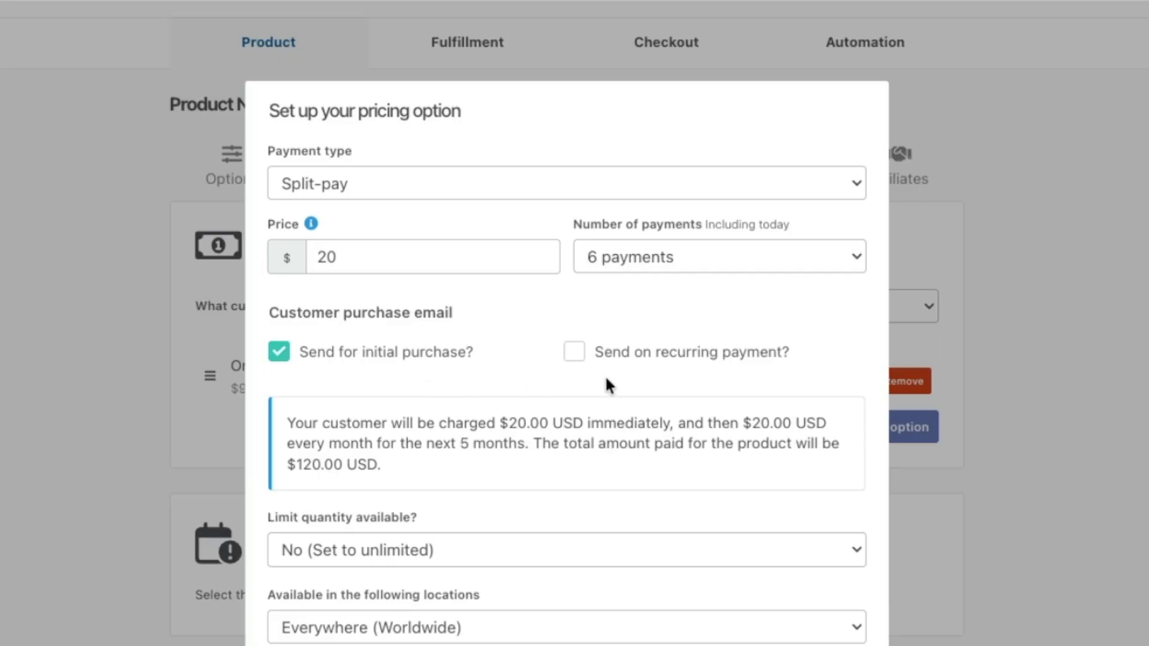
{"action": "left_click", "coordinate": [616, 358]}
{"action": "left_click", "coordinate": [609, 545]}
{"action": "left_click", "coordinate": [682, 645]}
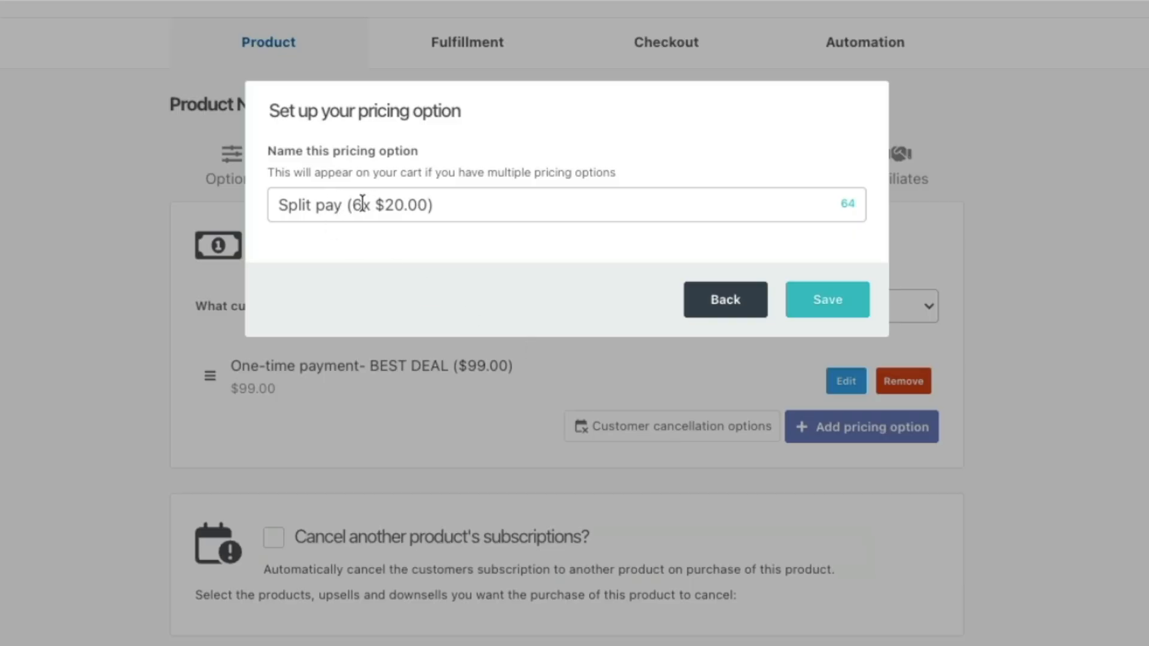
Name the split-pay pricing option "Split pay - MOST FLEXIBLE (6x $20.00)" and save it
{"action": "left_click", "coordinate": [340, 205]}
{"action": "type", "text": "- "}
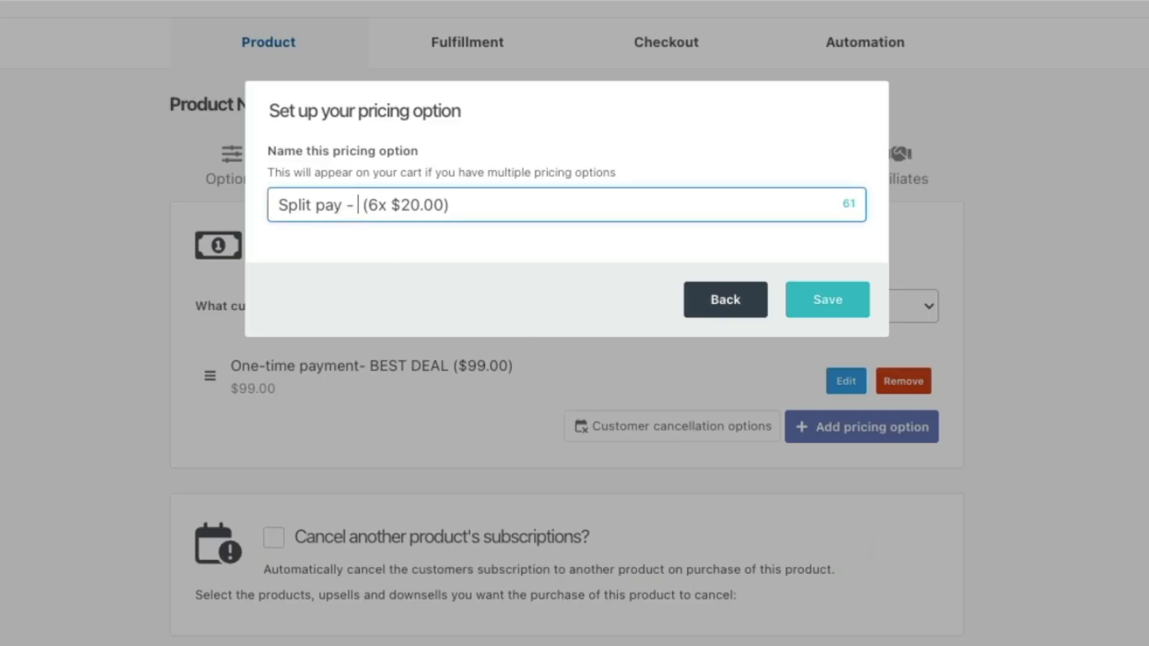
{"action": "type", "text": "most"}
{"action": "key", "text": "BackSpace"}
{"action": "key", "text": "BackSpace"}
{"action": "key", "text": "BackSpace"}
{"action": "key", "text": "BackSpace"}
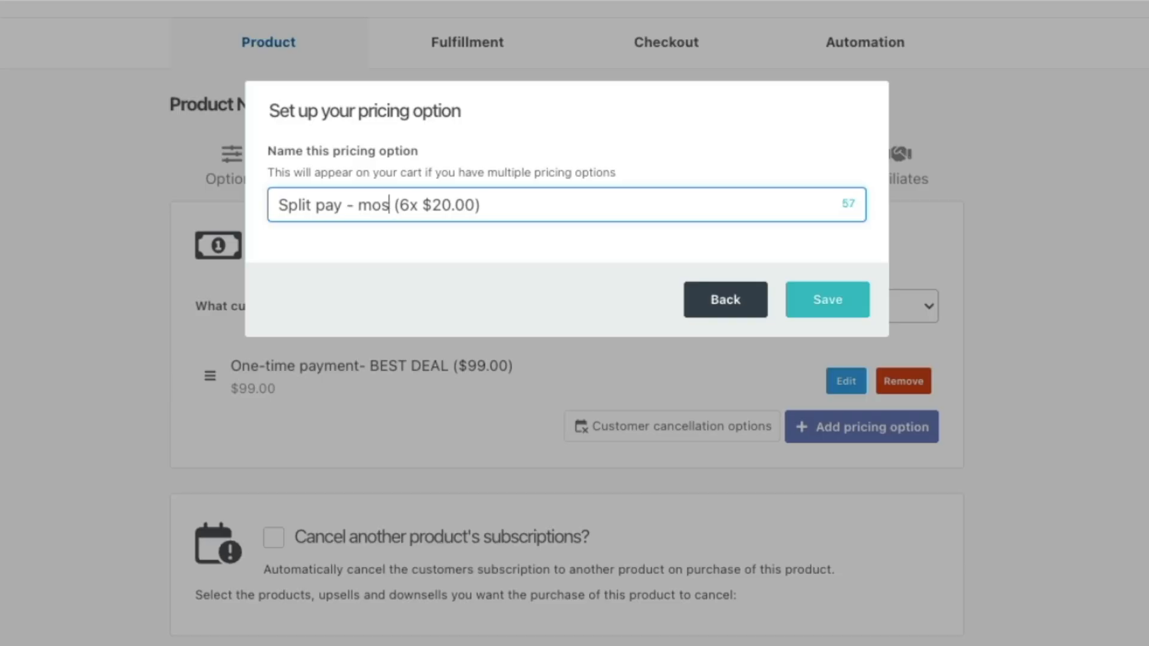
{"action": "type", "text": "MOST "}
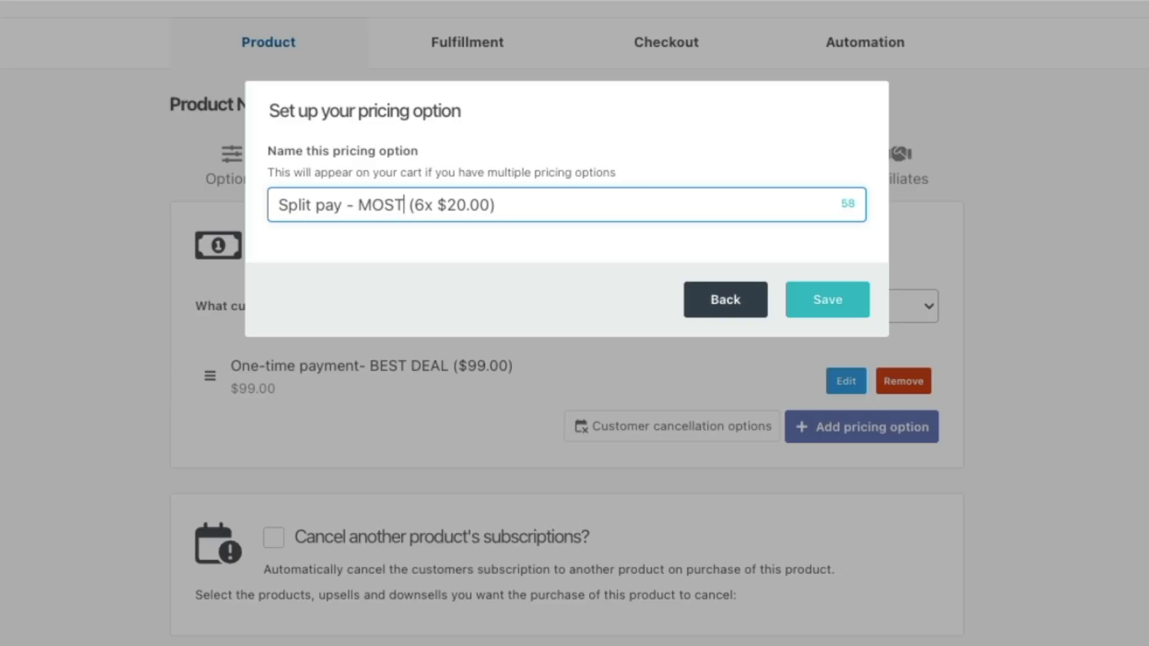
{"action": "type", "text": "FLEXIBLE"}
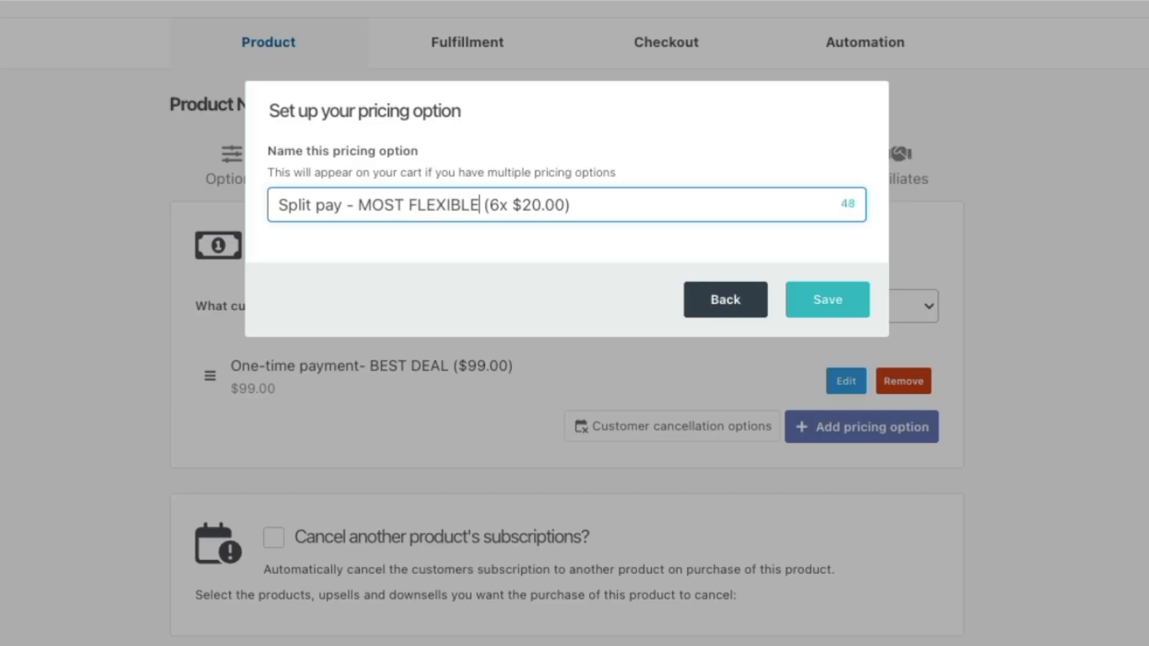
{"action": "left_click", "coordinate": [802, 317]}
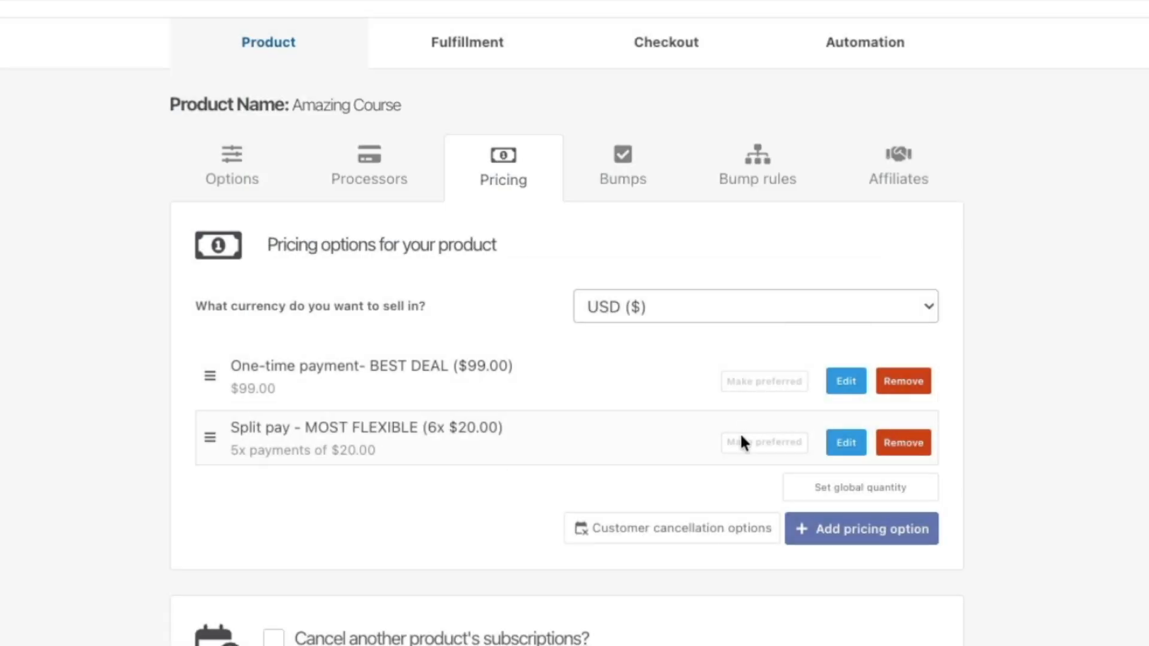
Make the one-time payment the preferred pricing option and review its settings without changing them
{"action": "left_click", "coordinate": [764, 383]}
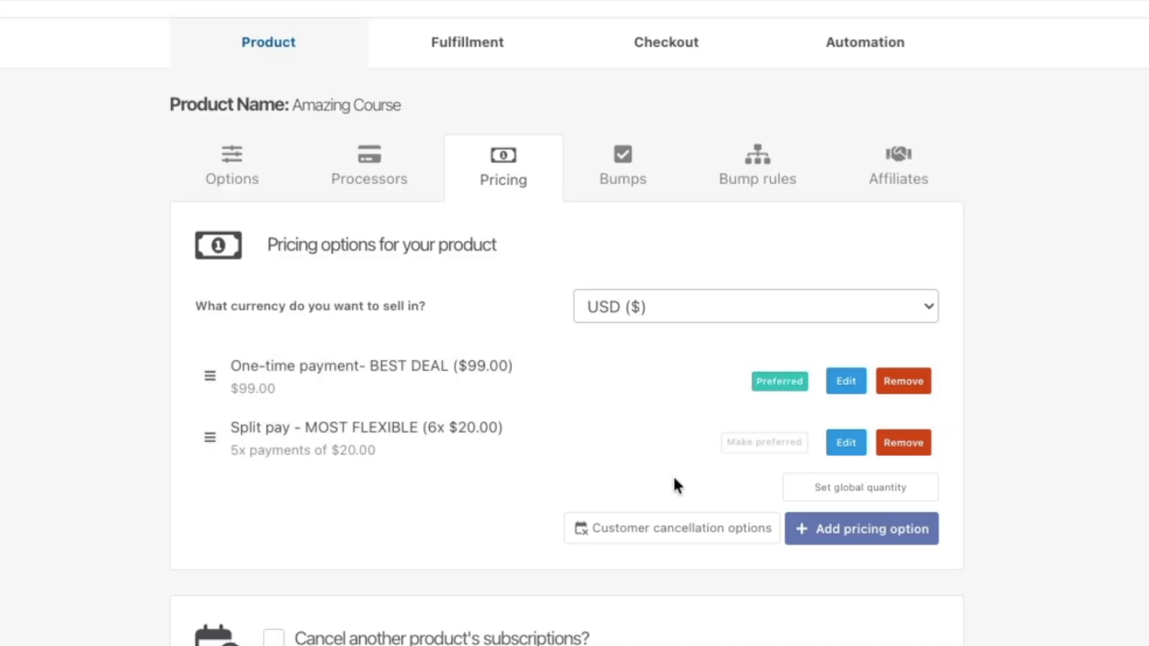
{"action": "scroll", "coordinate": [652, 477], "scroll_direction": "down", "scroll_amount": 1}
{"action": "scroll", "coordinate": [653, 481], "scroll_direction": "down", "scroll_amount": 1}
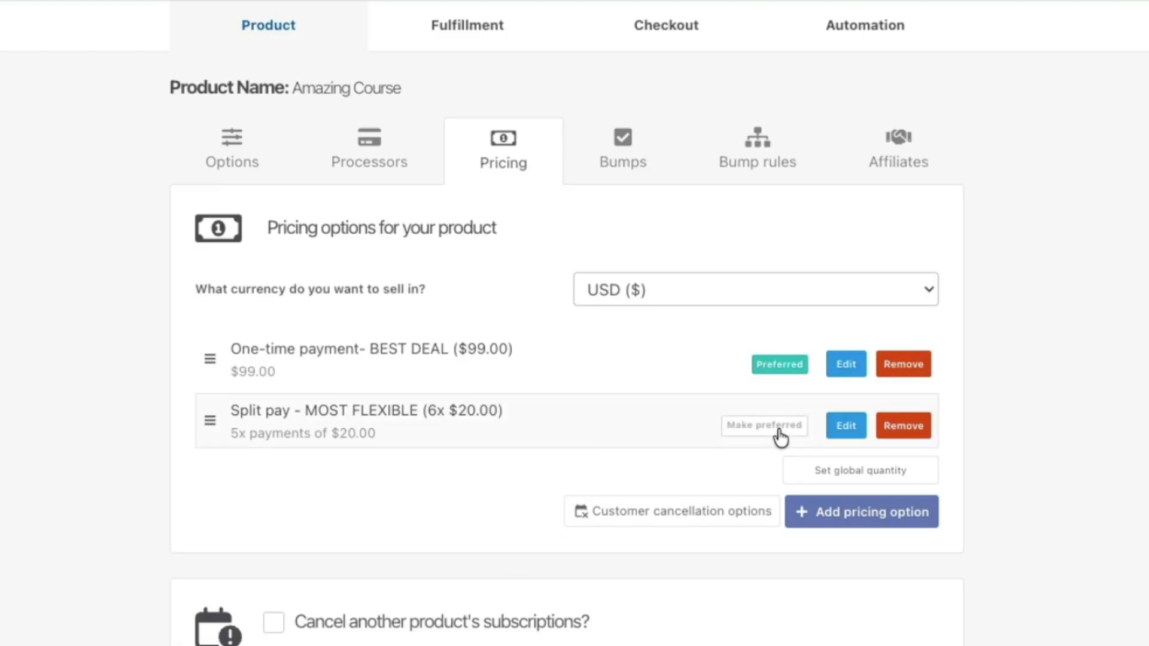
{"action": "left_click", "coordinate": [847, 367]}
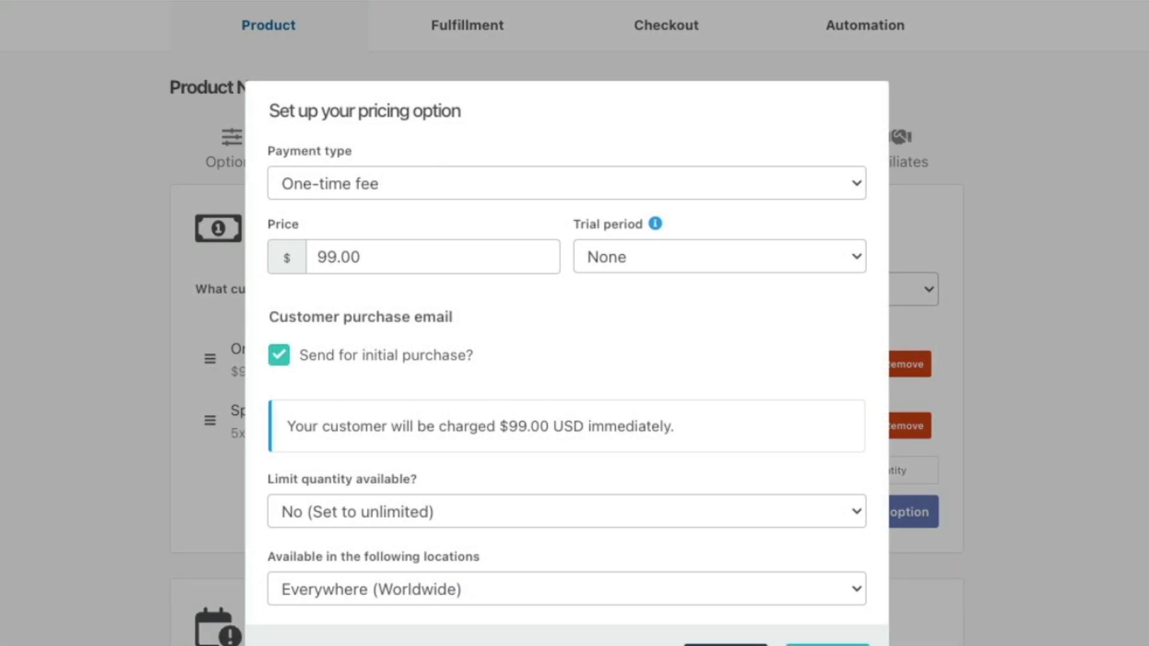
{"action": "left_click", "coordinate": [725, 645]}
Turn on sales tax calculation with ThriveCart simple sales tax as the provider, keeping tax set to Add to price
{"action": "scroll", "coordinate": [541, 432], "scroll_direction": "down", "scroll_amount": 4}
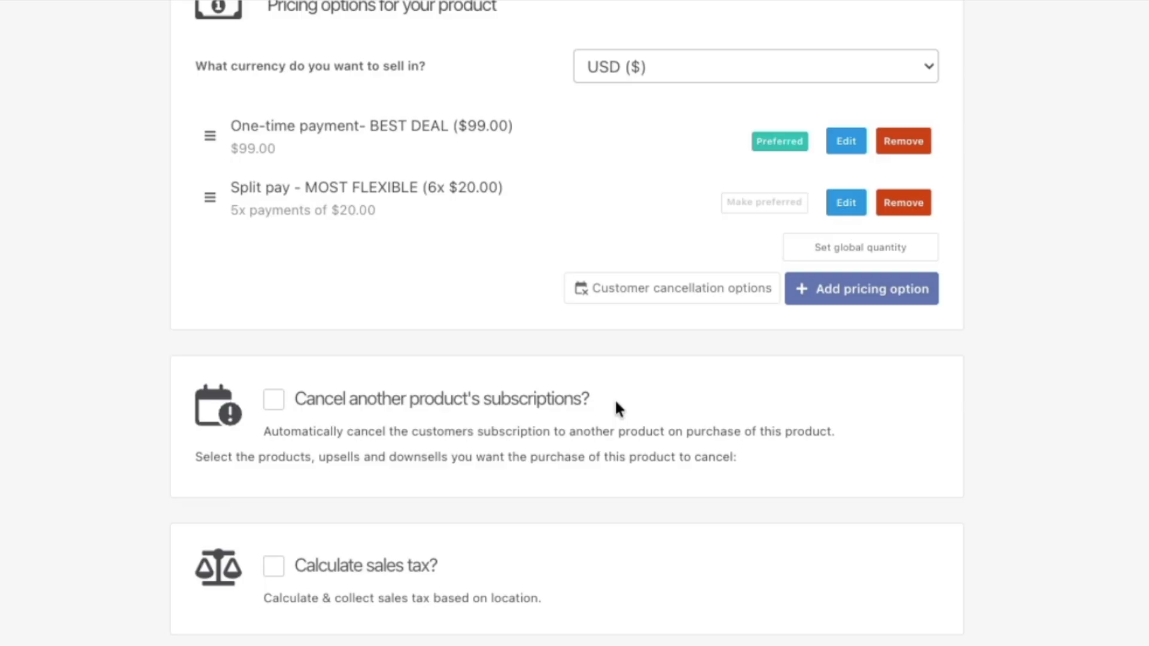
{"action": "left_click", "coordinate": [332, 573]}
{"action": "left_click", "coordinate": [538, 250]}
{"action": "left_click", "coordinate": [504, 282]}
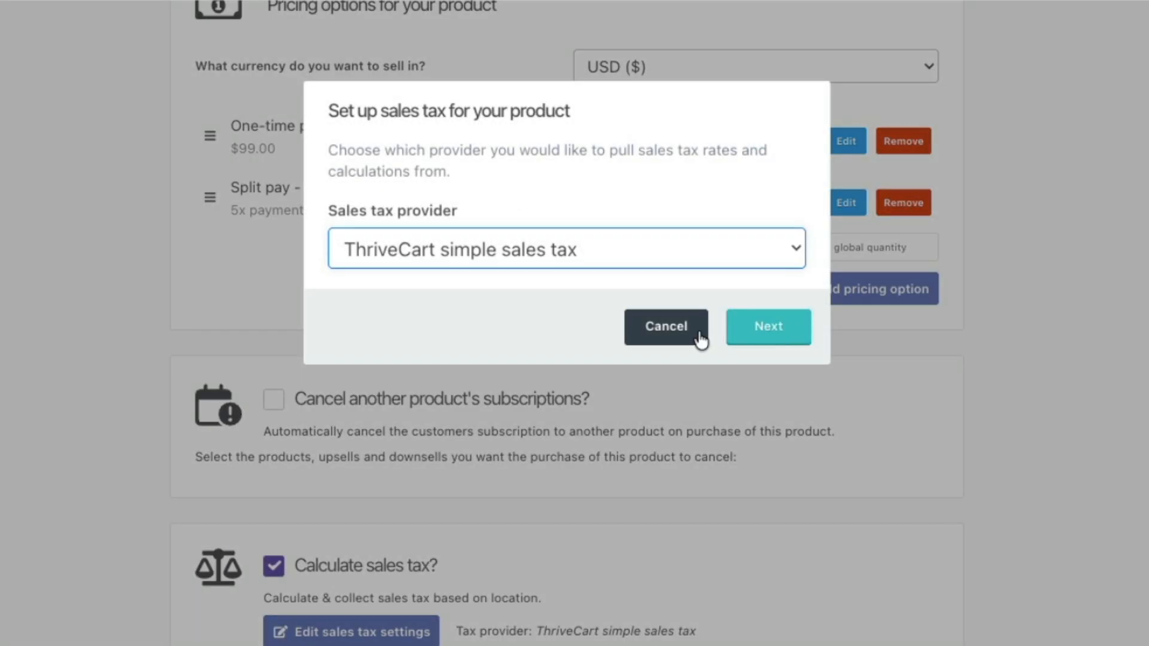
{"action": "left_click", "coordinate": [697, 329]}
{"action": "scroll", "coordinate": [471, 623], "scroll_direction": "down", "scroll_amount": 4}
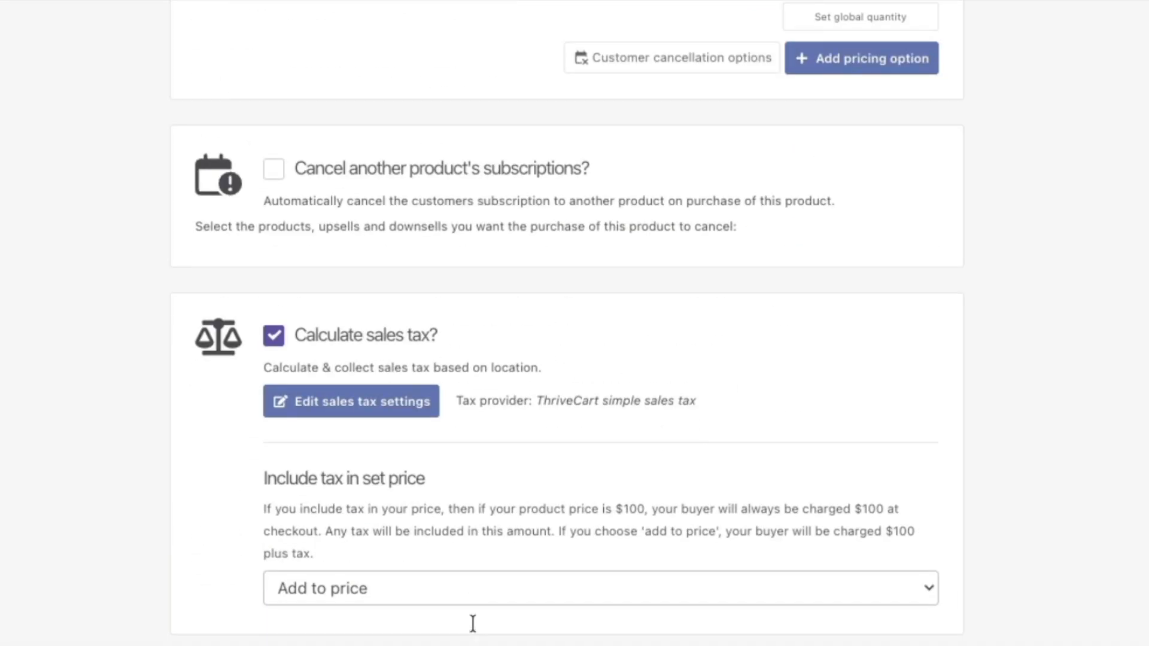
{"action": "left_click", "coordinate": [379, 590]}
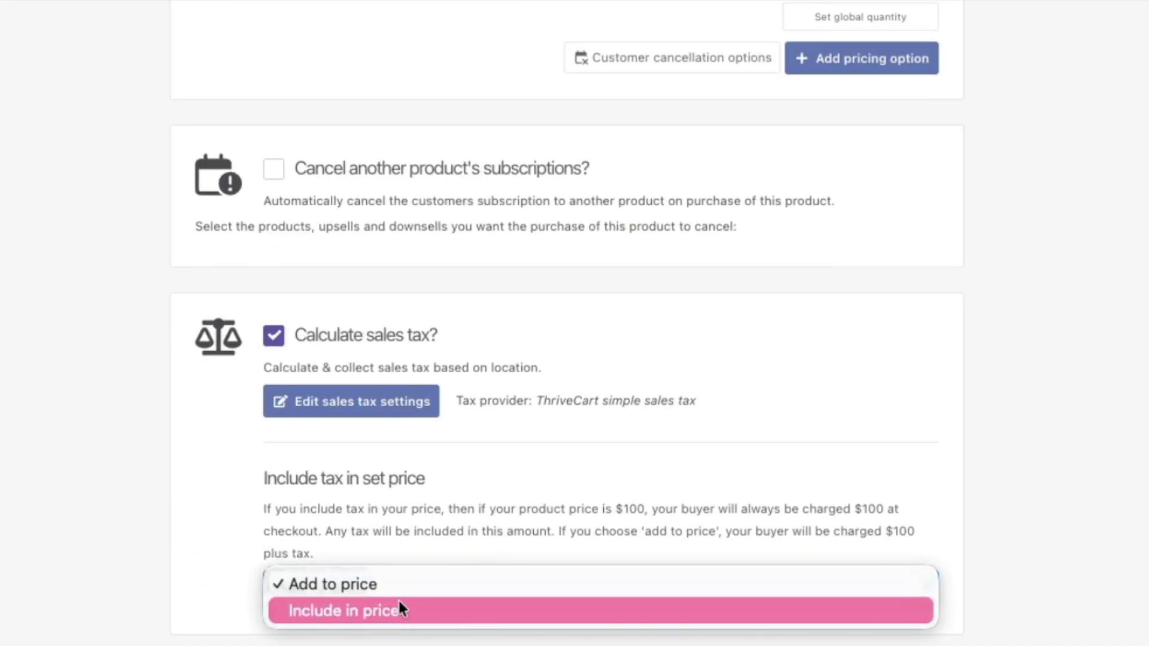
{"action": "key", "text": "Escape"}
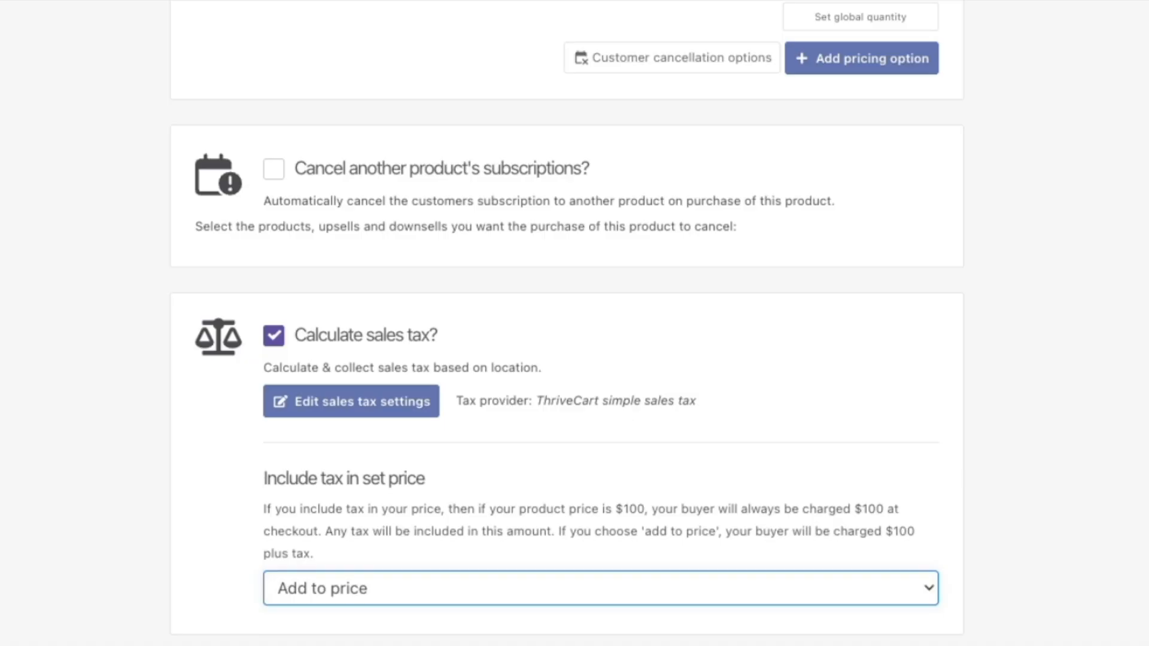
Enable customizing the customer's payment notification and choose the Detailed notification layout
{"action": "left_click", "coordinate": [359, 643]}
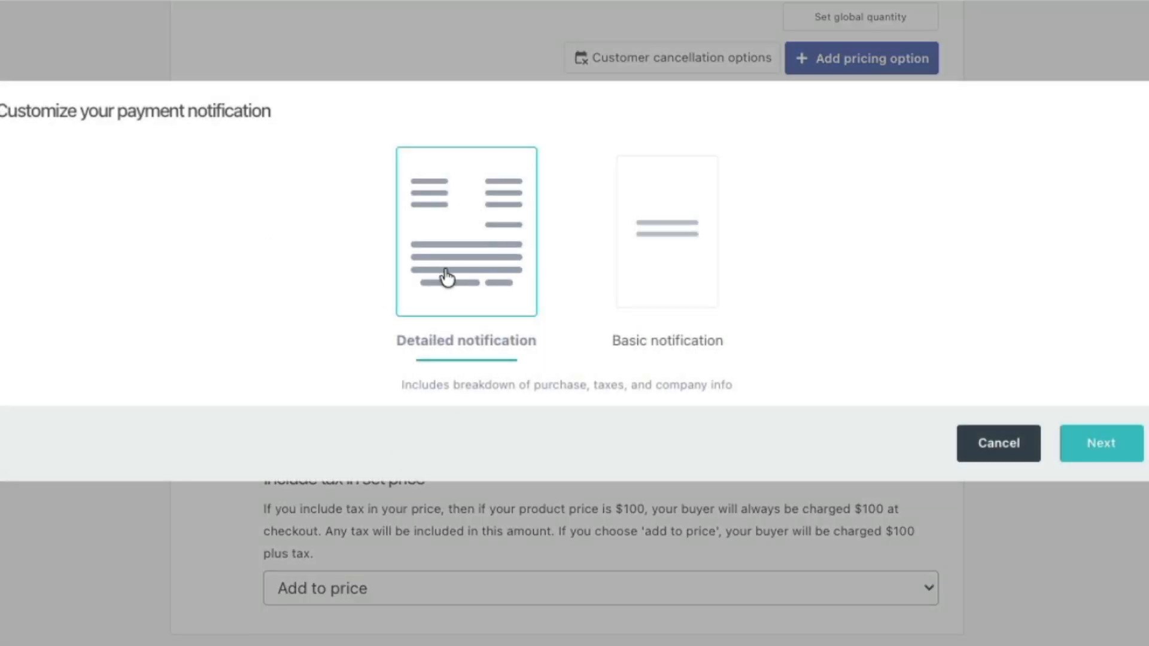
{"action": "left_click", "coordinate": [690, 282]}
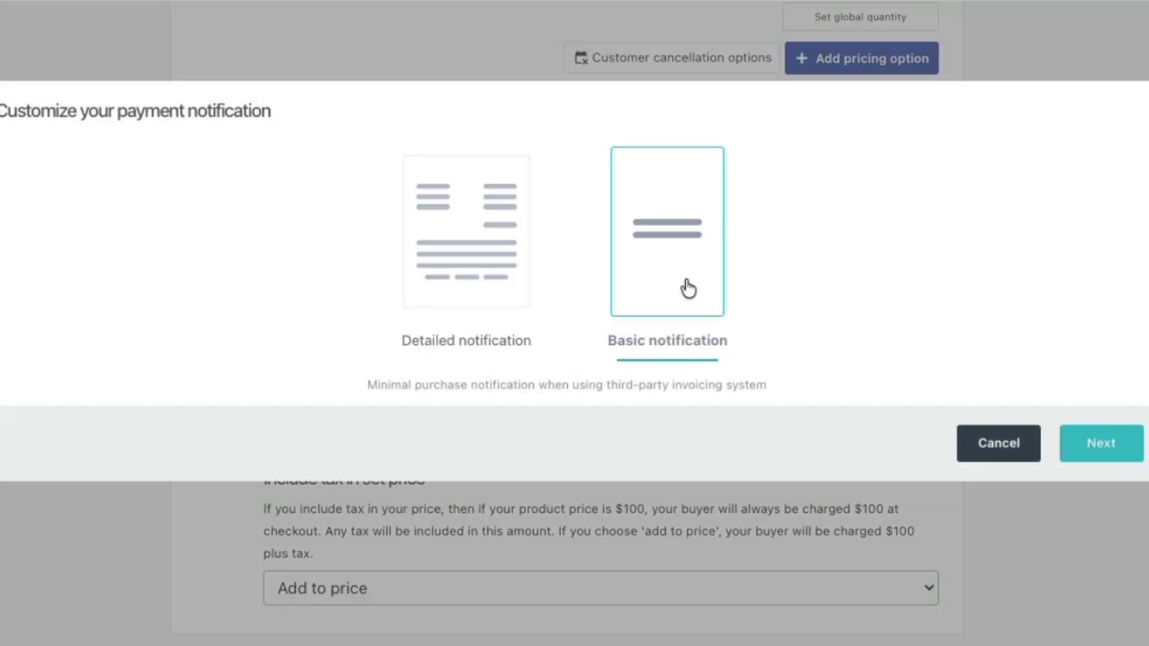
{"action": "left_click", "coordinate": [518, 279]}
{"action": "left_click", "coordinate": [1110, 453]}
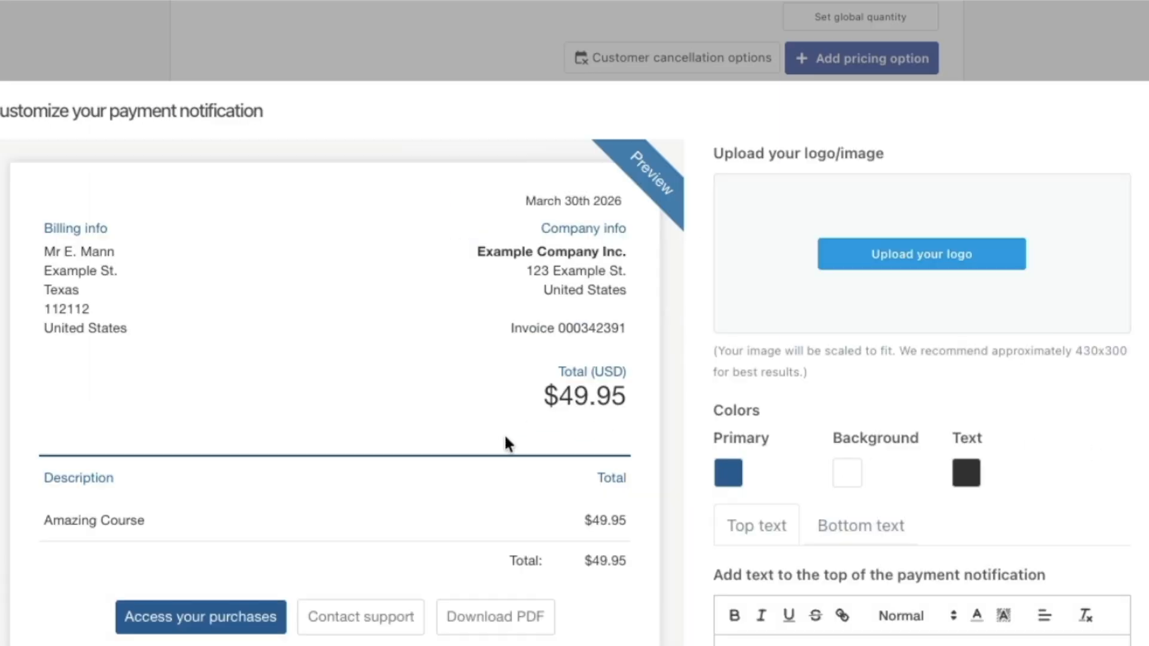
Add the text "DON'T FORGET TO CHECK YOUR EMAIL" to the top of the payment notification and save it
{"action": "scroll", "coordinate": [797, 388], "scroll_direction": "down", "scroll_amount": 2}
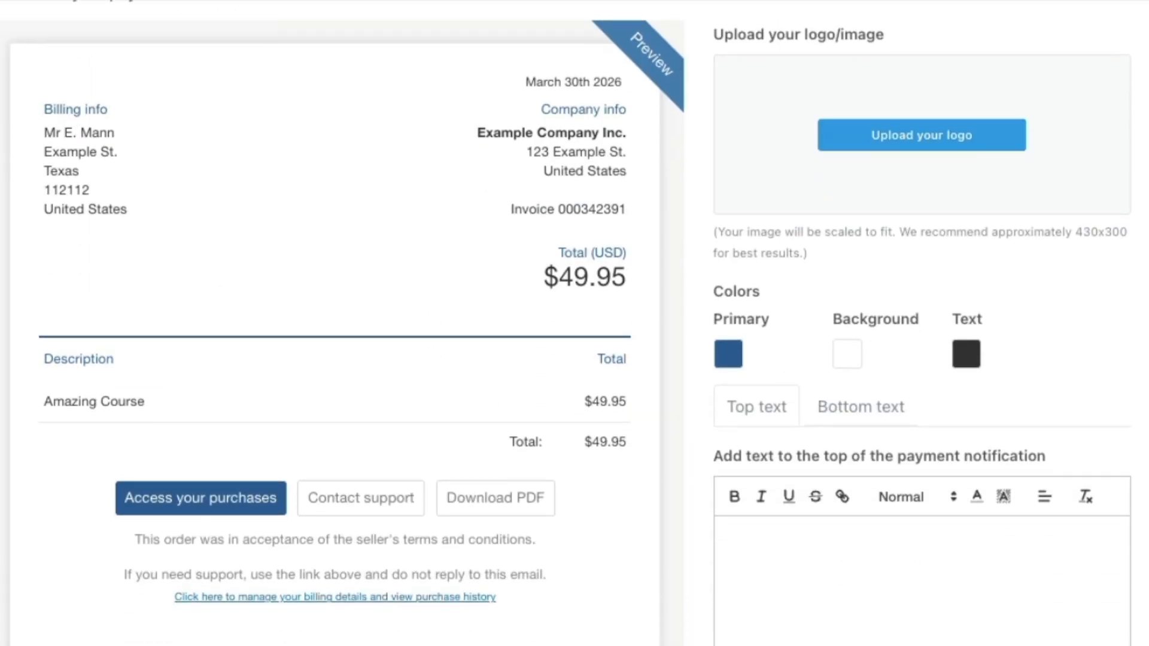
{"action": "left_click", "coordinate": [996, 609]}
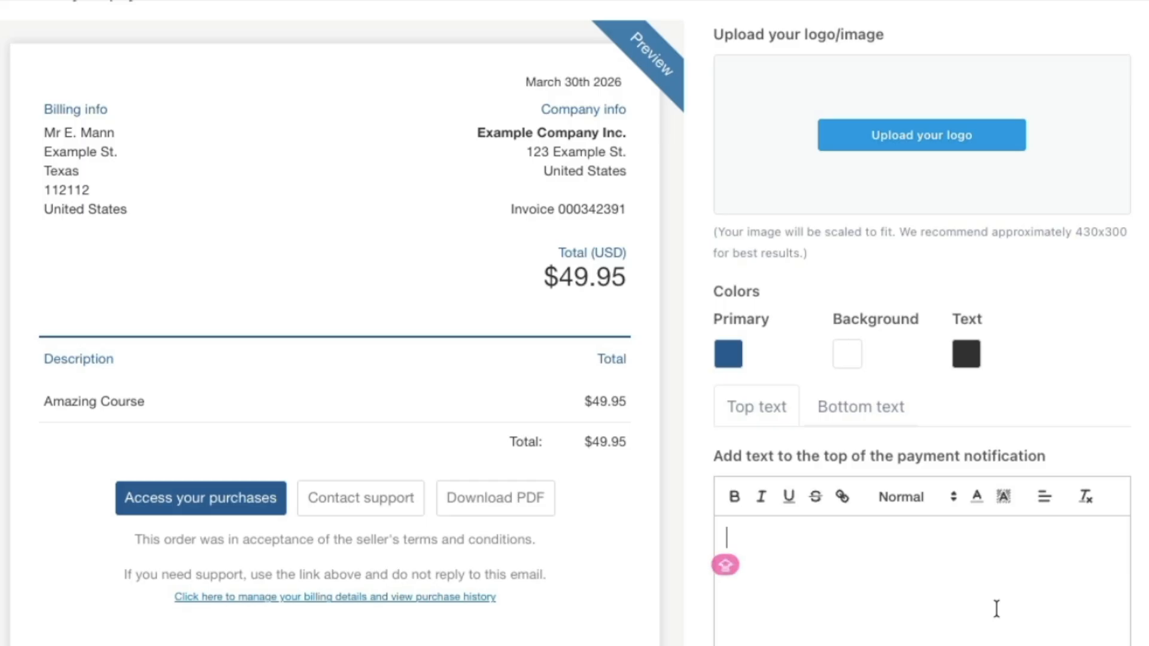
{"action": "scroll", "coordinate": [800, 637], "scroll_direction": "down", "scroll_amount": 2}
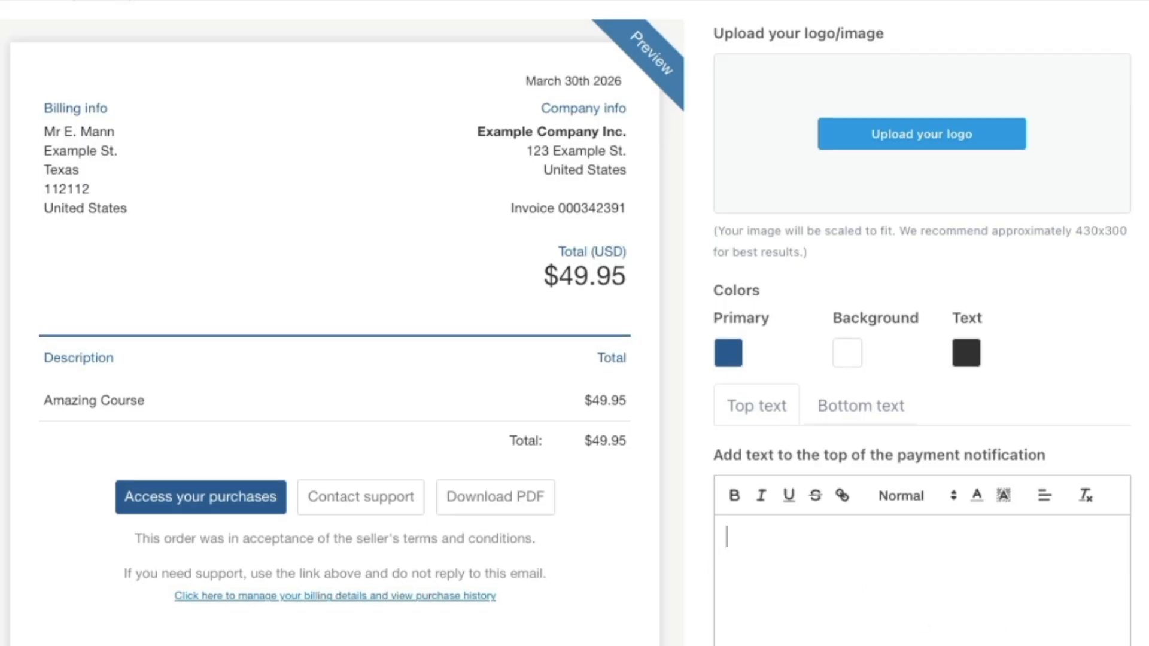
{"action": "scroll", "coordinate": [801, 638], "scroll_direction": "up", "scroll_amount": 3}
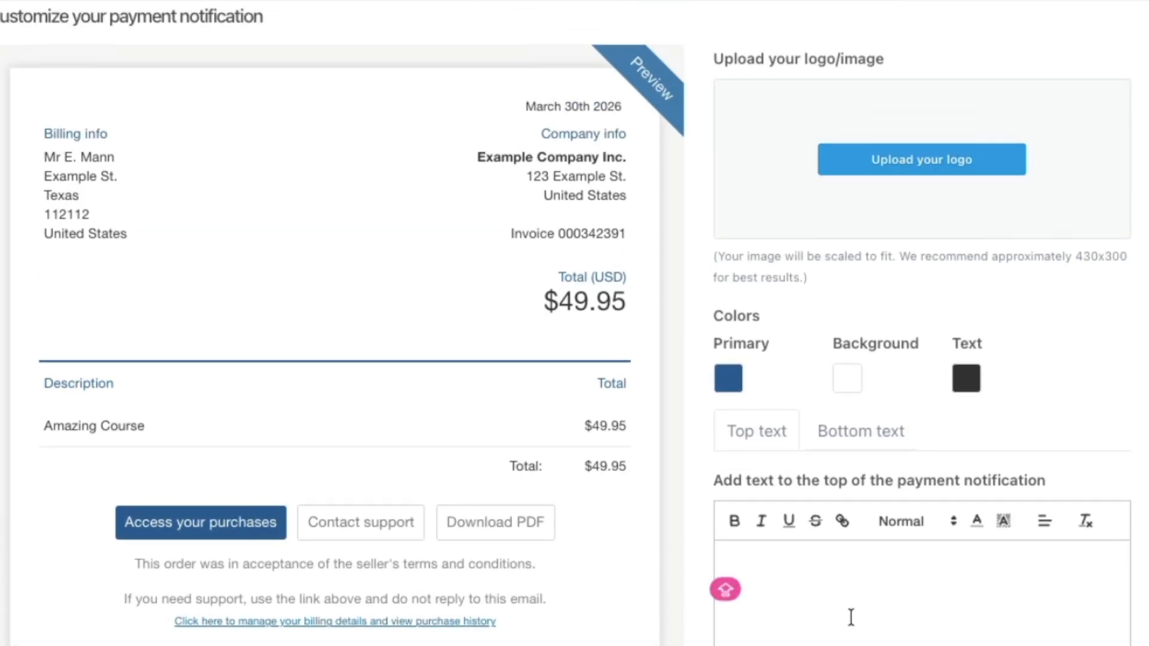
{"action": "type", "text": "DON"}
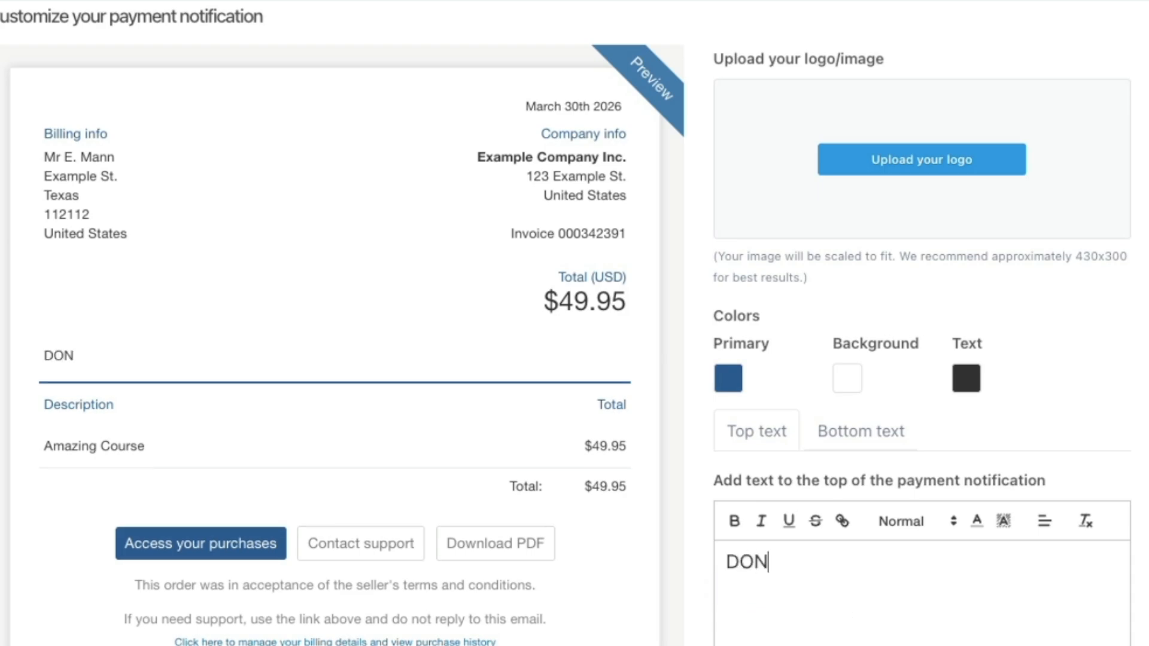
{"action": "type", "text": "'T FORGET "}
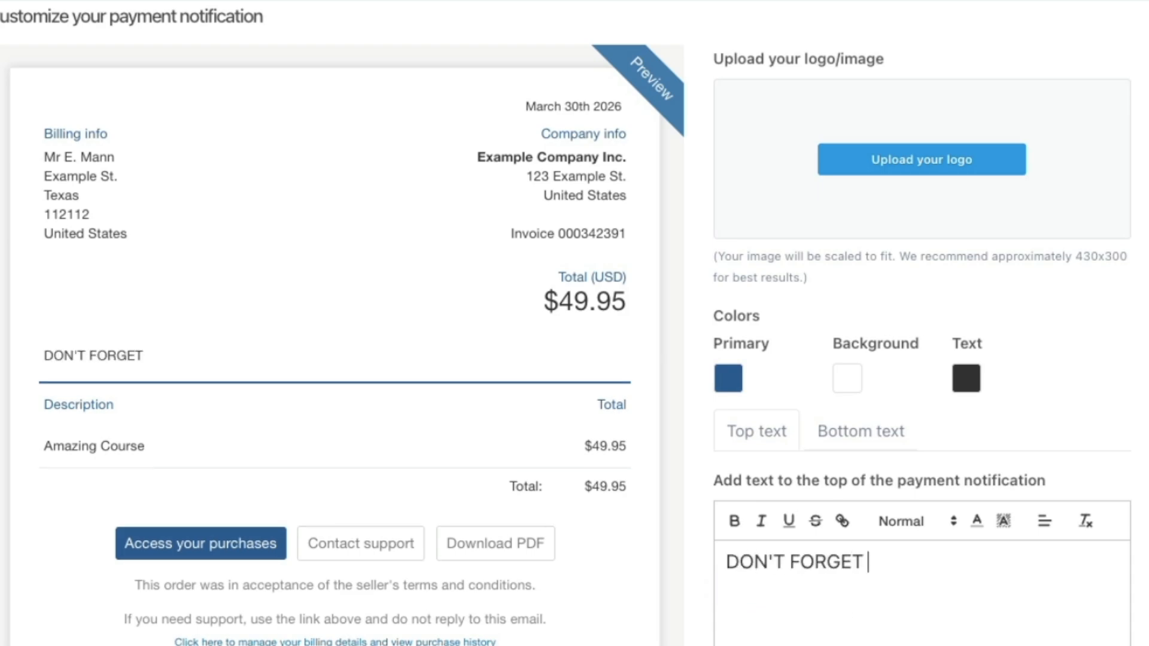
{"action": "type", "text": "TO CHECK YOUR EMAIL"}
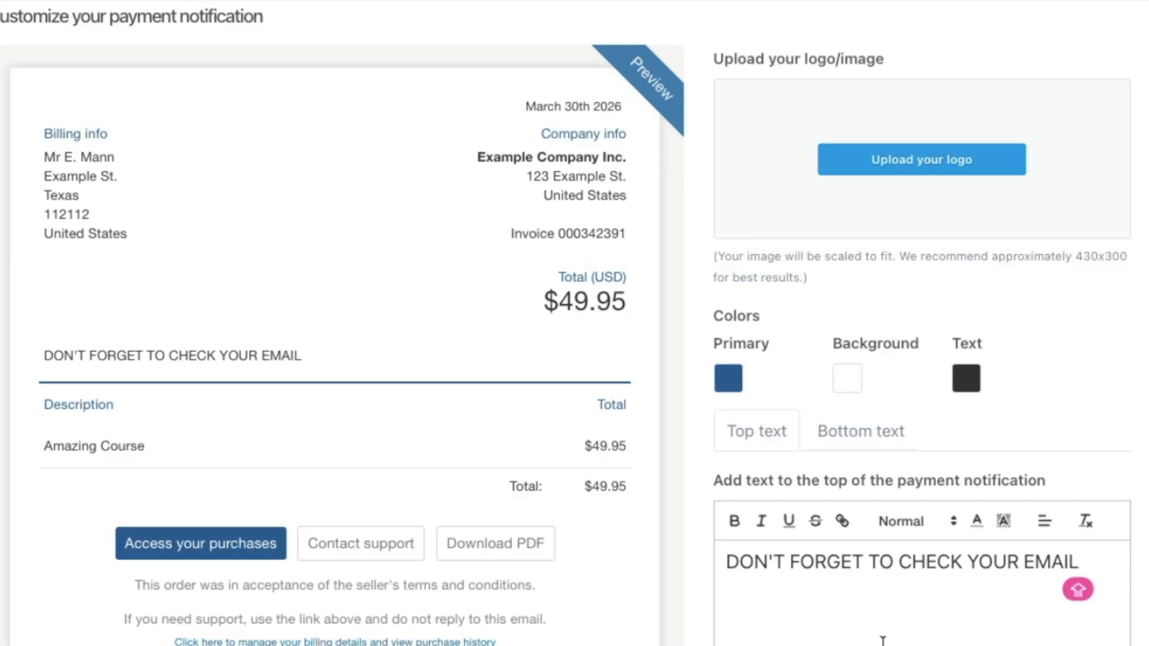
{"action": "scroll", "coordinate": [808, 634], "scroll_direction": "down", "scroll_amount": 2}
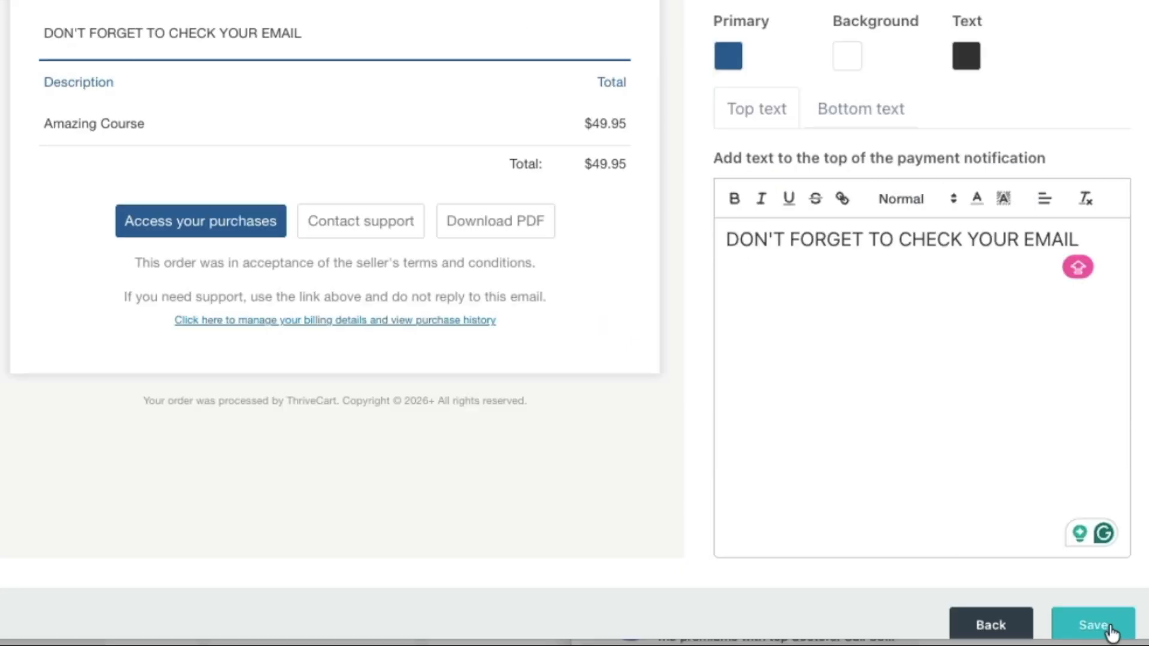
{"action": "left_click", "coordinate": [1108, 626]}
Finish the product's pricing settings and continue to the bump offer setup
{"action": "scroll", "coordinate": [771, 350], "scroll_direction": "down", "scroll_amount": 1}
{"action": "scroll", "coordinate": [770, 350], "scroll_direction": "down", "scroll_amount": 1}
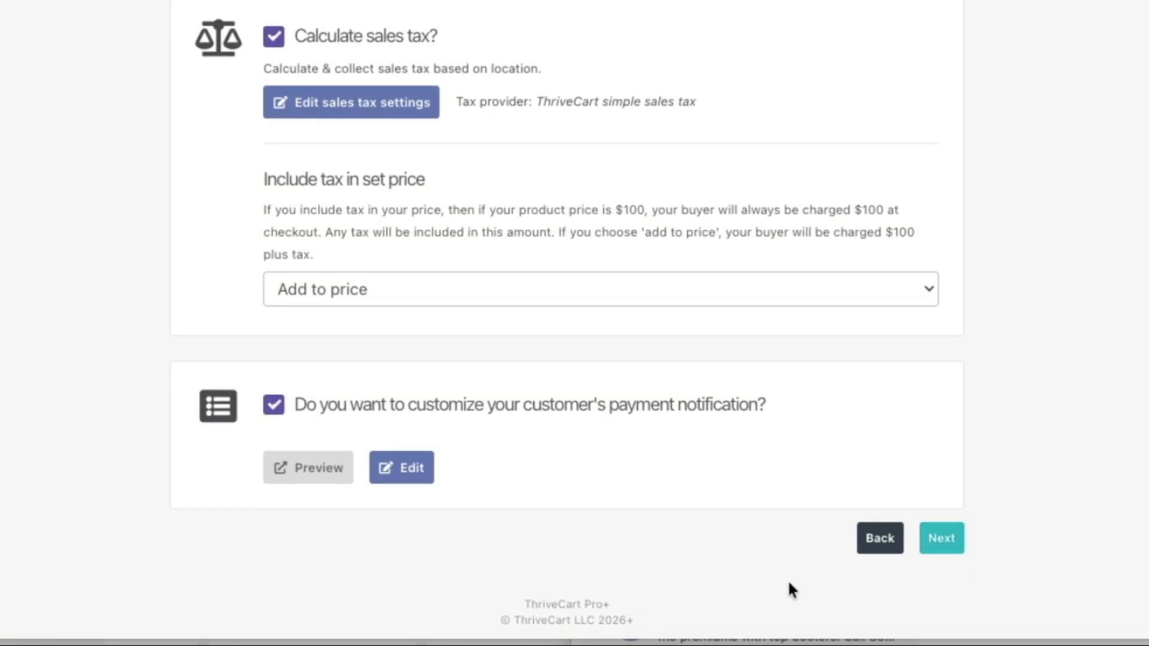
{"action": "left_click", "coordinate": [950, 549]}
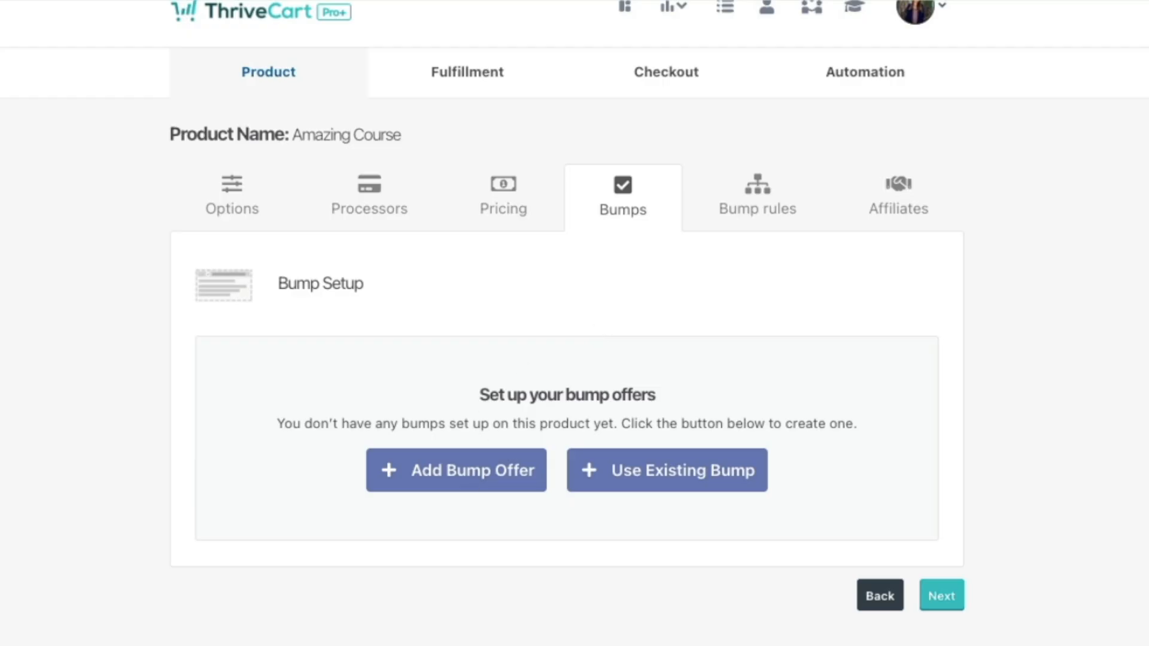
Add a new bump offer with the product name "Social Media eBook" and a price of $19
{"action": "left_click", "coordinate": [466, 473]}
{"action": "left_click", "coordinate": [529, 270]}
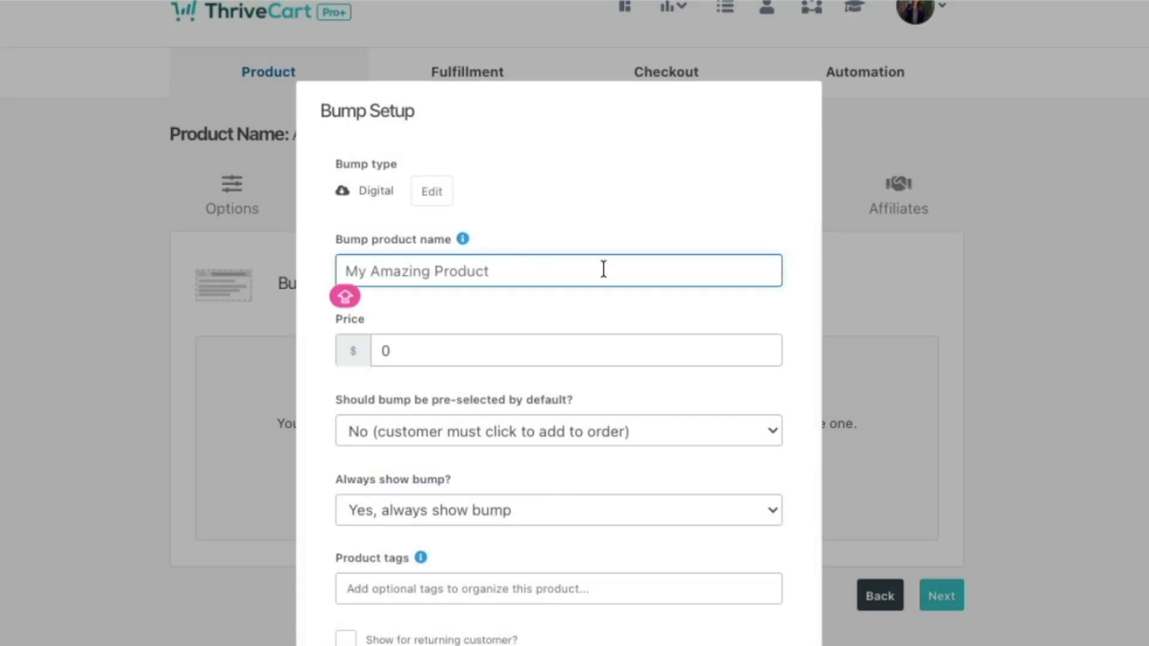
{"action": "type", "text": "socIAL ME"}
{"action": "key", "text": "BackSpace"}
{"action": "key", "text": "BackSpace"}
{"action": "key", "text": "BackSpace"}
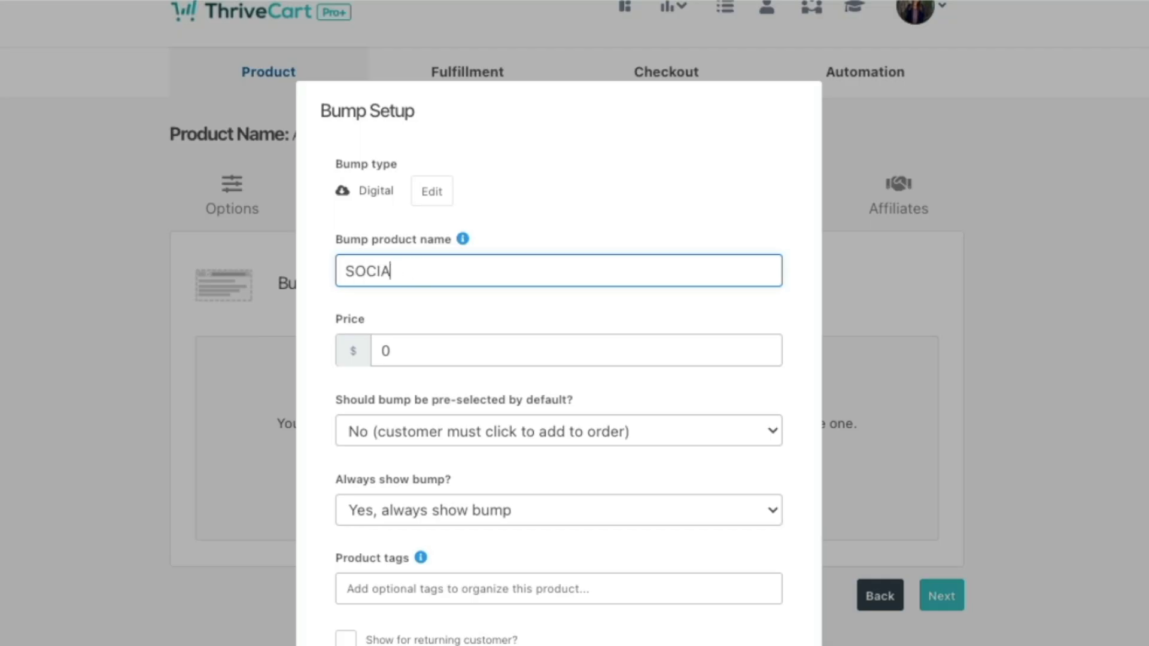
{"action": "key", "text": "BackSpace"}
{"action": "key", "text": "BackSpace"}
{"action": "key", "text": "BackSpace"}
{"action": "key", "text": "BackSpace"}
{"action": "key", "text": "BackSpace"}
{"action": "key", "text": "BackSpace"}
{"action": "type", "text": "Social Media eBOo"}
{"action": "key", "text": "BackSpace"}
{"action": "key", "text": "BackSpace"}
{"action": "type", "text": "ook"}
{"action": "left_click", "coordinate": [564, 353]}
{"action": "key", "text": "BackSpace"}
{"action": "type", "text": "19"}
{"action": "left_click", "coordinate": [453, 321]}
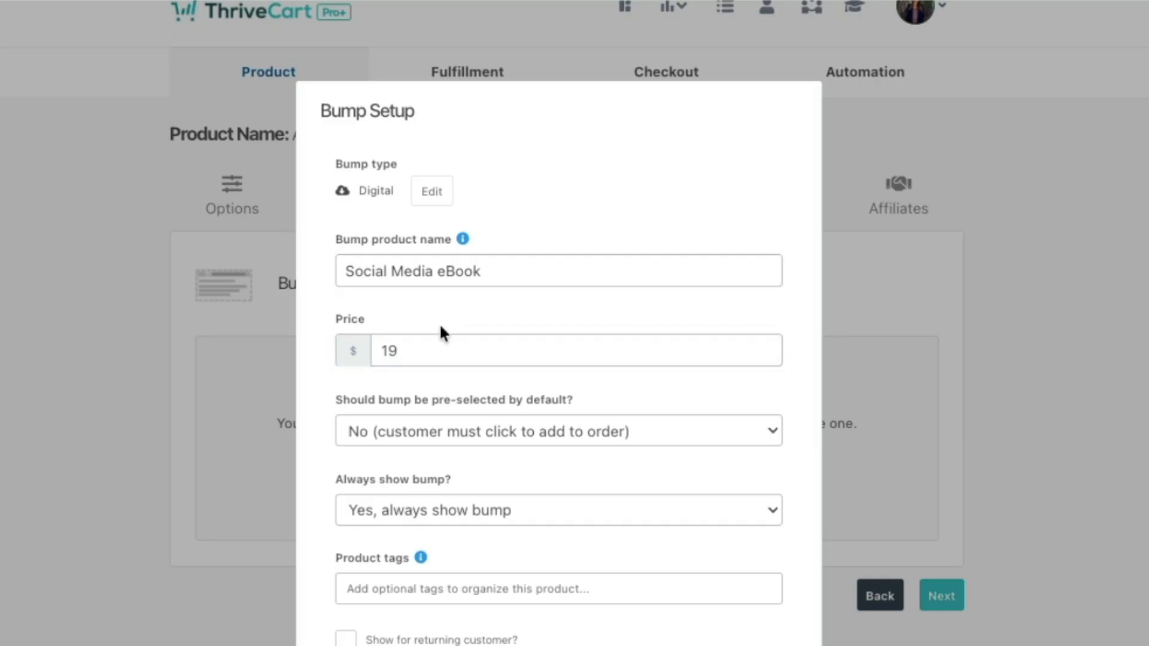
Set the bump to be pre-selected by default, so customers must remove it from the order, and keep it always shown
{"action": "left_click", "coordinate": [453, 438]}
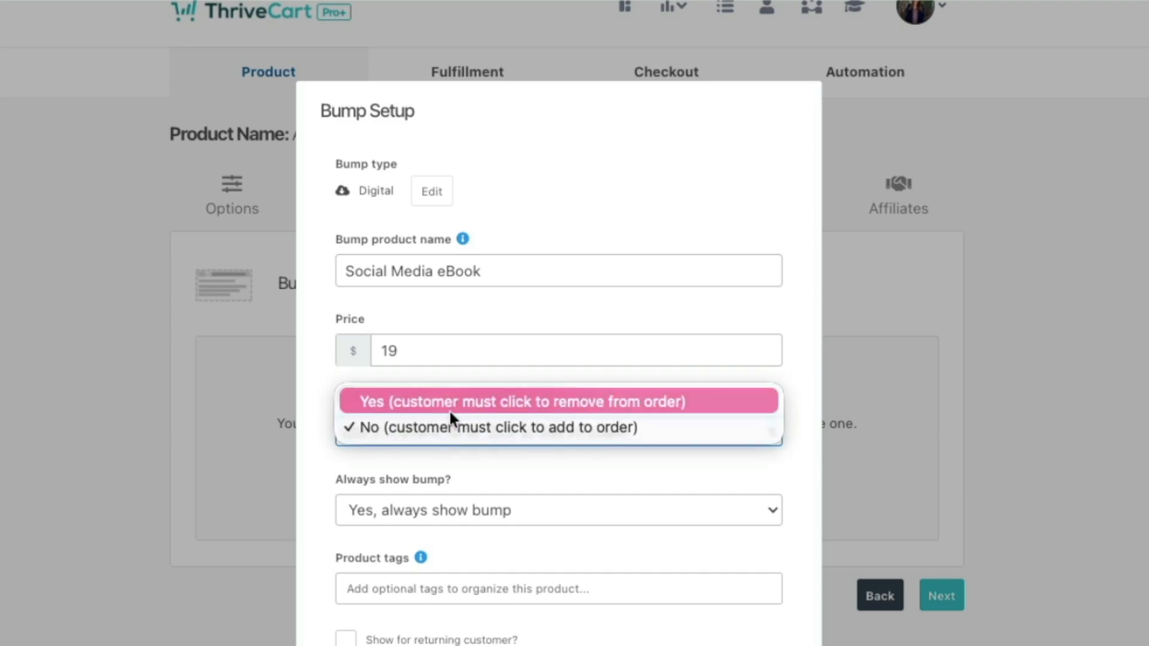
{"action": "left_click", "coordinate": [485, 400]}
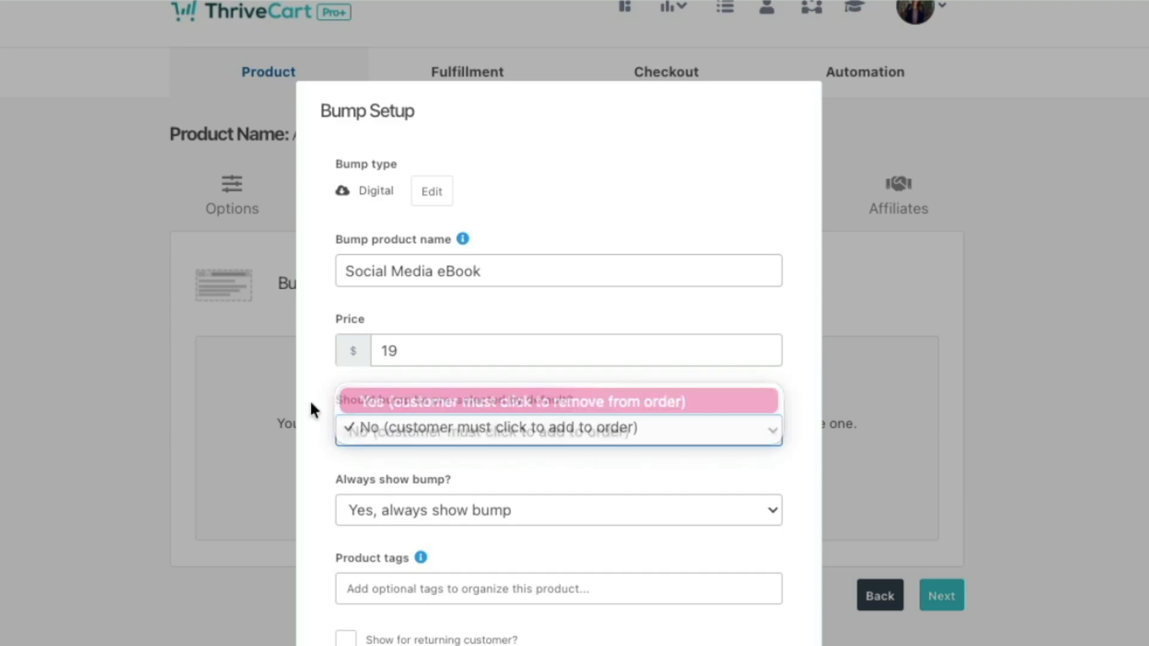
{"action": "left_click", "coordinate": [606, 436]}
{"action": "left_click", "coordinate": [599, 424]}
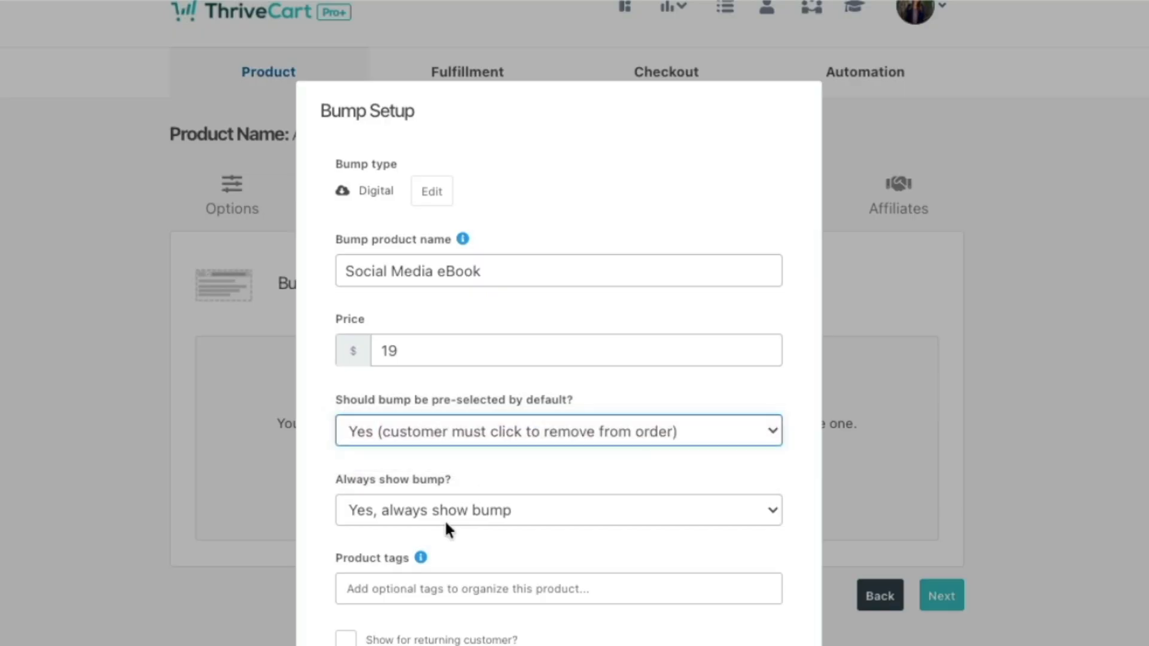
{"action": "left_click", "coordinate": [446, 522]}
{"action": "left_click", "coordinate": [462, 507]}
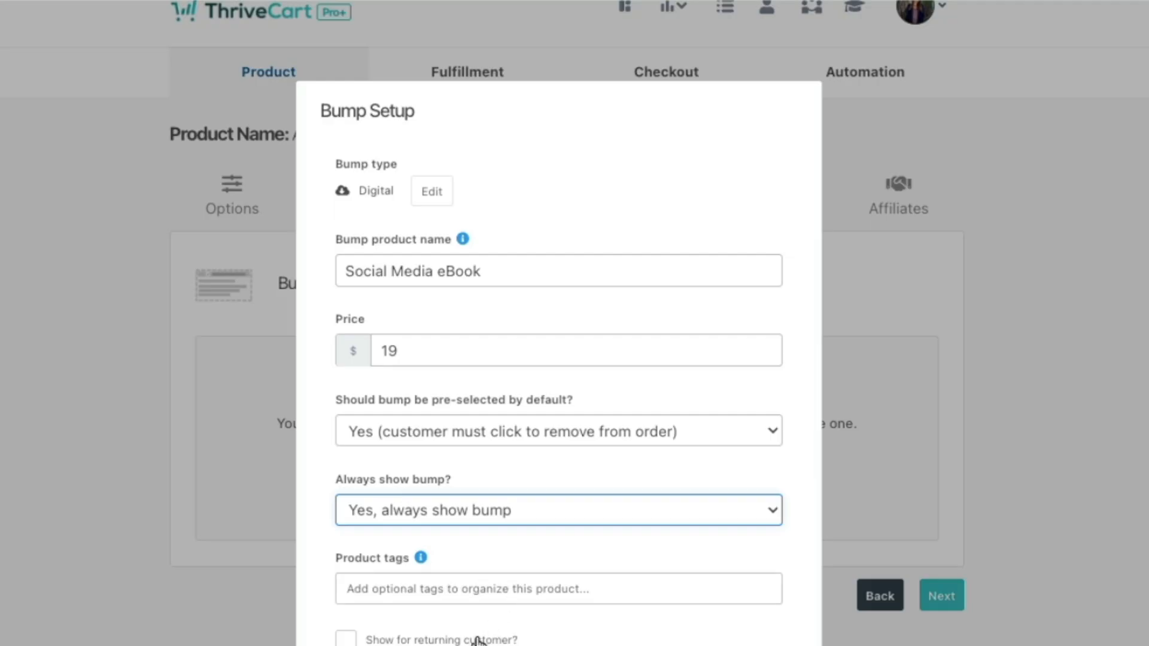
Show the bump to returning customers who previously purchased Social Media eBook, and continue to the bump rules
{"action": "left_click", "coordinate": [513, 640]}
{"action": "scroll", "coordinate": [514, 598], "scroll_direction": "down", "scroll_amount": 3}
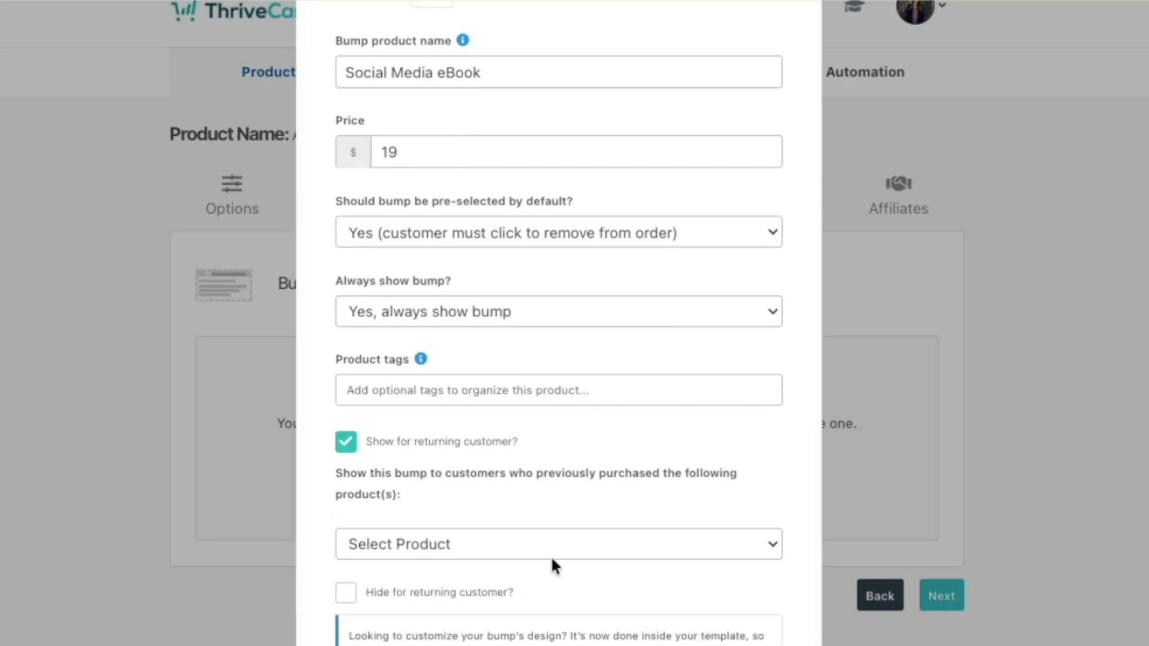
{"action": "left_click", "coordinate": [552, 540]}
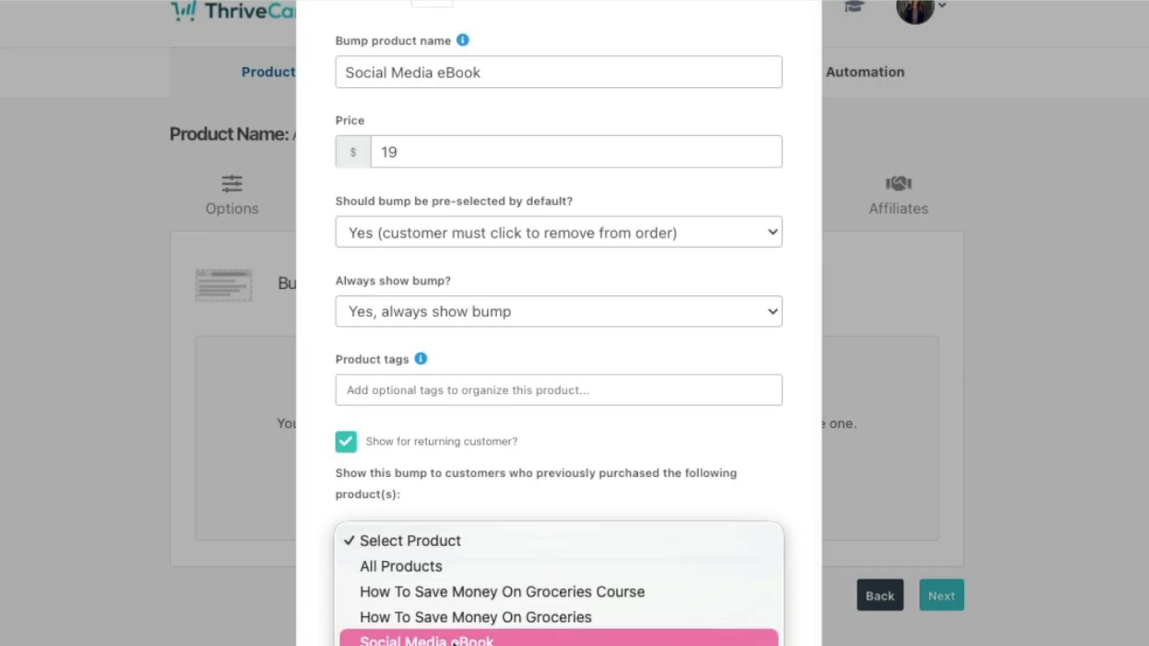
{"action": "left_click", "coordinate": [454, 641]}
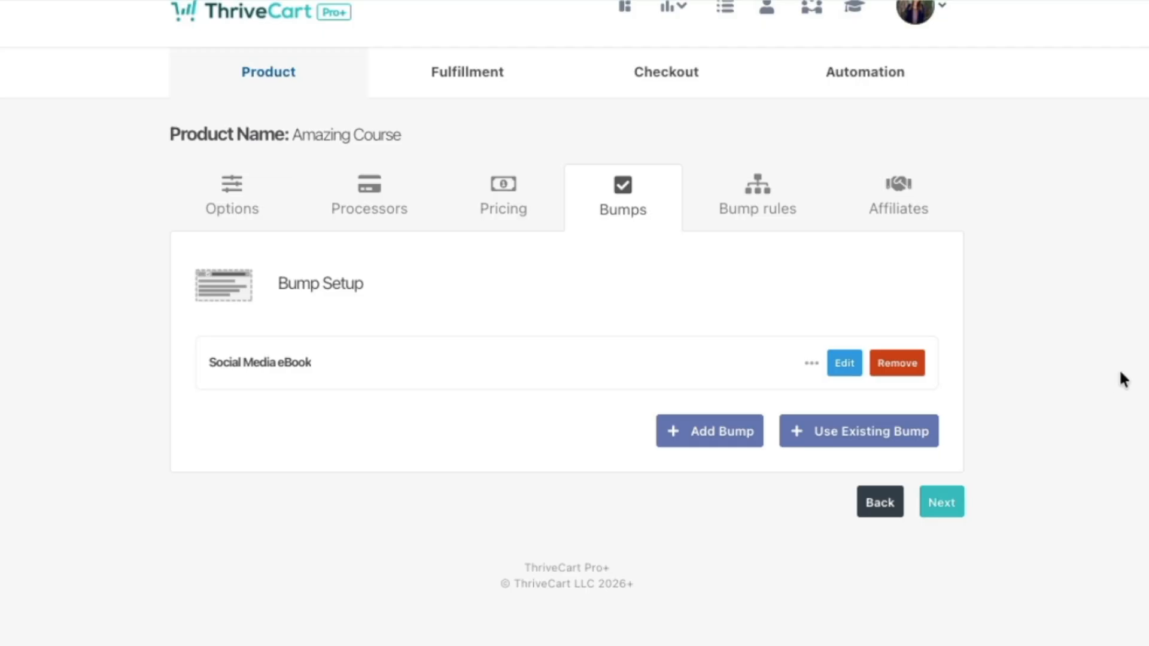
{"action": "left_click", "coordinate": [942, 507]}
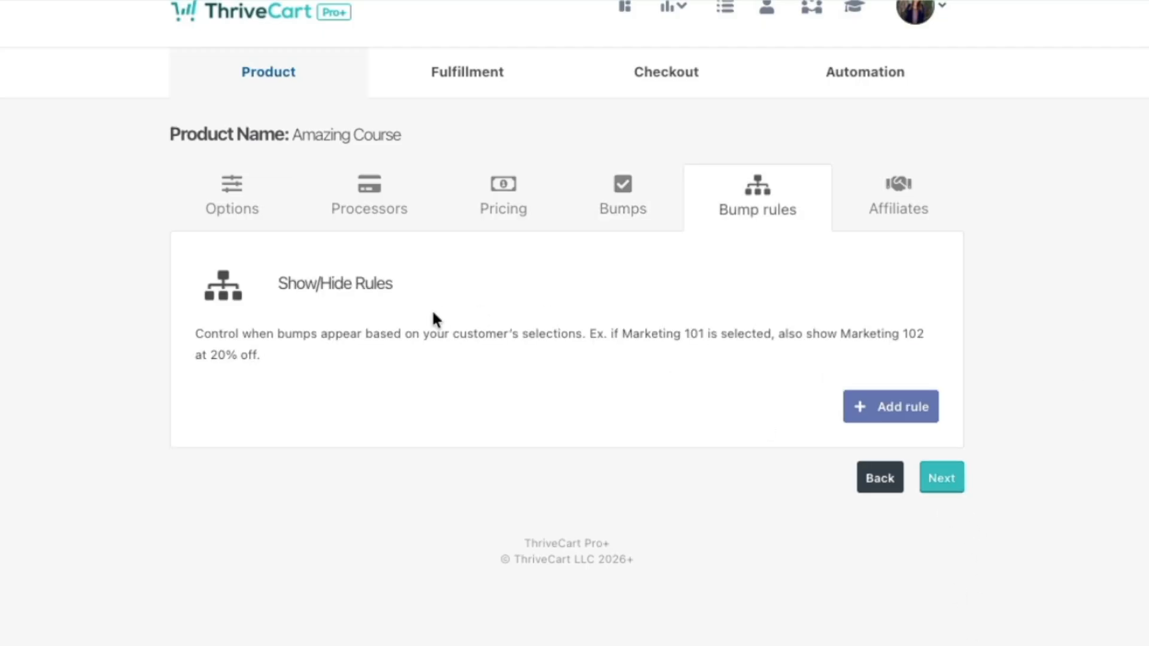
{"action": "left_click", "coordinate": [894, 406]}
{"action": "left_click", "coordinate": [584, 158]}
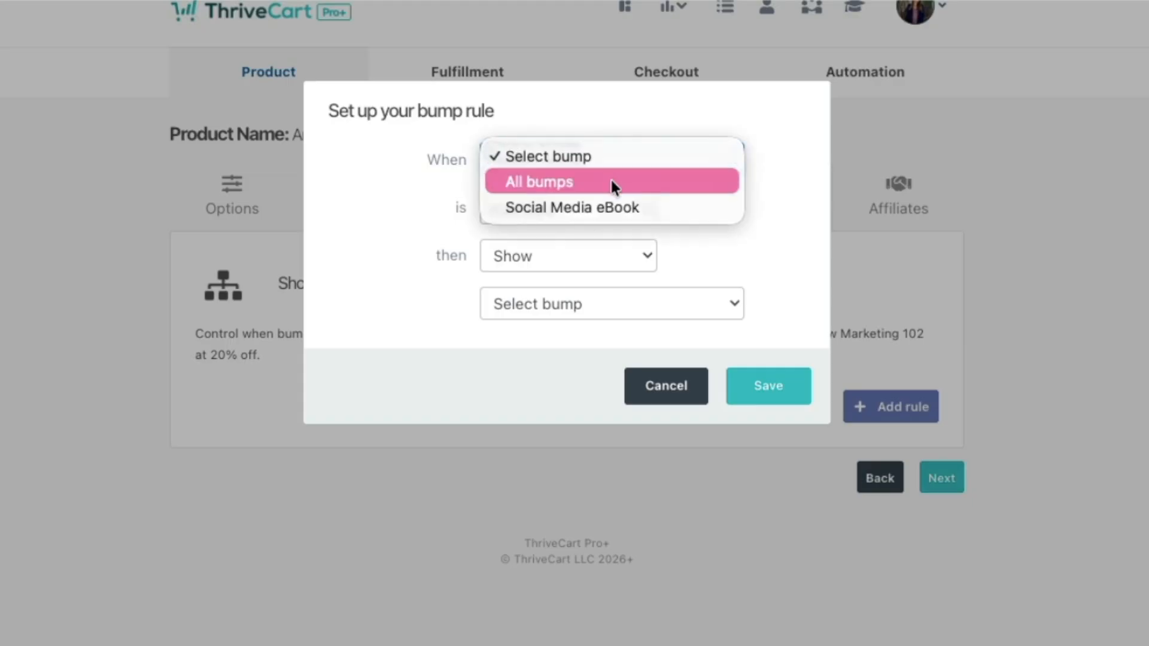
{"action": "left_click", "coordinate": [599, 207]}
{"action": "left_click", "coordinate": [565, 209]}
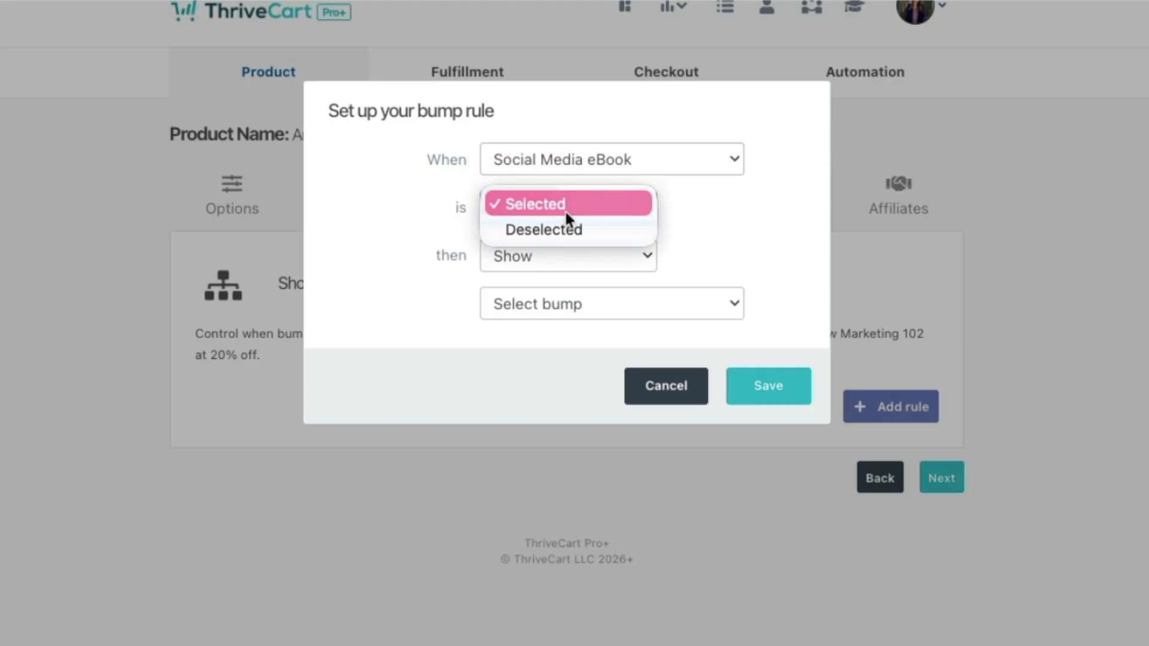
{"action": "left_click", "coordinate": [557, 203]}
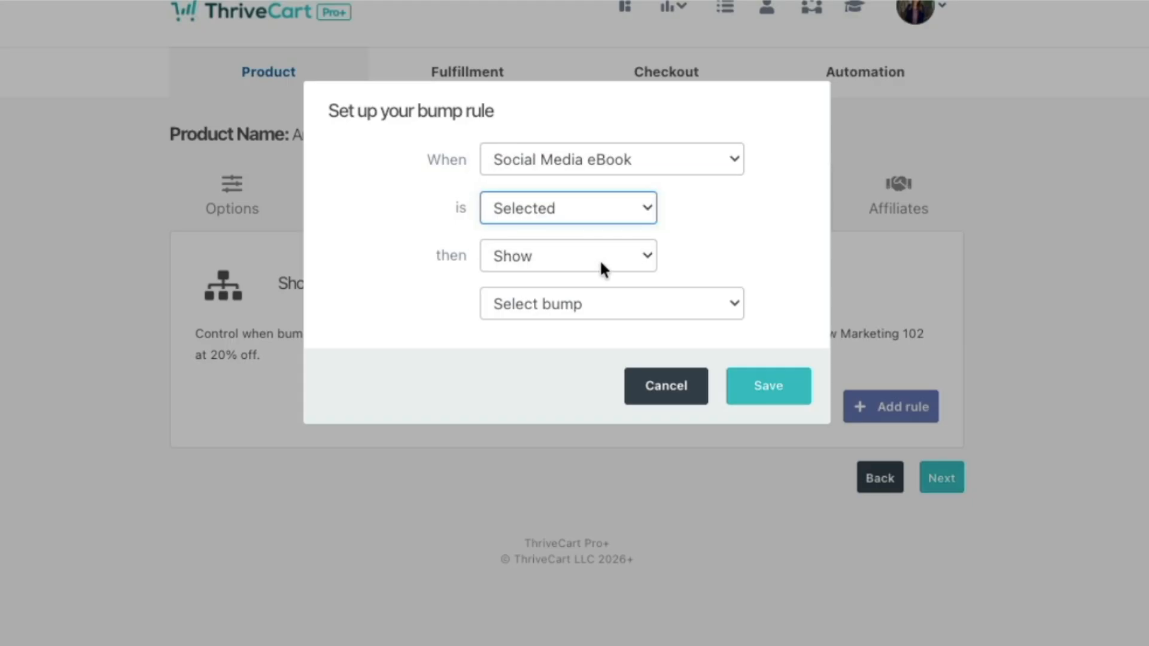
{"action": "left_click", "coordinate": [600, 257]}
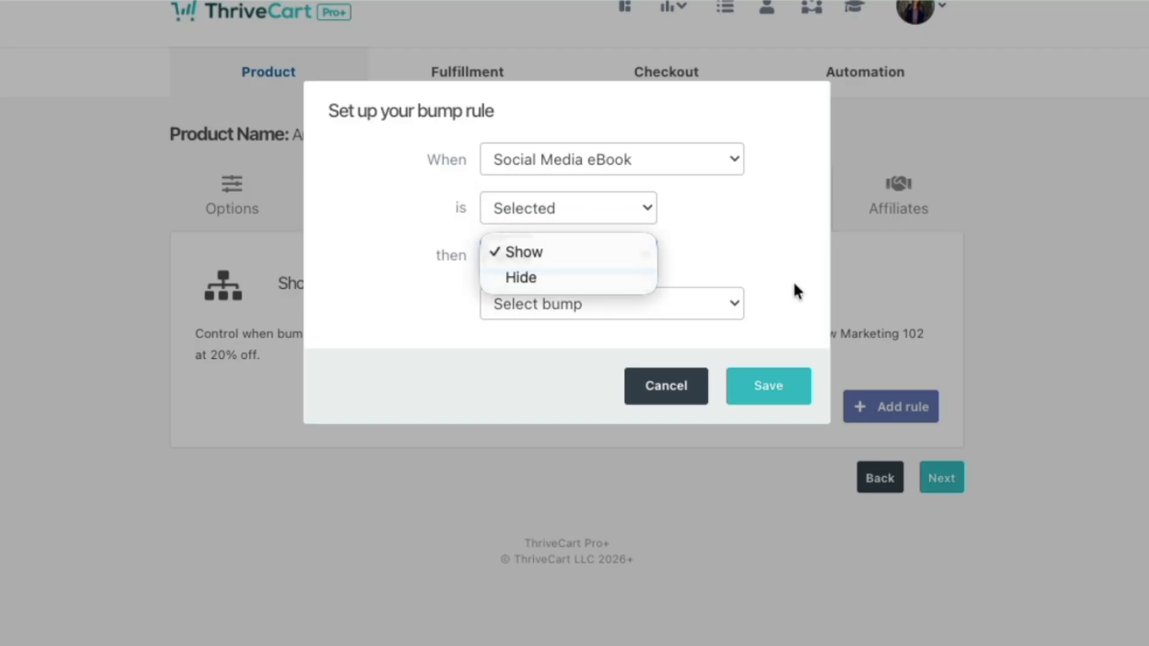
{"action": "left_click", "coordinate": [737, 301]}
{"action": "left_click", "coordinate": [721, 304]}
{"action": "left_click", "coordinate": [721, 304]}
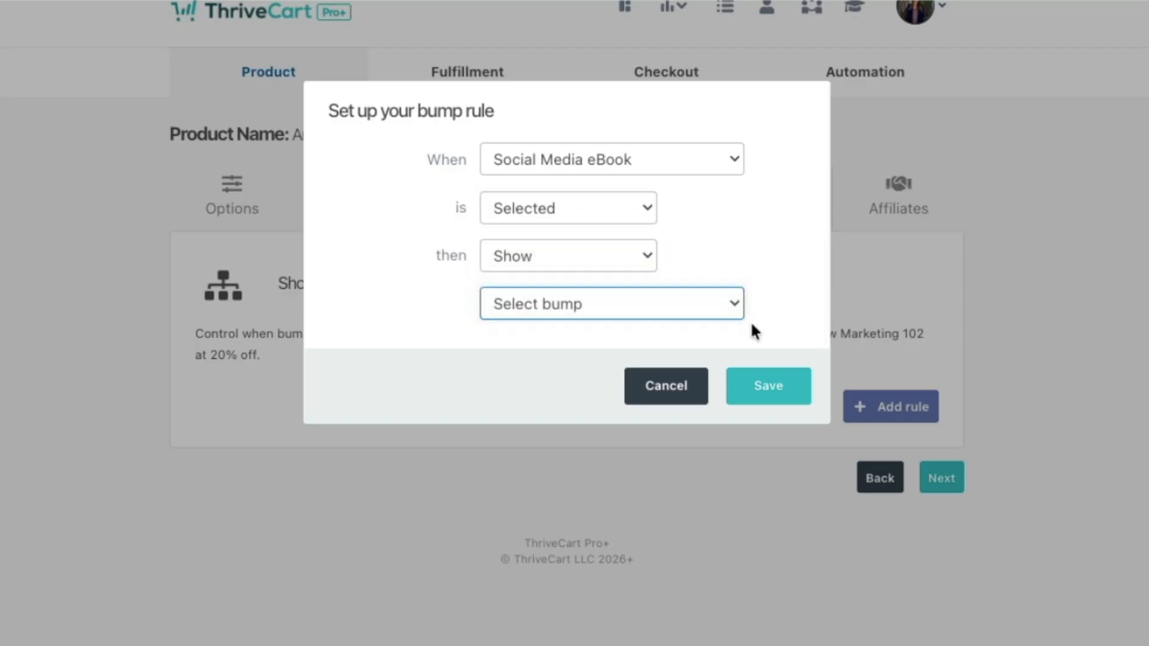
{"action": "left_click", "coordinate": [685, 390]}
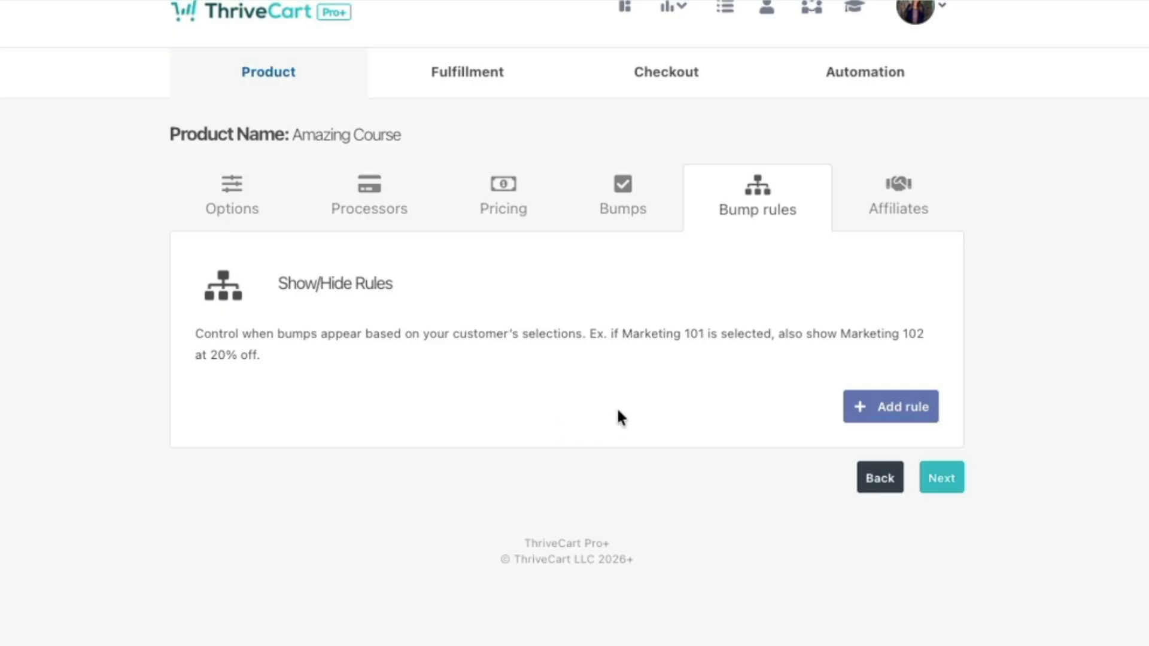
Continue to the affiliate settings, allow affiliates to promote the product and open the commission setup
{"action": "left_click", "coordinate": [944, 478]}
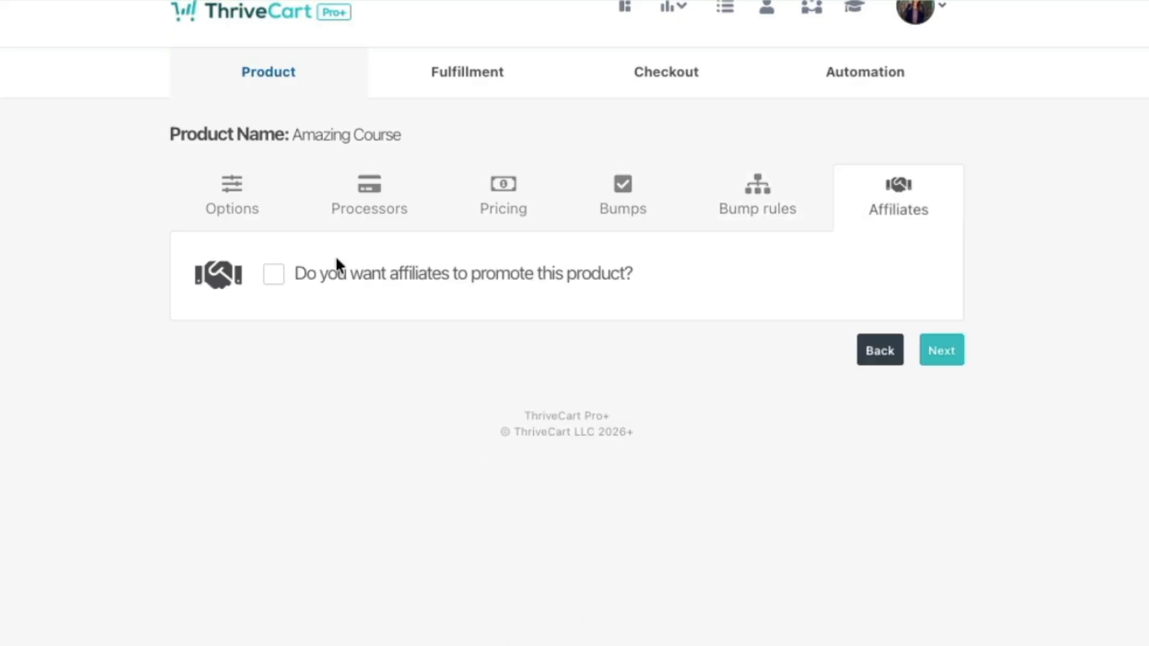
{"action": "left_click", "coordinate": [292, 289]}
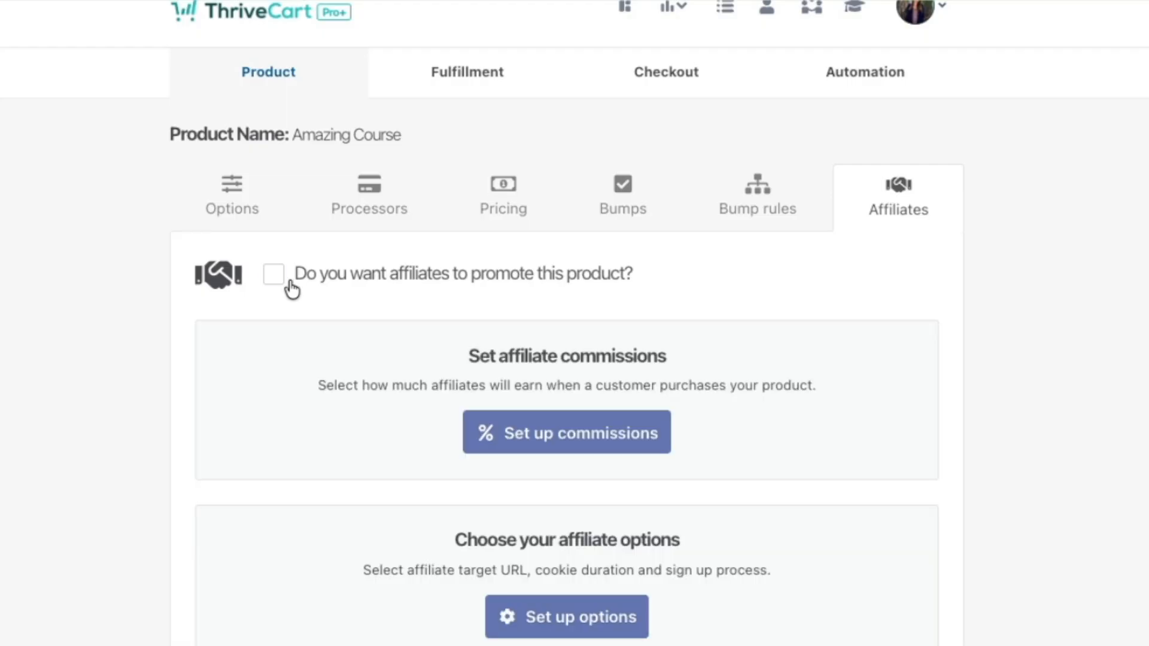
{"action": "left_click", "coordinate": [612, 446]}
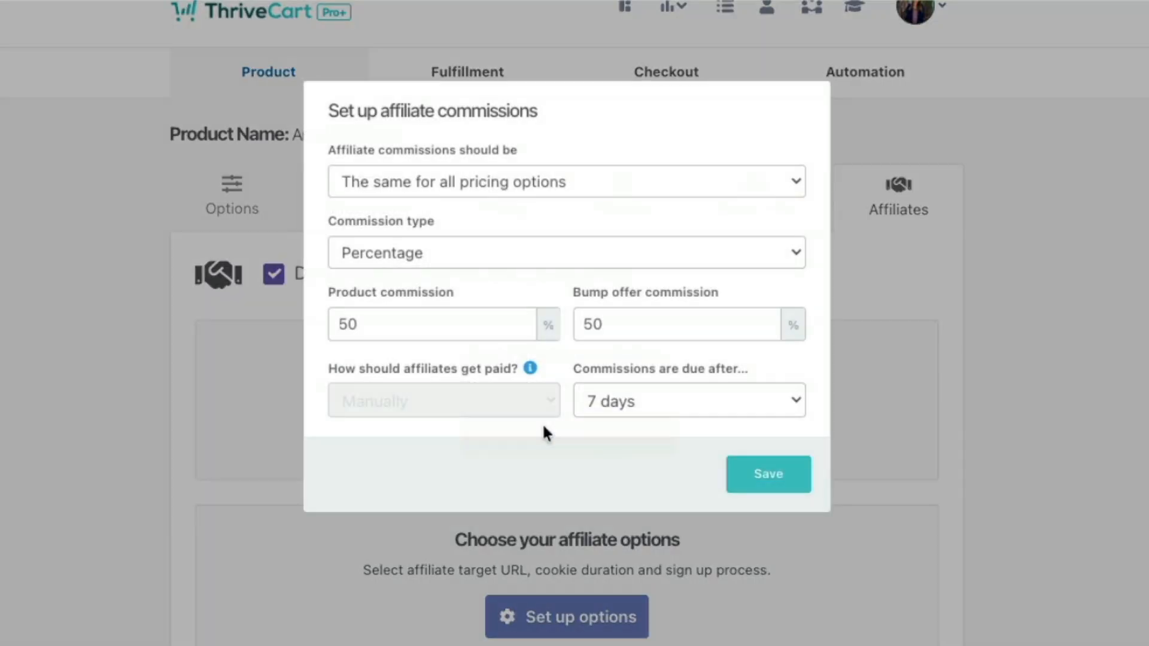
Set the shared affiliate commissions to 30% for the product and 0% for the bump offer, due after 30 days
{"action": "left_click_drag", "start_coordinate": [475, 318], "coordinate": [314, 326]}
{"action": "type", "text": "30"}
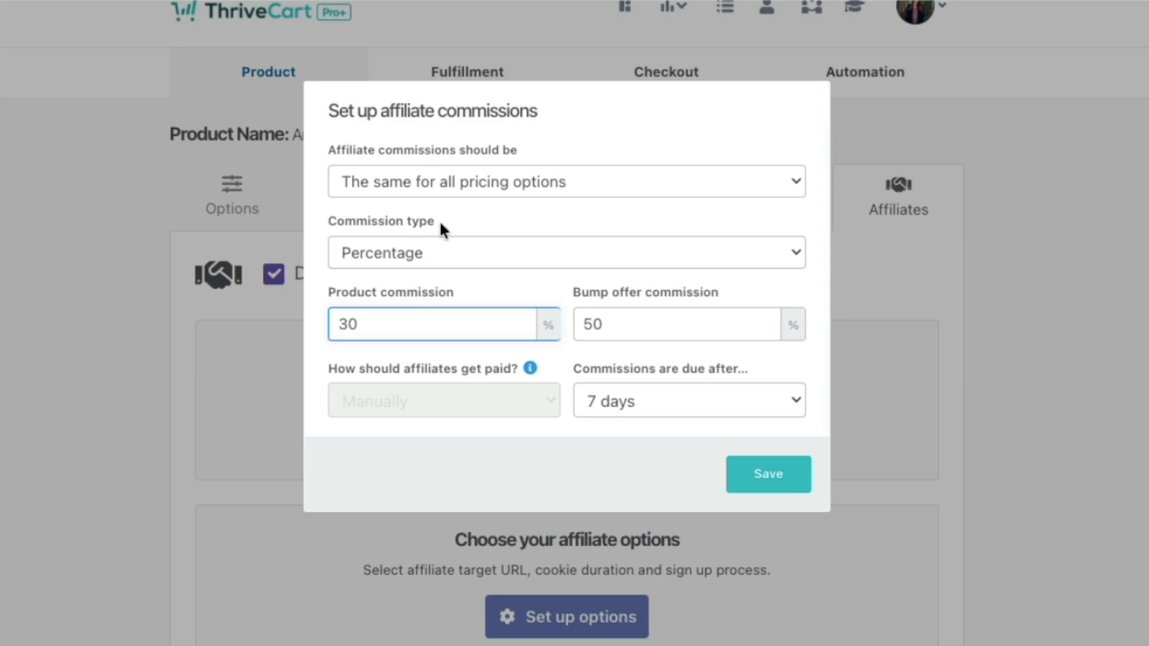
{"action": "left_click_drag", "start_coordinate": [630, 316], "coordinate": [565, 320]}
{"action": "type", "text": "0"}
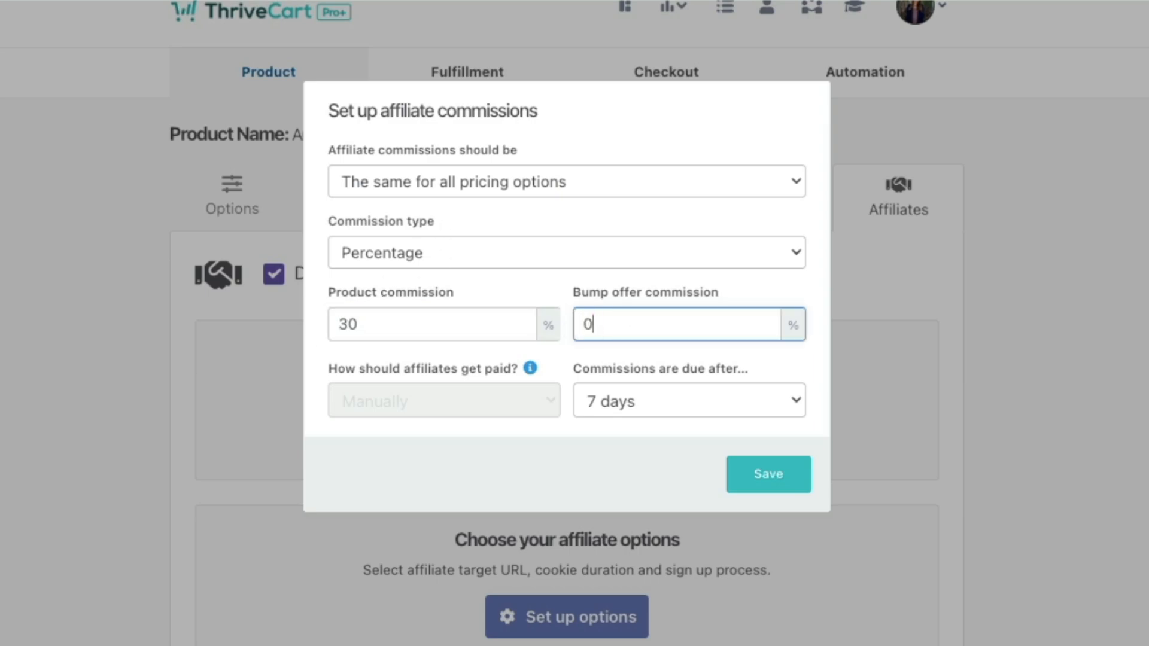
{"action": "left_click", "coordinate": [791, 362]}
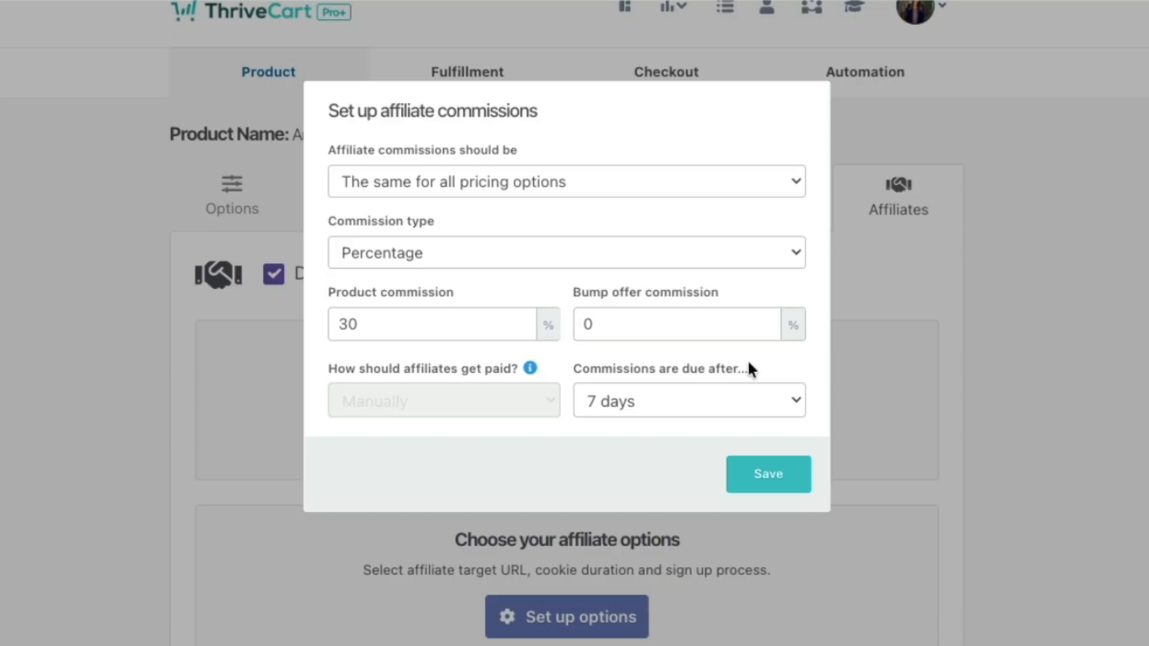
{"action": "left_click", "coordinate": [666, 400]}
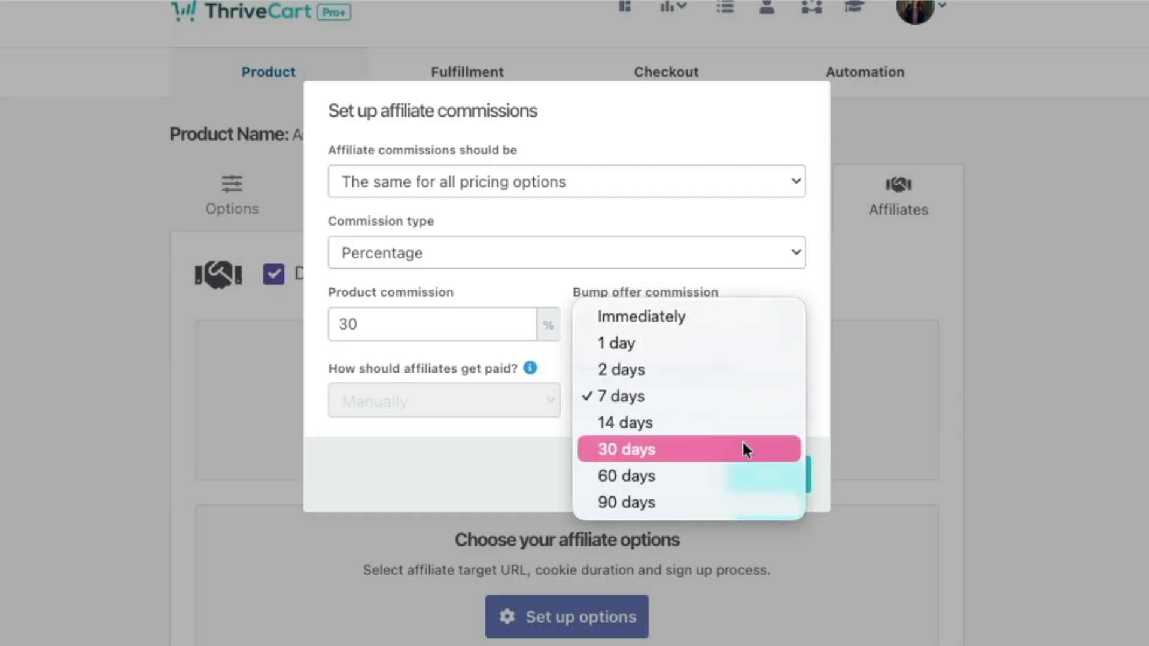
{"action": "left_click", "coordinate": [736, 449]}
{"action": "left_click", "coordinate": [545, 438]}
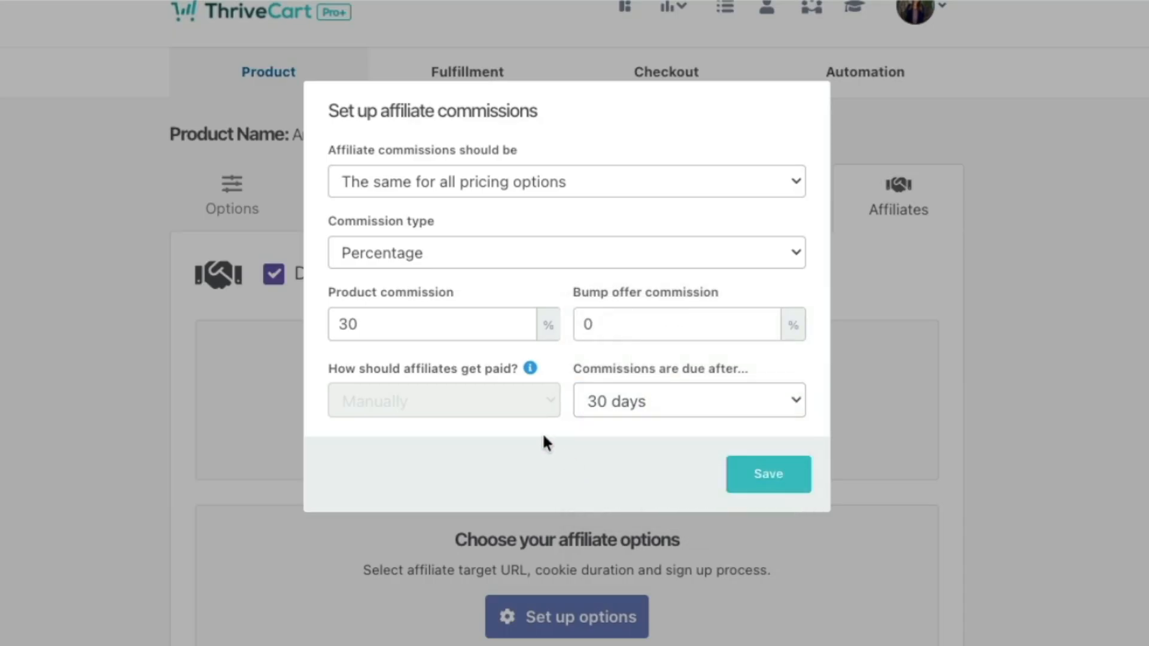
Make the affiliate commissions different for each pricing option
{"action": "left_click", "coordinate": [415, 174]}
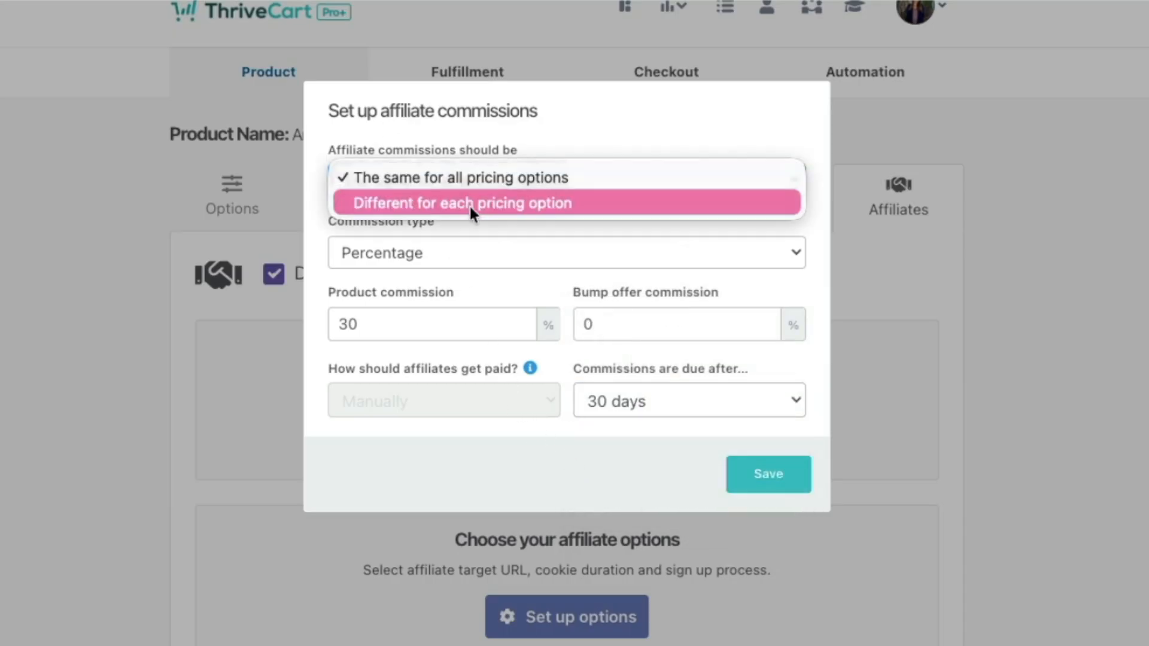
{"action": "left_click", "coordinate": [562, 202]}
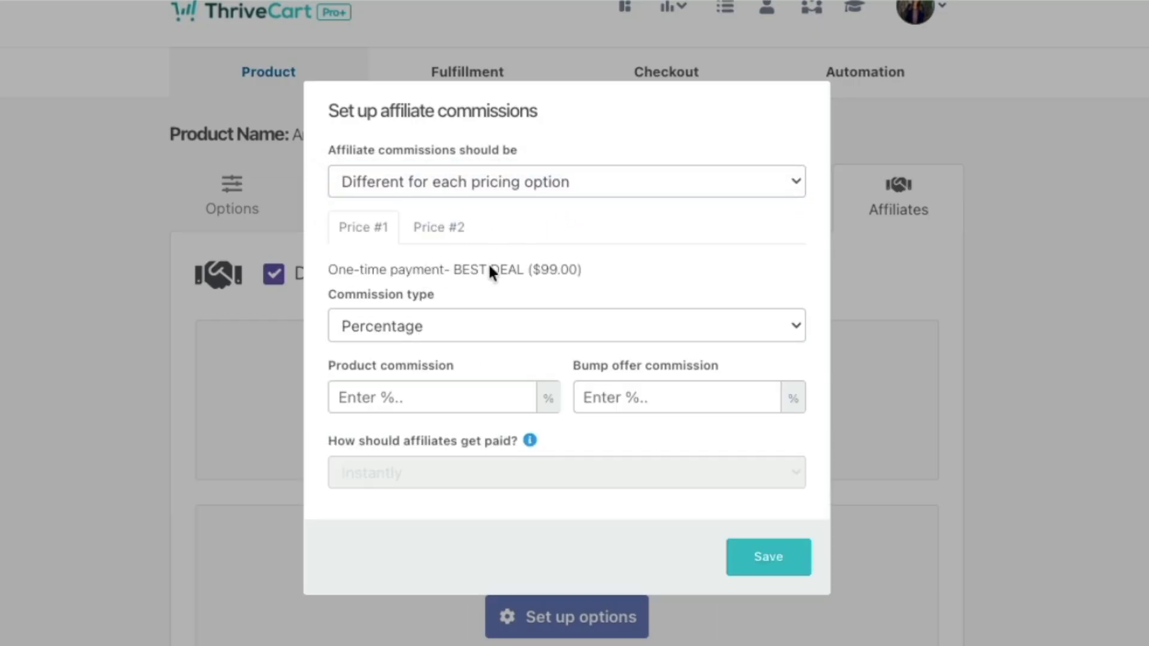
{"action": "left_click", "coordinate": [442, 332]}
{"action": "left_click", "coordinate": [422, 330]}
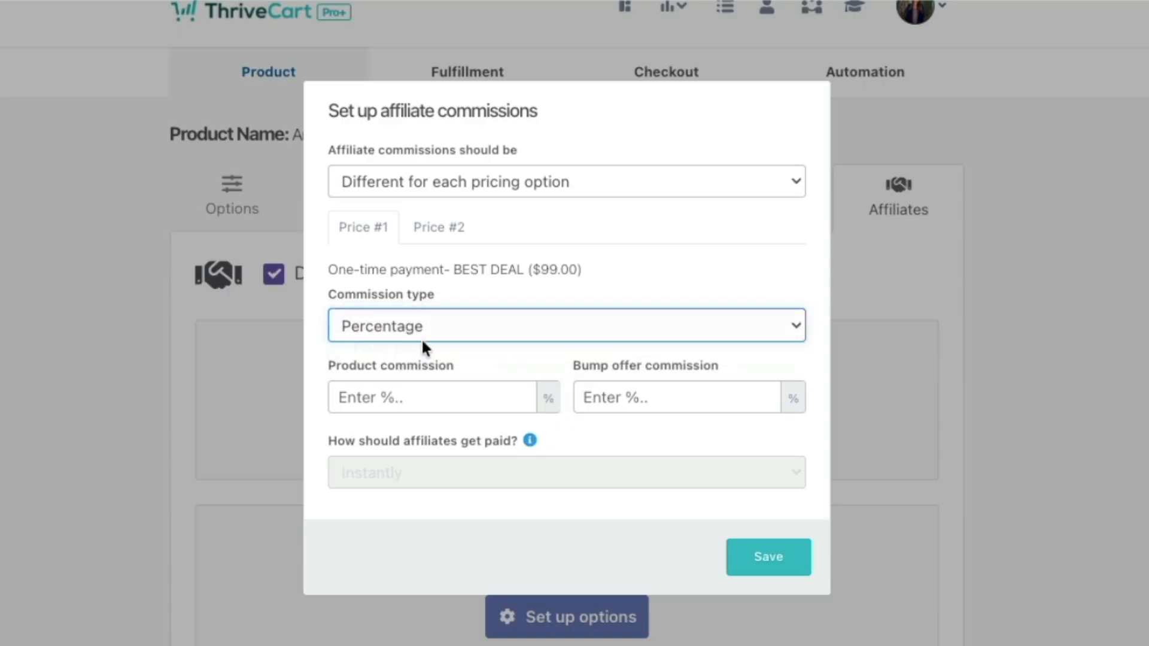
{"action": "left_click", "coordinate": [427, 326]}
{"action": "left_click", "coordinate": [425, 346]}
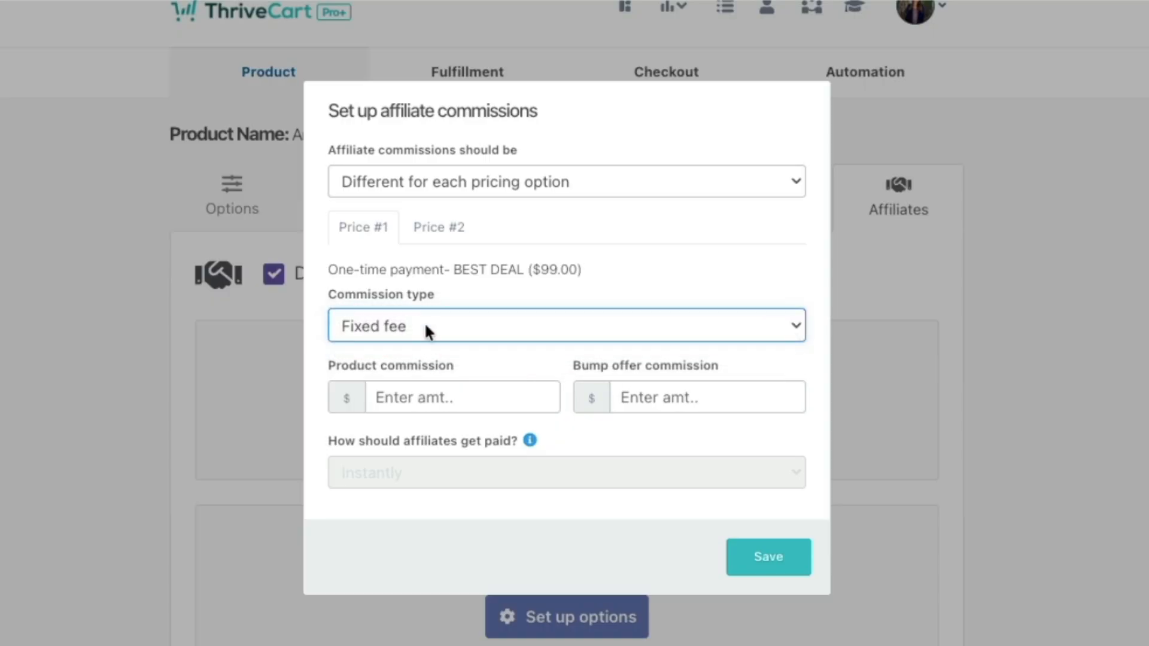
{"action": "left_click", "coordinate": [470, 372]}
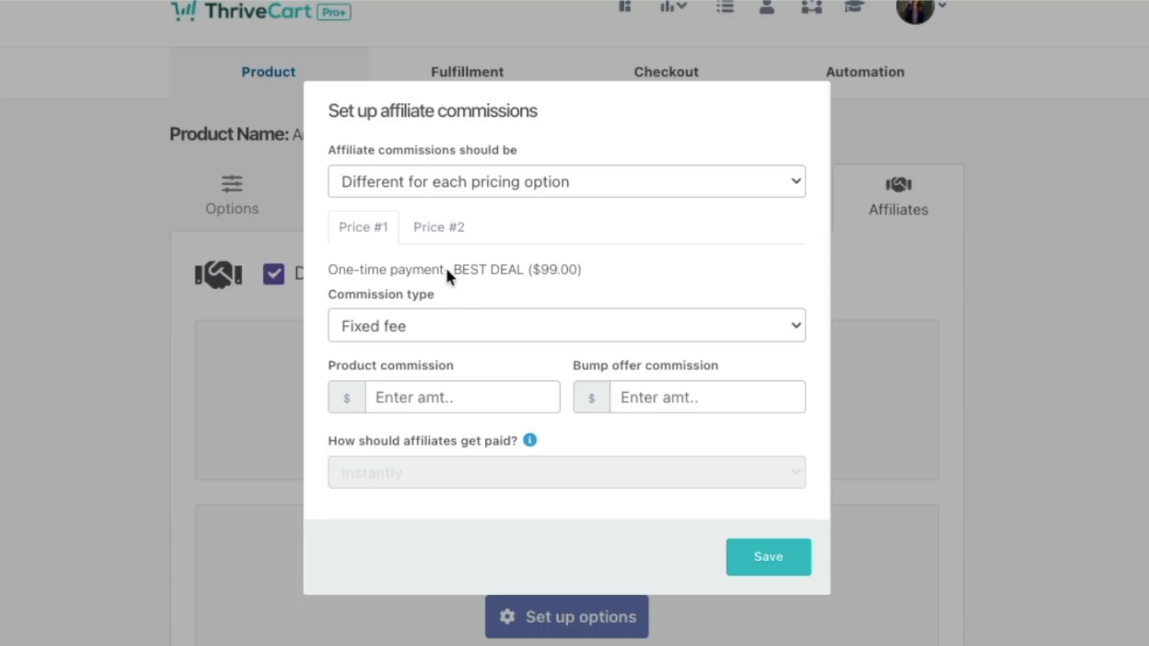
{"action": "left_click", "coordinate": [435, 320]}
{"action": "key", "text": "Up"}
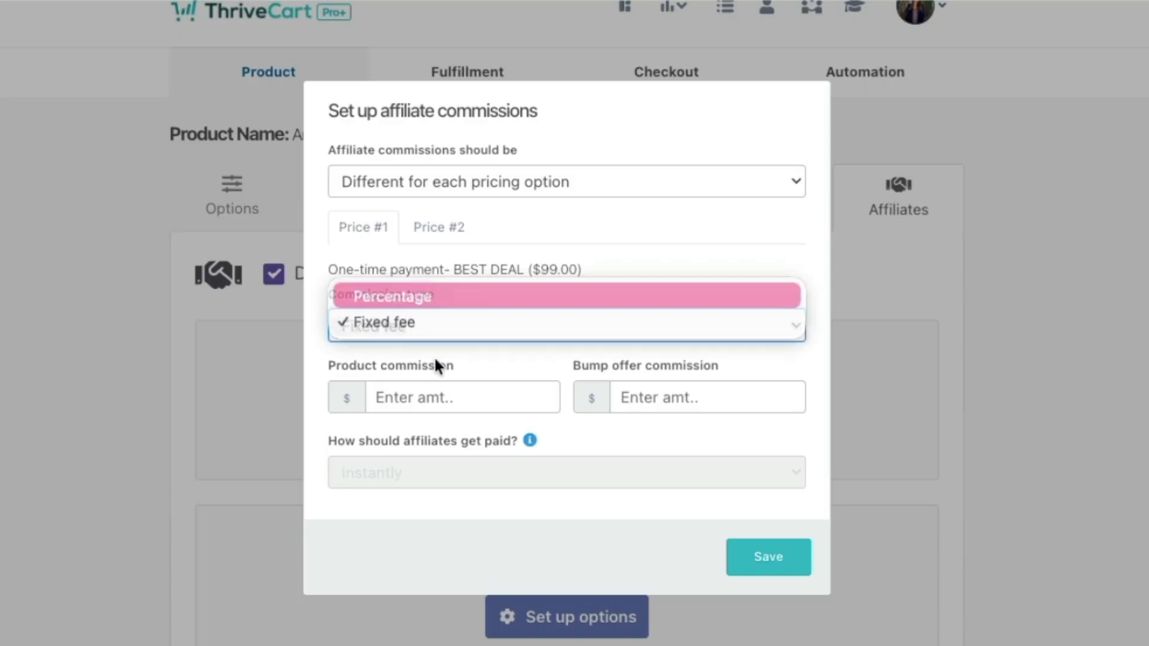
{"action": "key", "text": "Return"}
Set the one-time payment option's affiliate commission to 30% for the product and 0% for the bump offer
{"action": "left_click", "coordinate": [436, 391]}
{"action": "type", "text": "30"}
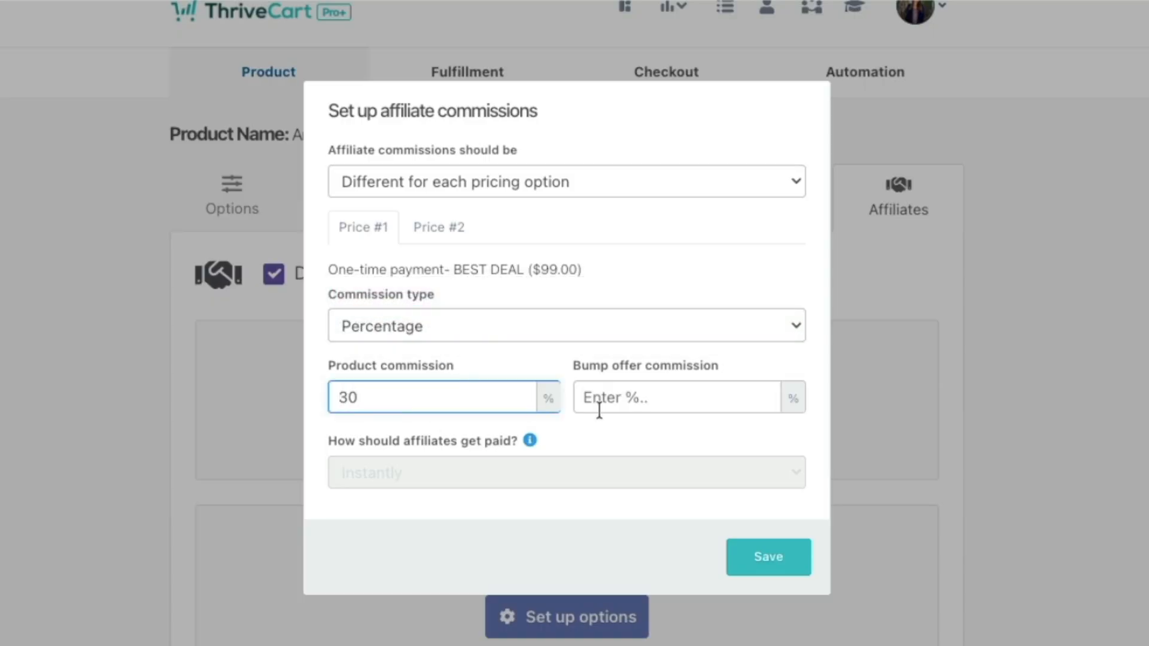
{"action": "left_click", "coordinate": [627, 395]}
{"action": "type", "text": "0"}
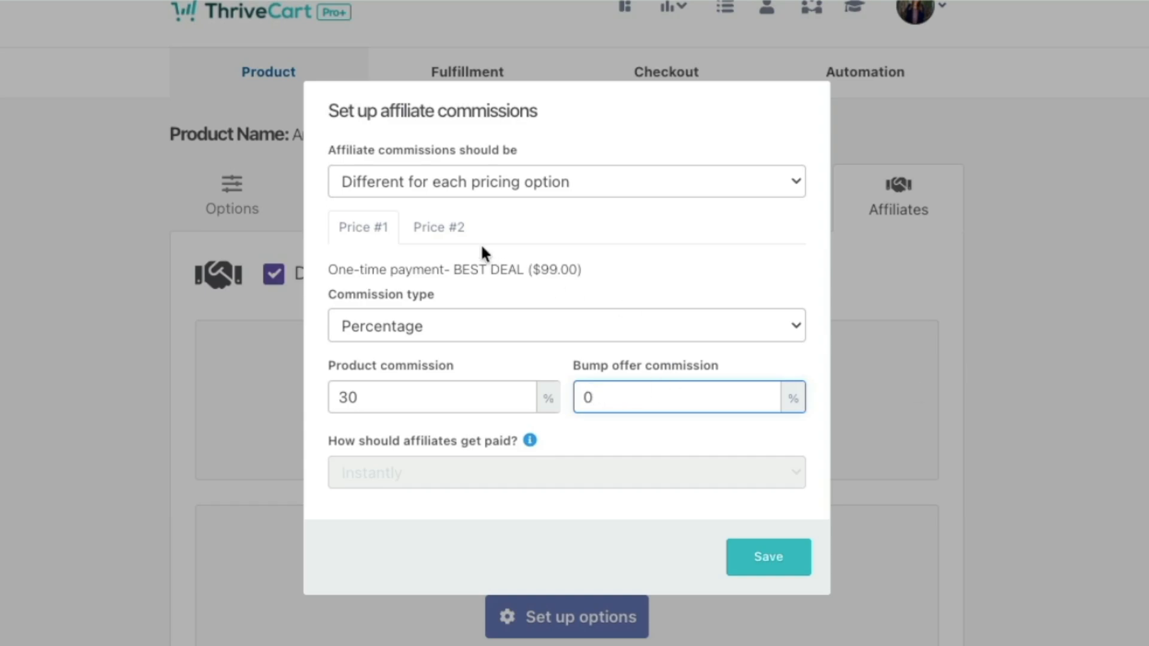
Set the split pay option's commission to 20% for the product and 10% for the bump offer, and save the commissions
{"action": "left_click", "coordinate": [439, 227]}
{"action": "left_click", "coordinate": [454, 403]}
{"action": "type", "text": "20"}
{"action": "left_click", "coordinate": [639, 406]}
{"action": "type", "text": "10"}
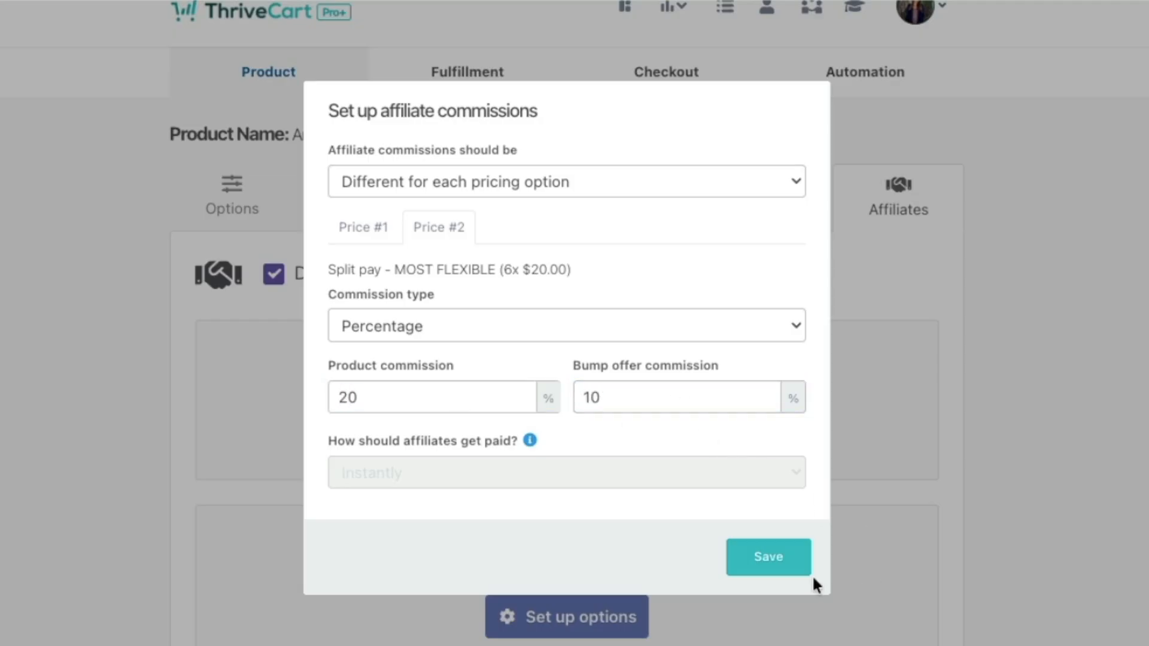
{"action": "left_click", "coordinate": [780, 565]}
{"action": "scroll", "coordinate": [637, 441], "scroll_direction": "down", "scroll_amount": 3}
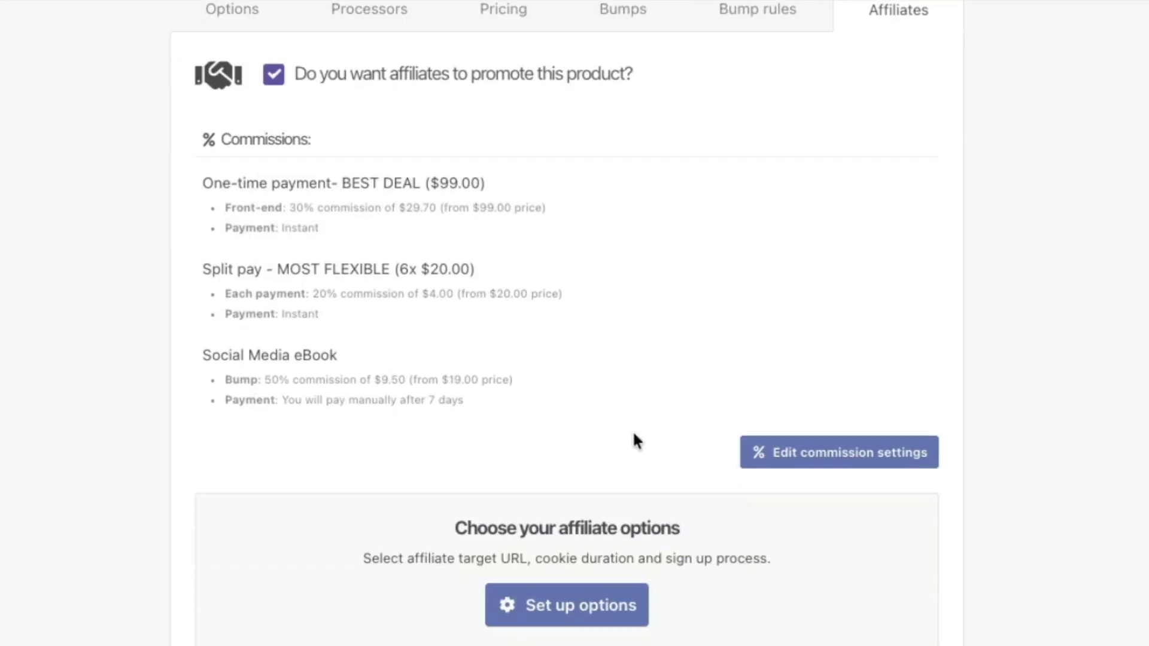
Save the affiliate options with auto-approved sign-ups, last cookie, lifetime cookie expiry and the default advanced settings
{"action": "left_click", "coordinate": [558, 609]}
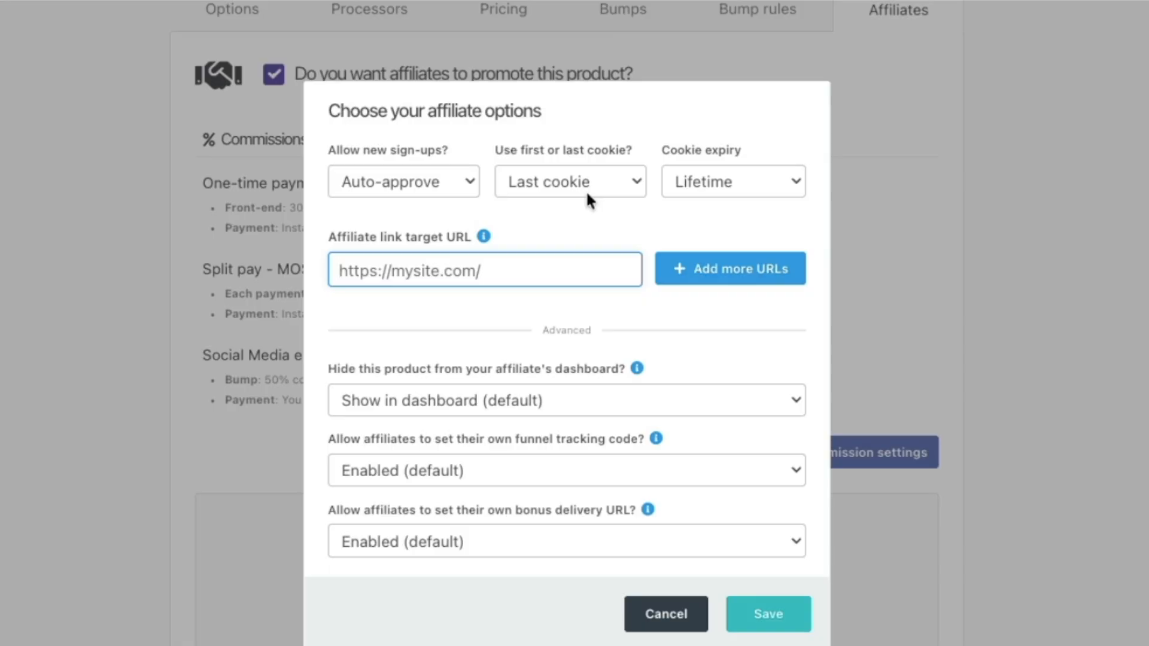
{"action": "left_click", "coordinate": [701, 314]}
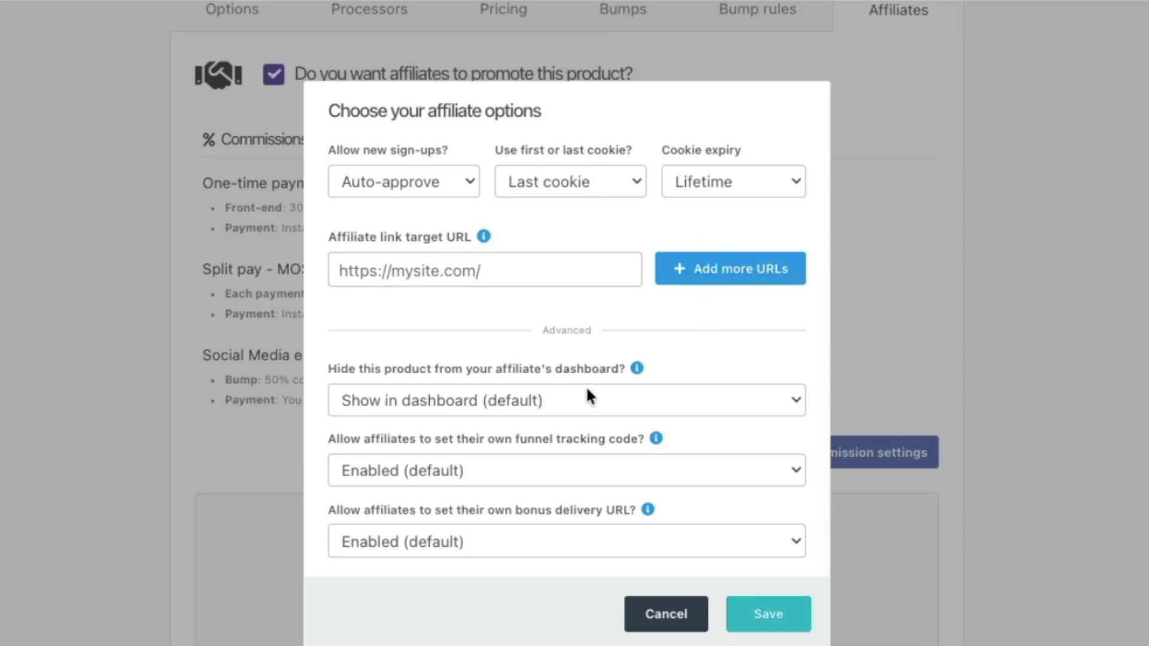
{"action": "left_click", "coordinate": [772, 616]}
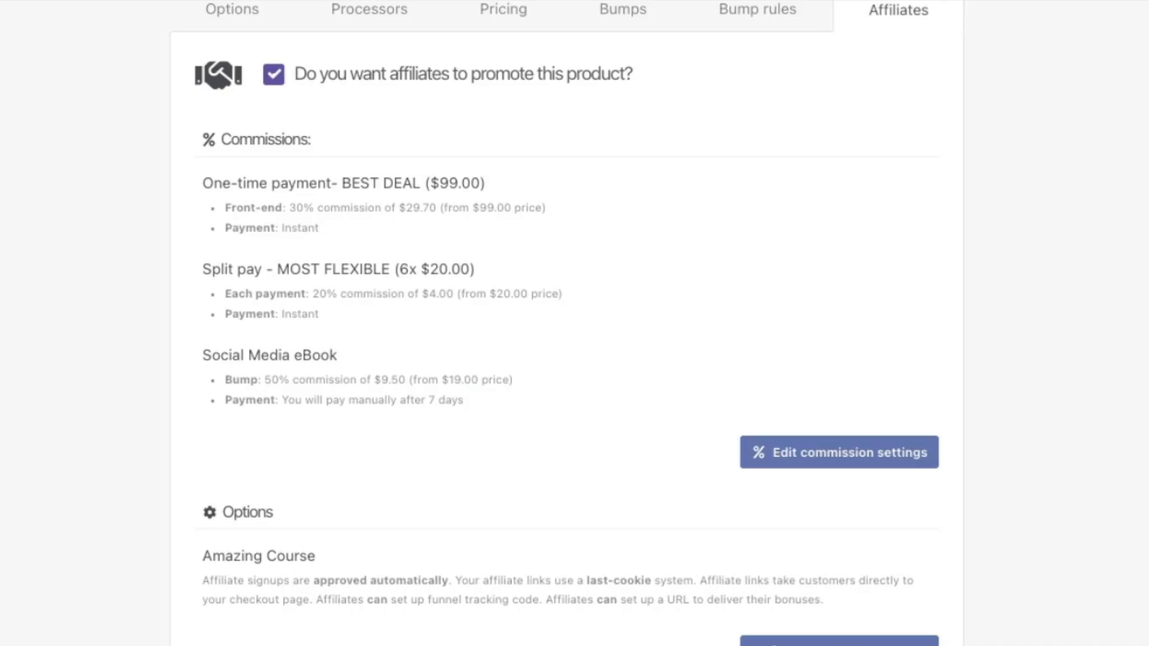
Continue to the fulfillment settings and fill in the support email address
{"action": "scroll", "coordinate": [1112, 644], "scroll_direction": "down", "scroll_amount": 1}
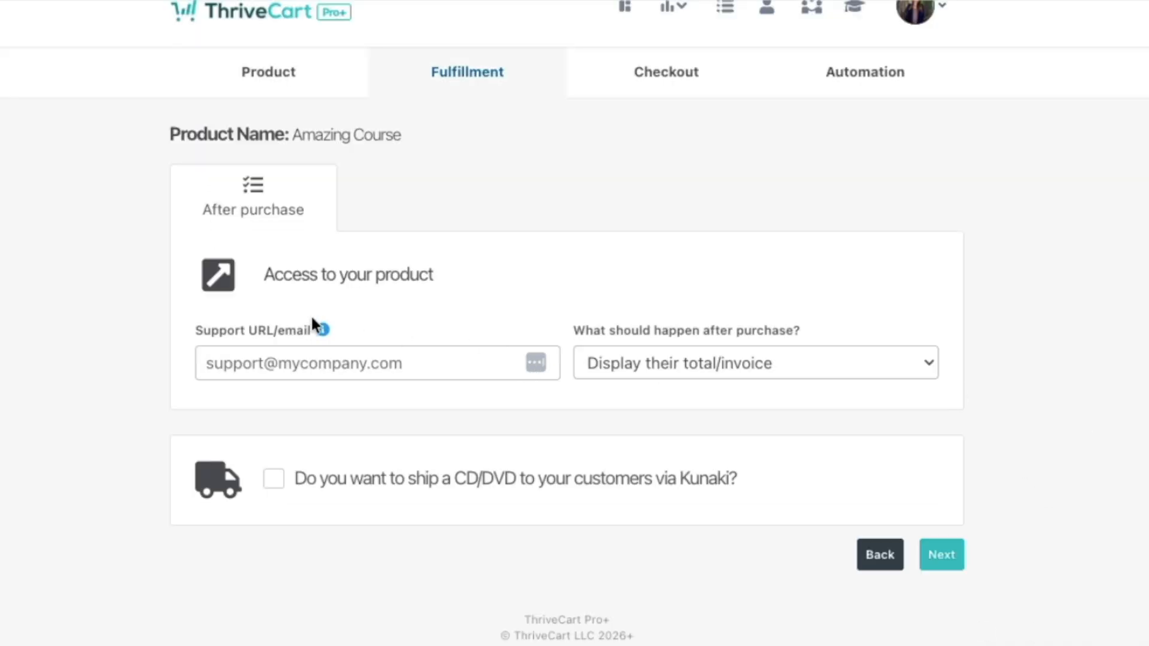
{"action": "left_click", "coordinate": [290, 366]}
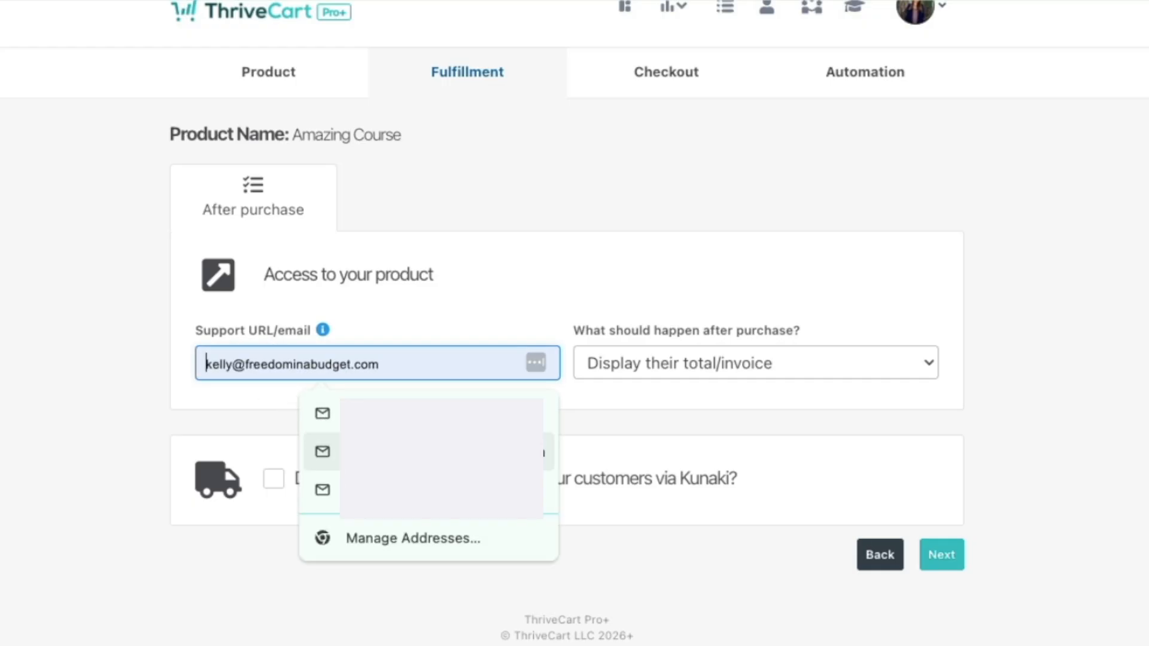
{"action": "left_click", "coordinate": [547, 451]}
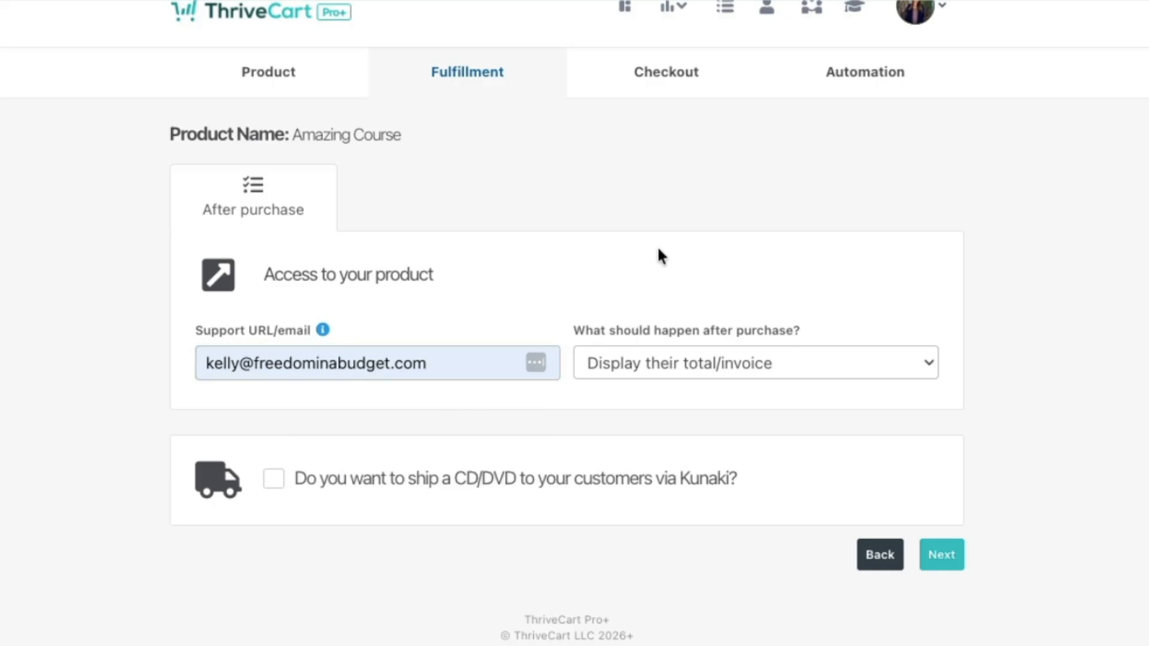
Try sending customers to a success URL after purchase
{"action": "left_click", "coordinate": [753, 362]}
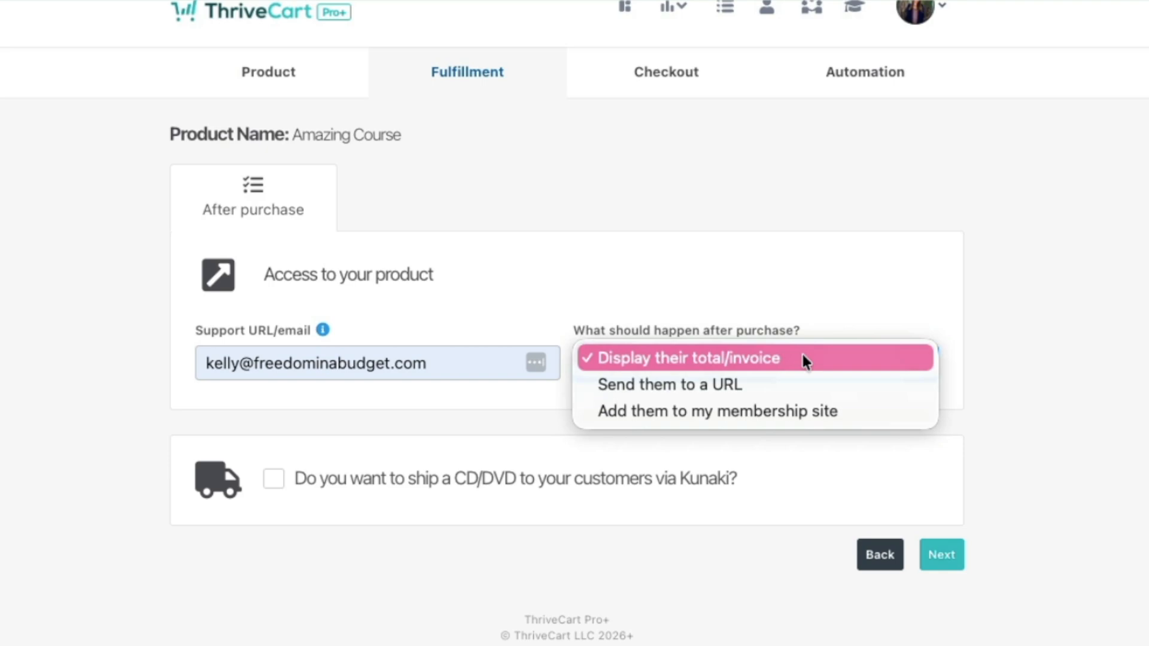
{"action": "left_click", "coordinate": [800, 397]}
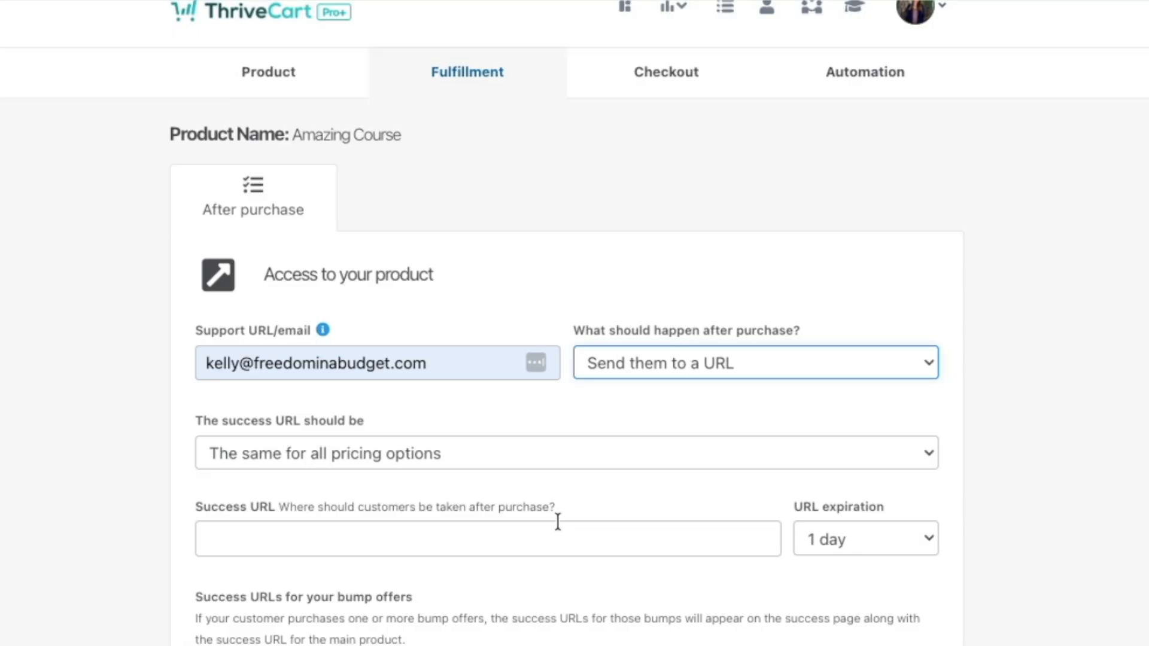
{"action": "left_click_drag", "start_coordinate": [562, 507], "coordinate": [464, 509]}
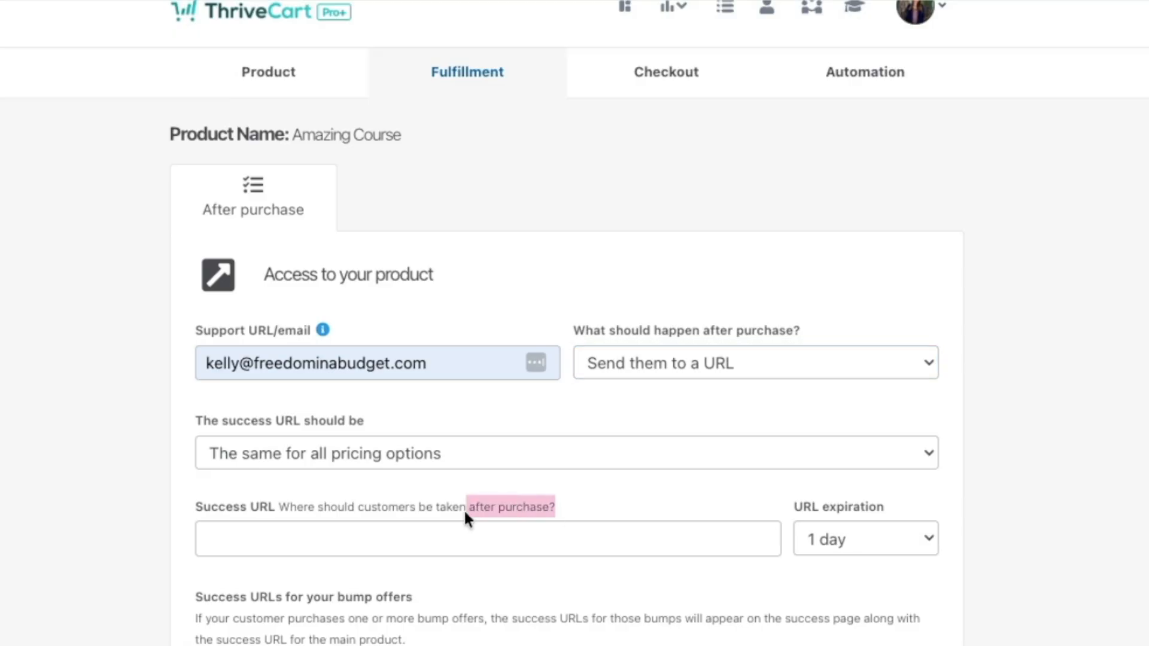
Have buyers added to the ThriveCart Learn membership site after purchase, with the same membership level for all pricing options
{"action": "left_click", "coordinate": [745, 360]}
{"action": "left_click", "coordinate": [753, 389]}
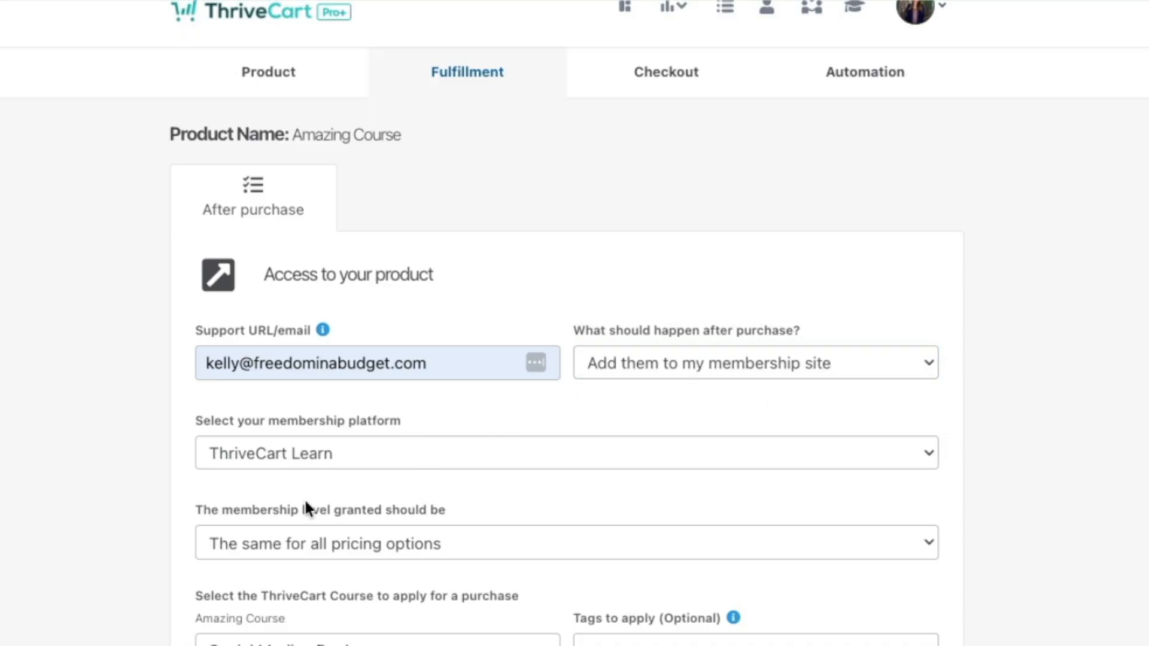
{"action": "scroll", "coordinate": [304, 506], "scroll_direction": "down", "scroll_amount": 4}
{"action": "left_click", "coordinate": [296, 327]}
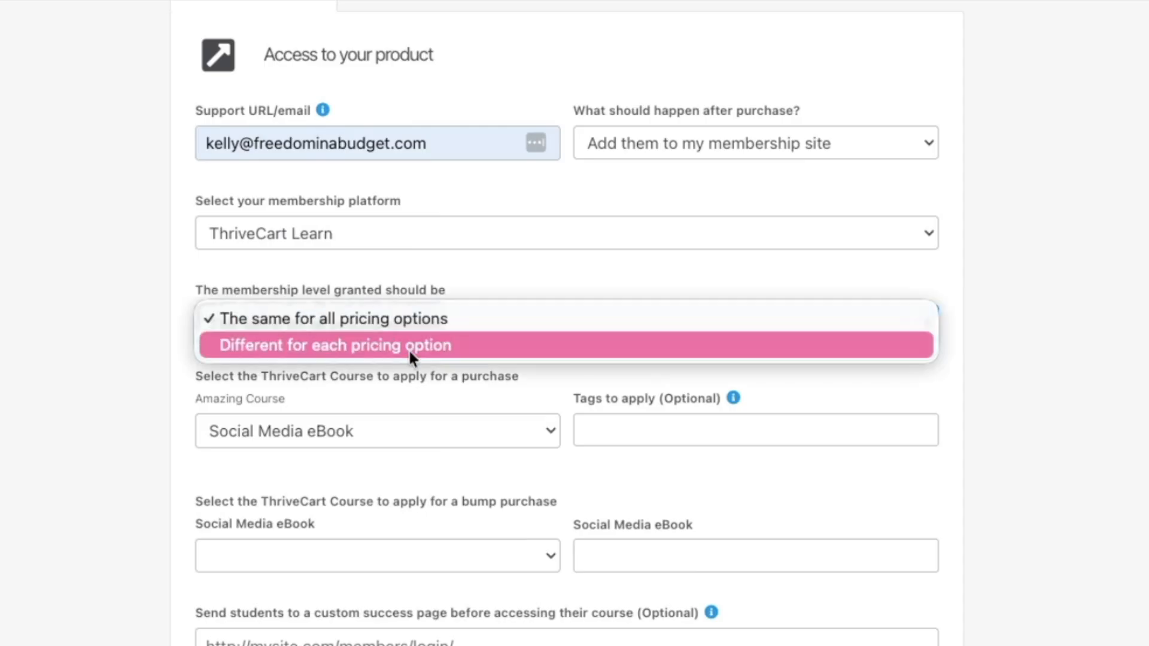
{"action": "left_click", "coordinate": [409, 391]}
{"action": "left_click_drag", "start_coordinate": [284, 377], "coordinate": [383, 380]}
Assign the YouTube Test Course to the main purchase and the Social Media eBook to the bump purchase
{"action": "left_click", "coordinate": [390, 432]}
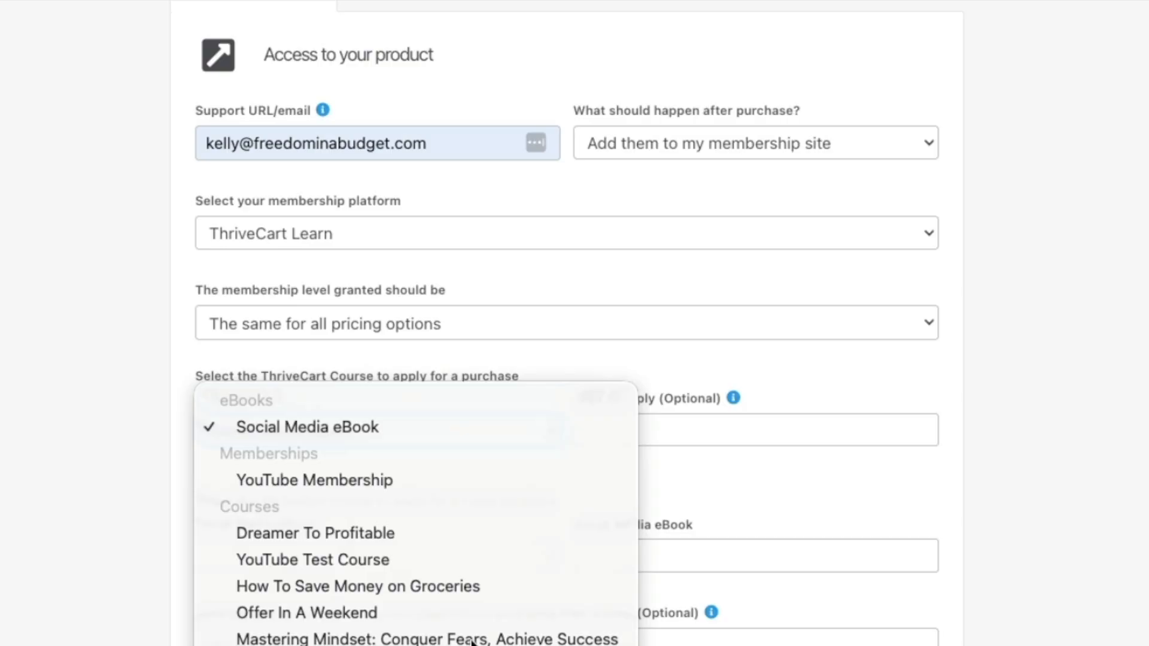
{"action": "left_click", "coordinate": [490, 560]}
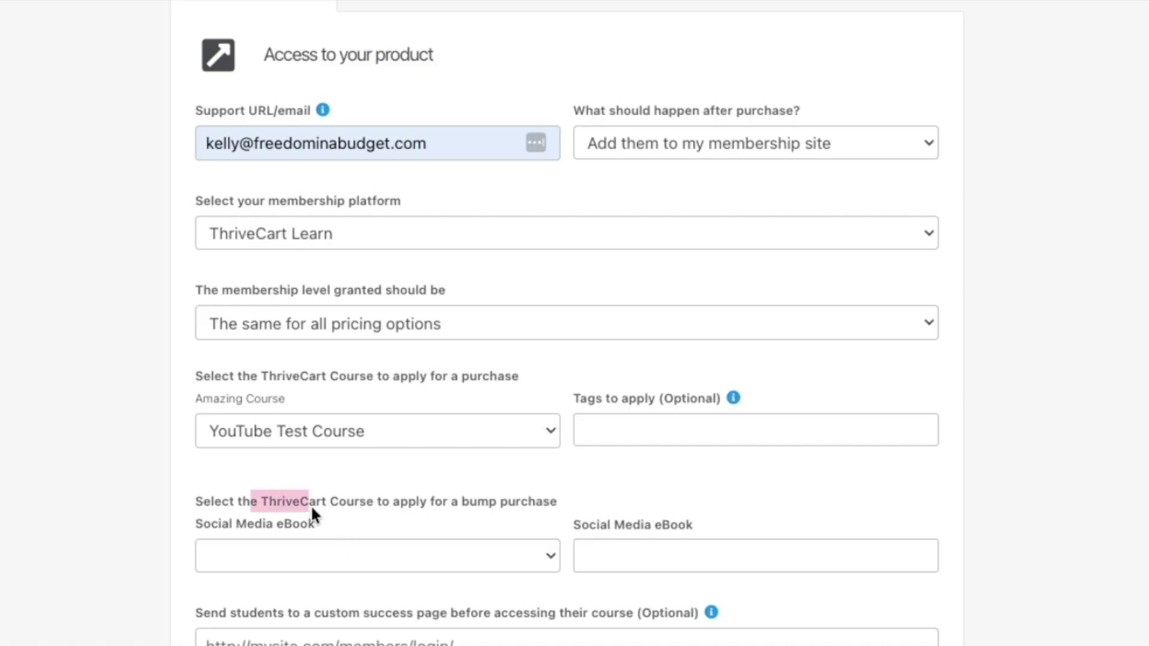
{"action": "left_click", "coordinate": [402, 557]}
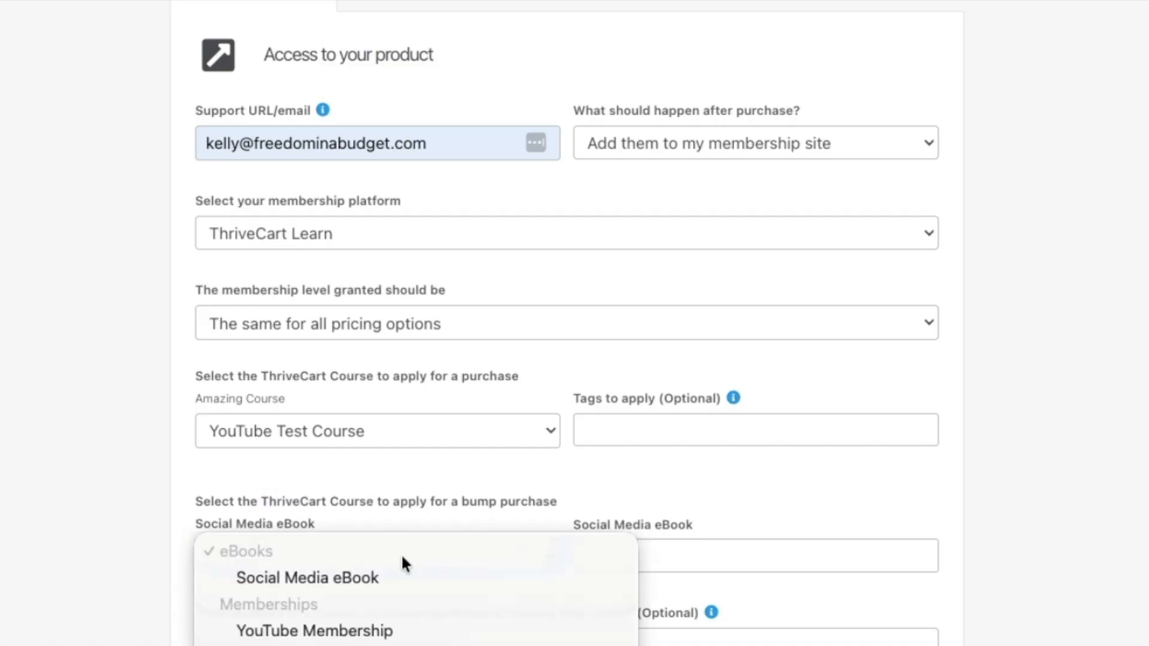
{"action": "left_click", "coordinate": [406, 578]}
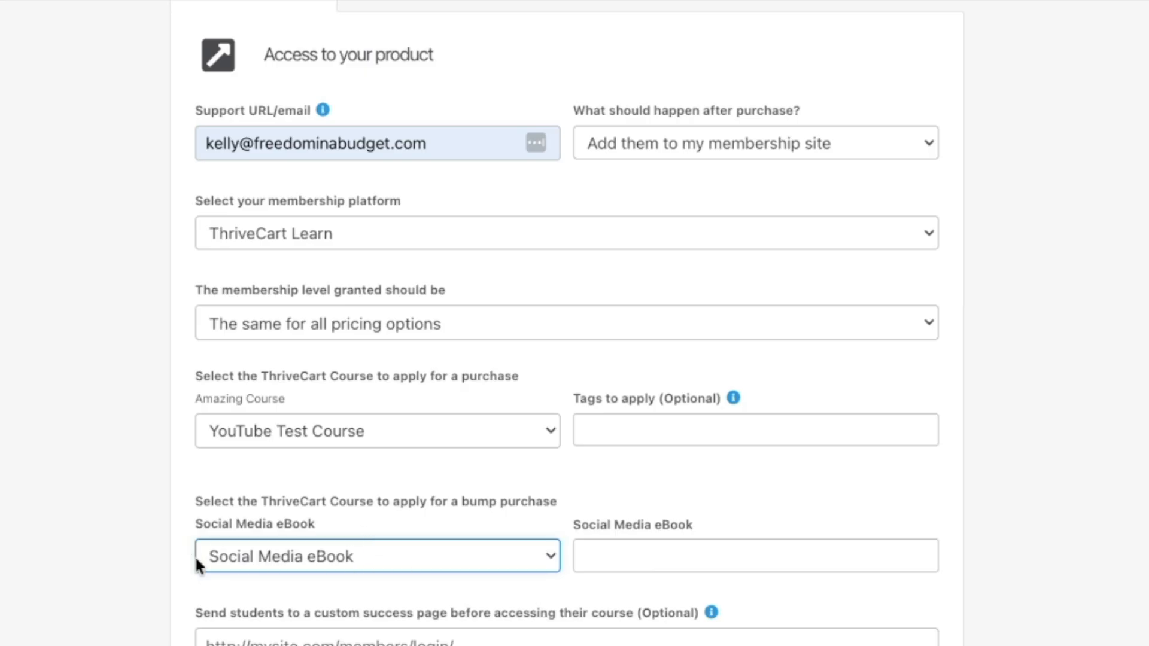
{"action": "left_click", "coordinate": [384, 586]}
Continue to the checkout design settings and open the template gallery
{"action": "scroll", "coordinate": [542, 577], "scroll_direction": "down", "scroll_amount": 2}
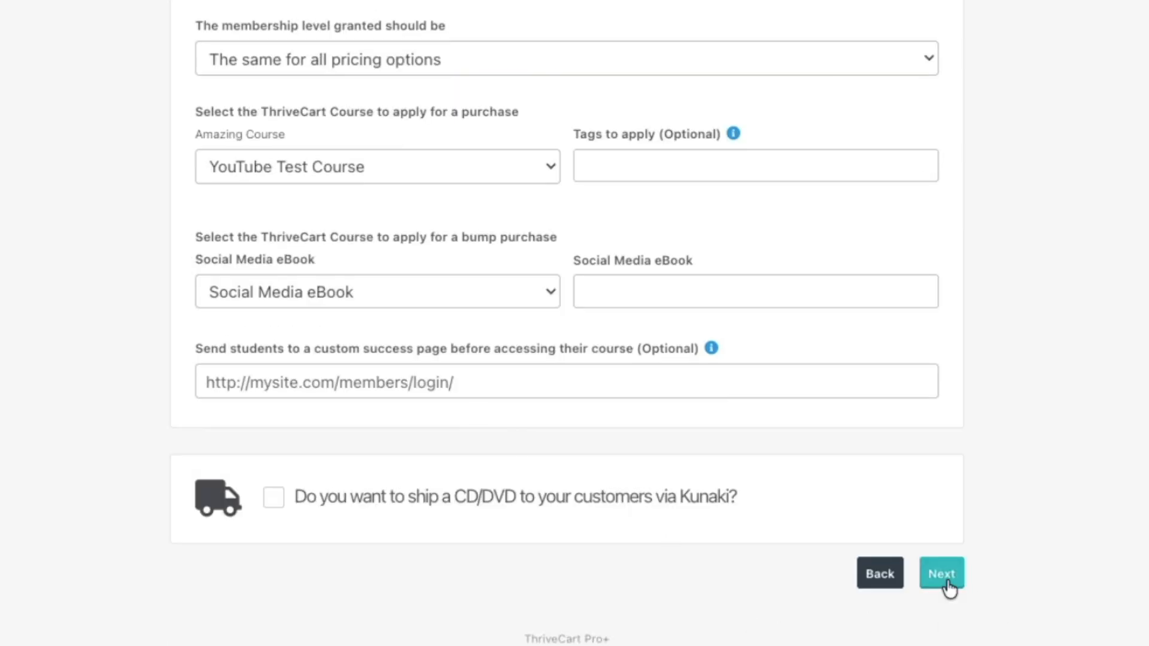
{"action": "left_click", "coordinate": [946, 575]}
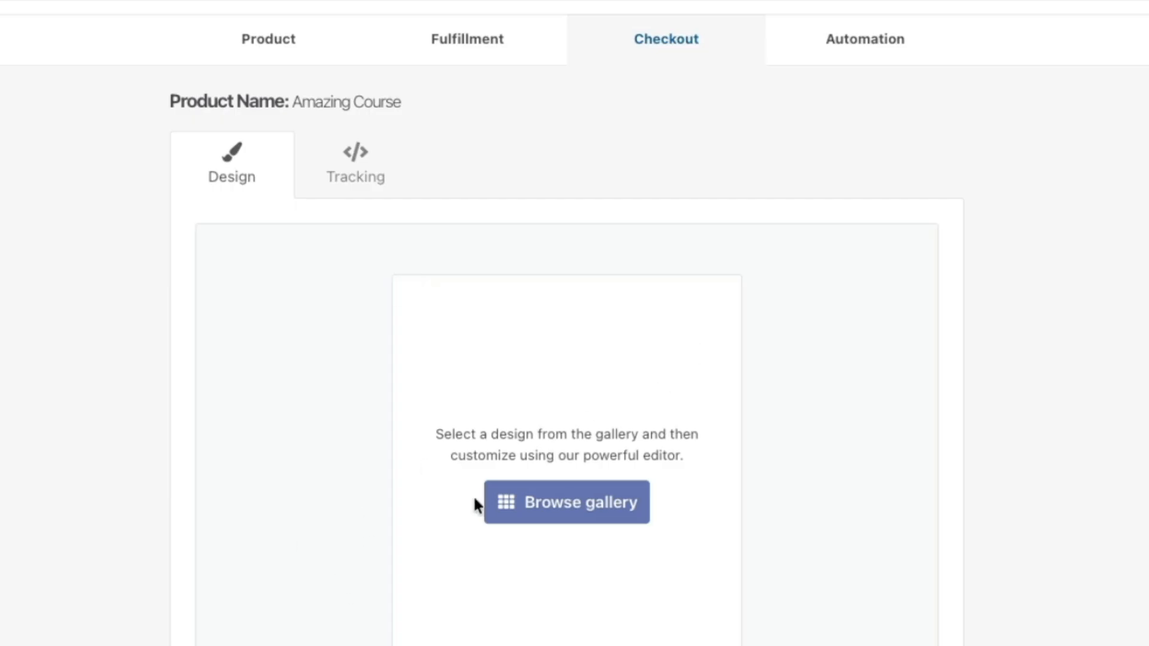
{"action": "left_click", "coordinate": [570, 507]}
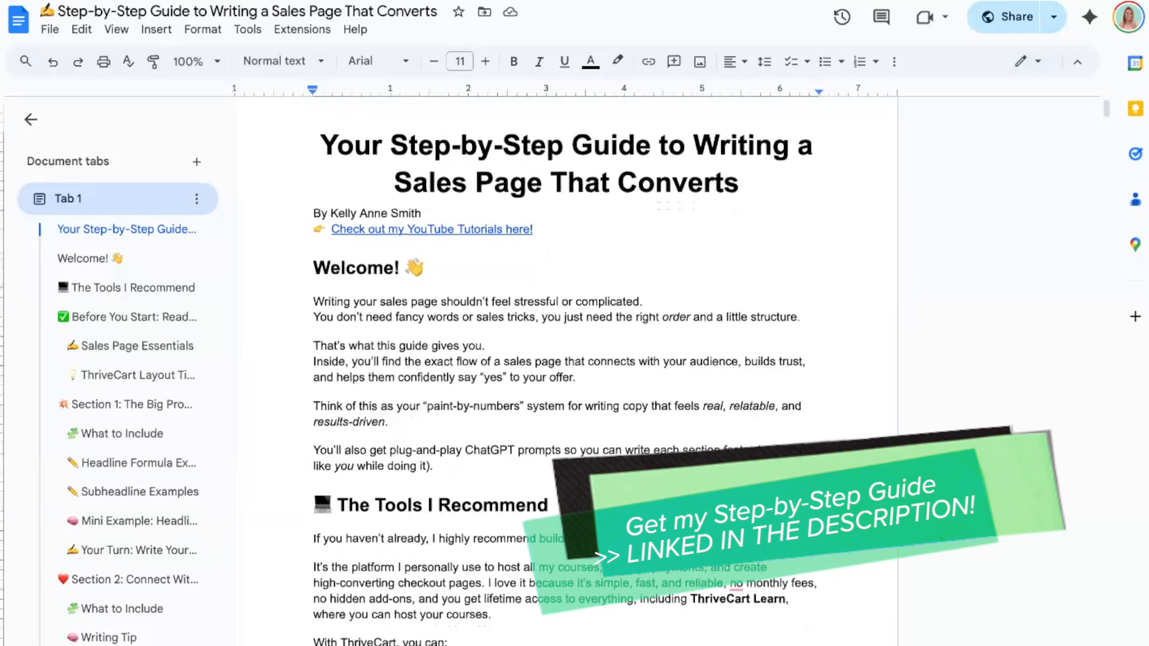
Switch to Google Docs and skim the sales page writing guide from the welcome through its first sections to Section 4
{"action": "scroll", "coordinate": [566, 371], "scroll_direction": "down", "scroll_amount": 8}
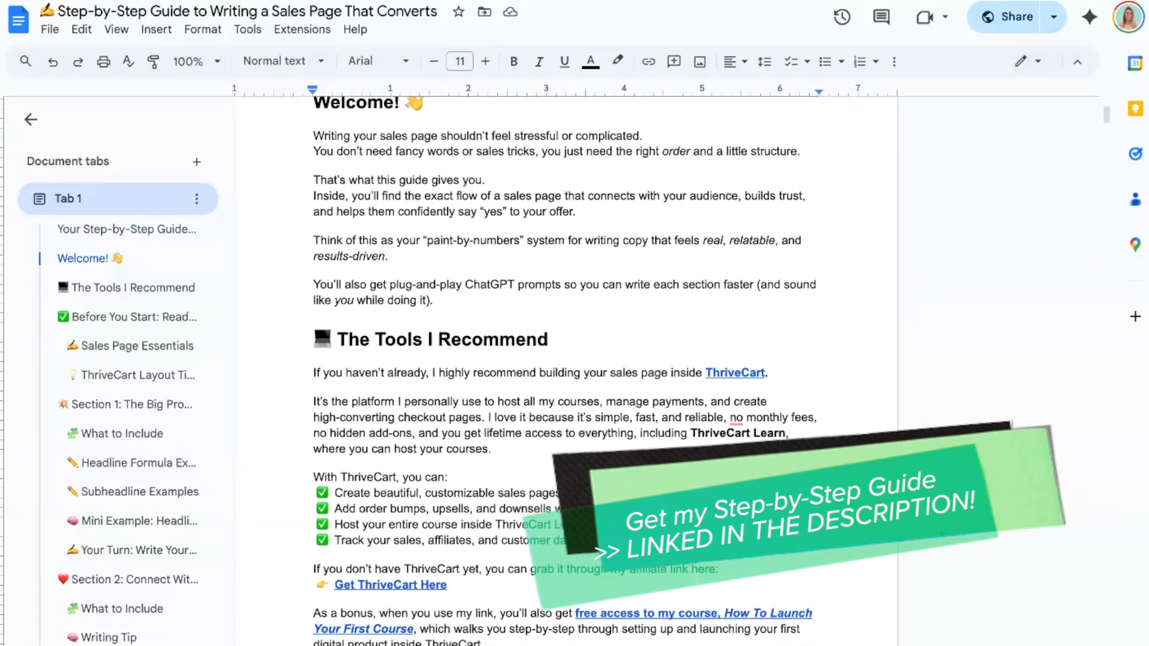
{"action": "scroll", "coordinate": [566, 371], "scroll_direction": "down", "scroll_amount": 10}
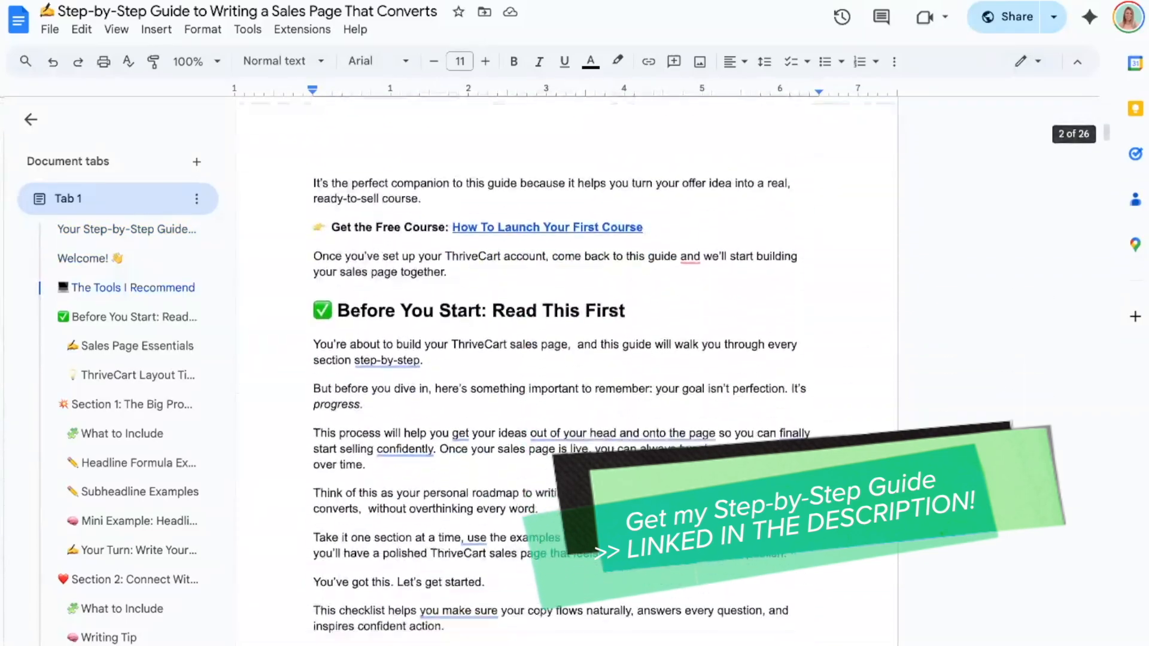
{"action": "scroll", "coordinate": [566, 371], "scroll_direction": "down", "scroll_amount": 7}
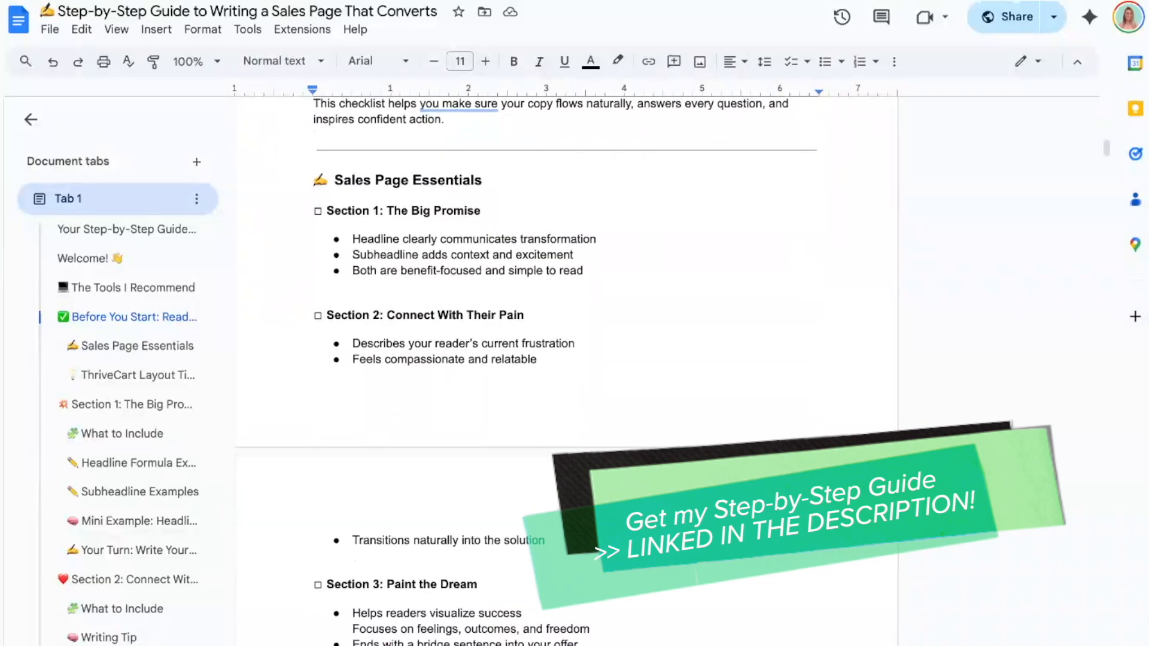
{"action": "scroll", "coordinate": [335, 364], "scroll_direction": "down", "scroll_amount": 20}
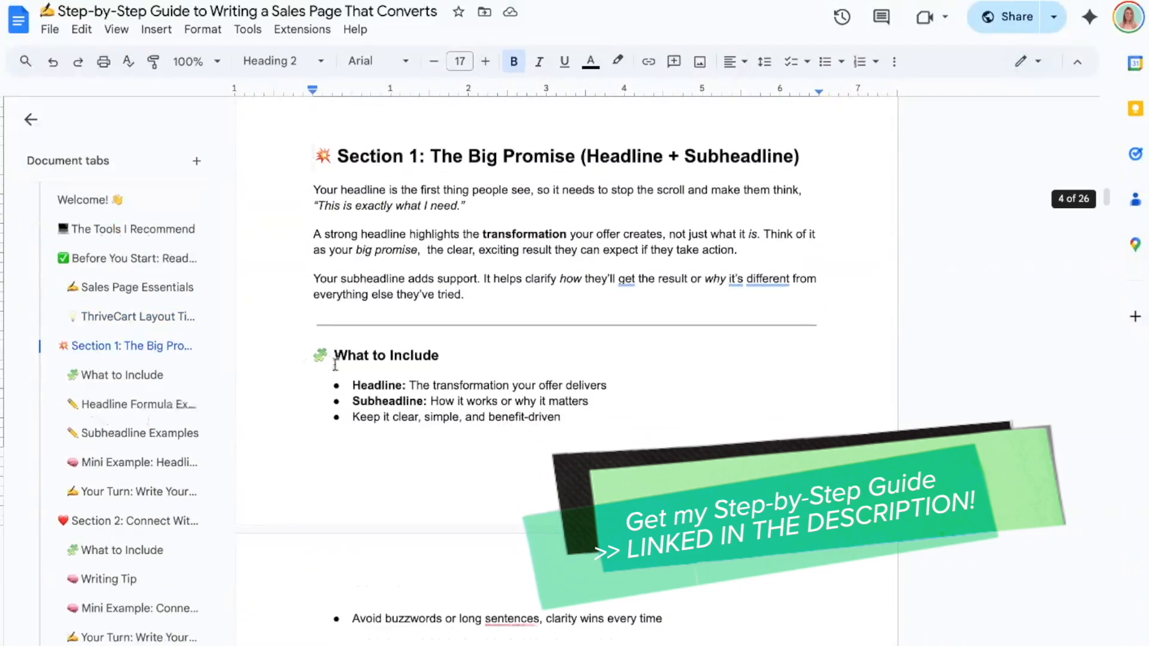
{"action": "scroll", "coordinate": [335, 364], "scroll_direction": "down", "scroll_amount": 6}
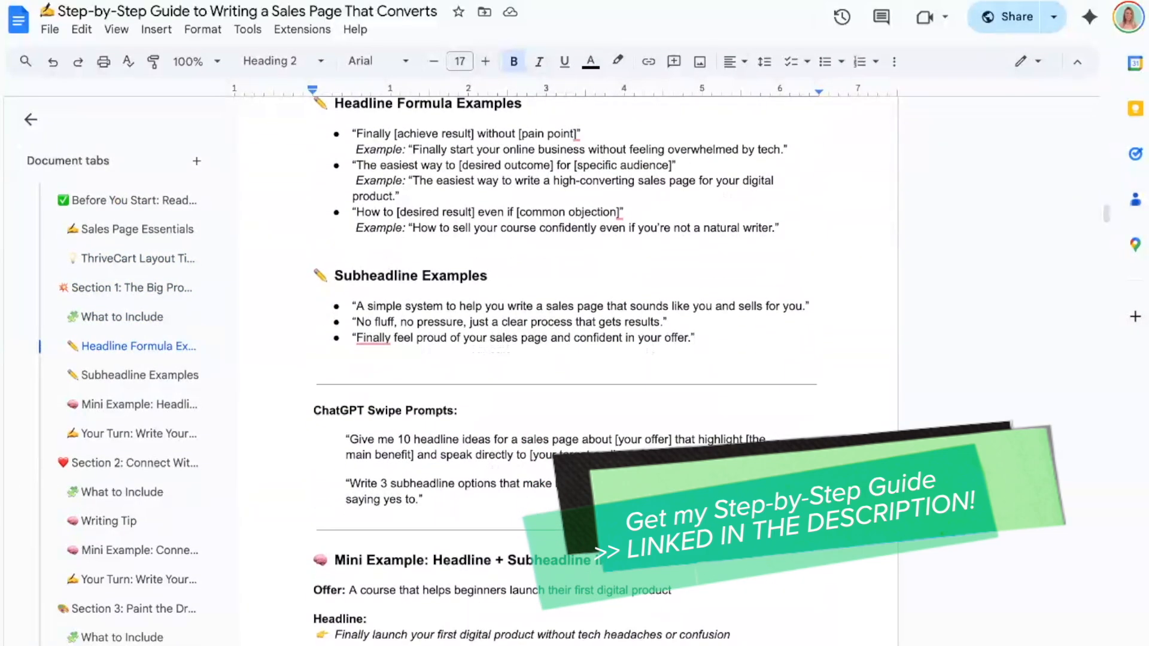
{"action": "left_click", "coordinate": [134, 463]}
{"action": "scroll", "coordinate": [308, 388], "scroll_direction": "down", "scroll_amount": 3}
{"action": "scroll", "coordinate": [309, 387], "scroll_direction": "down", "scroll_amount": 6}
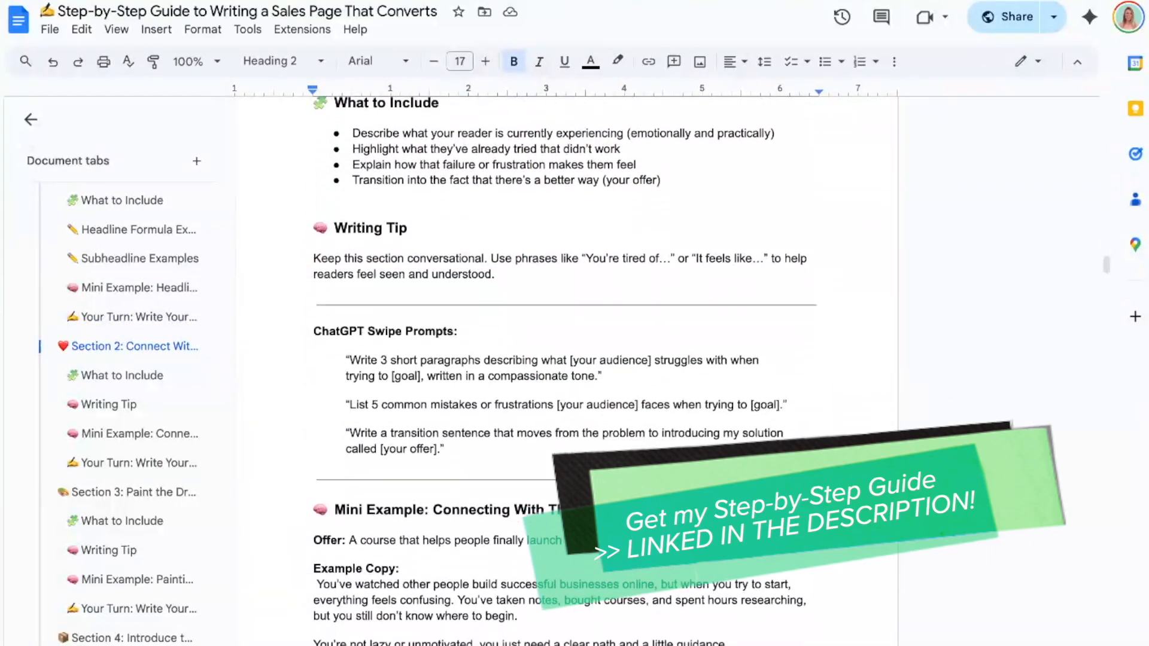
{"action": "scroll", "coordinate": [309, 387], "scroll_direction": "down", "scroll_amount": 3}
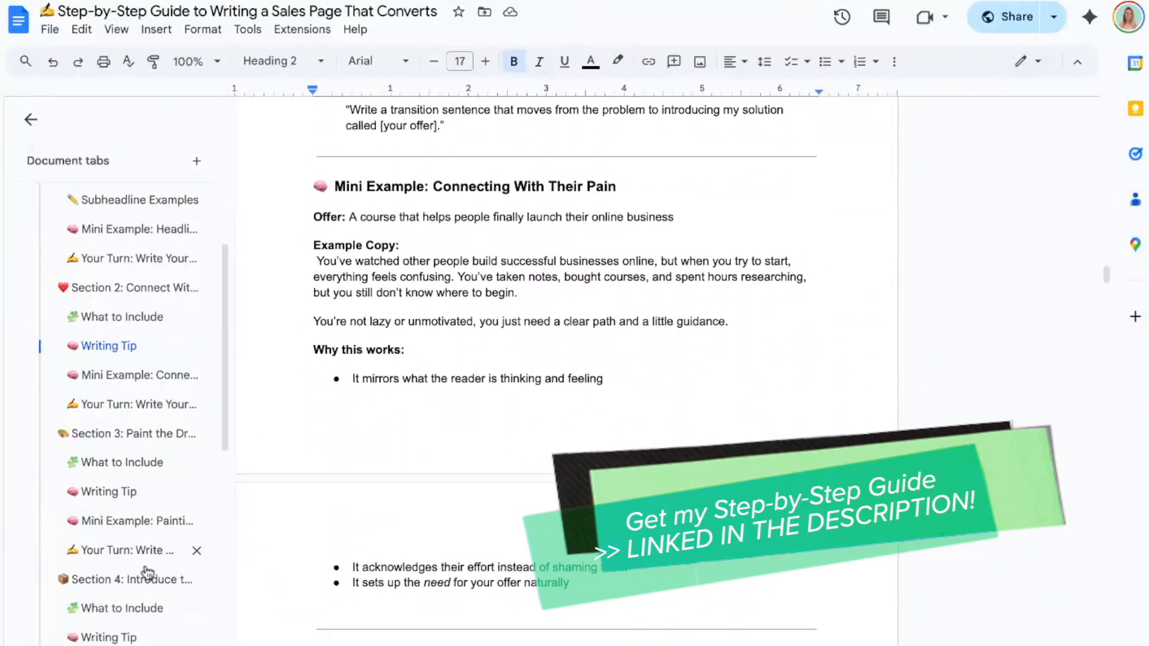
{"action": "left_click", "coordinate": [138, 583]}
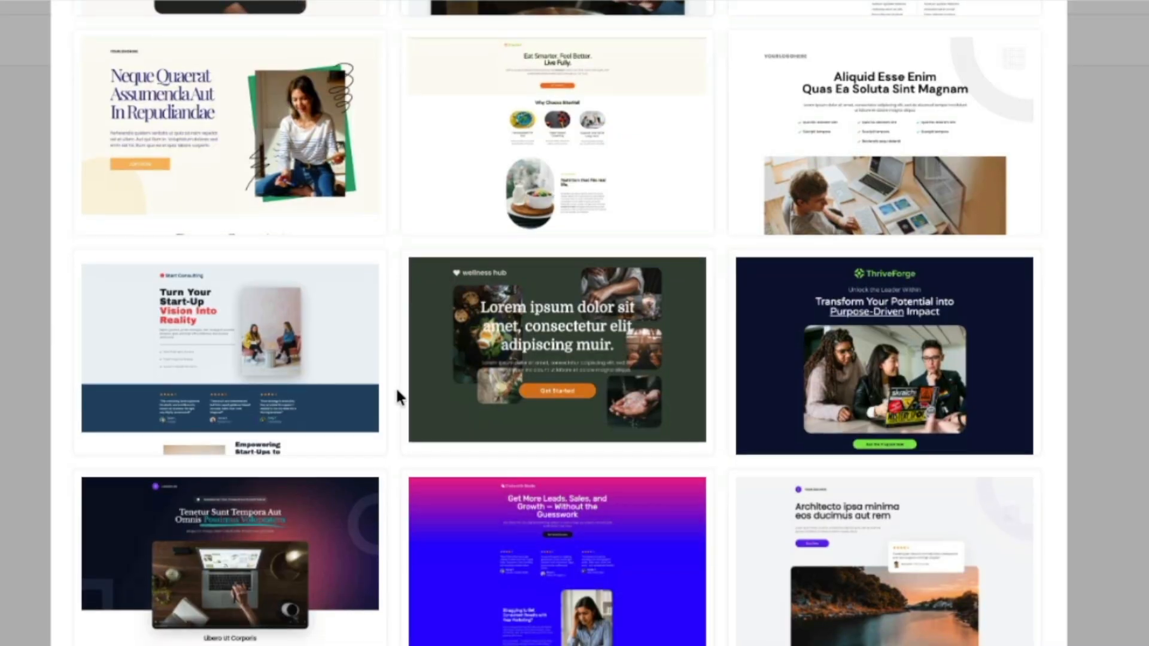
Return to ThriveCart and browse the gallery's full design list and its Checkouts, Modal, Embeddable, Lead capture Forms and My templates categories
{"action": "scroll", "coordinate": [397, 387], "scroll_direction": "down", "scroll_amount": 10}
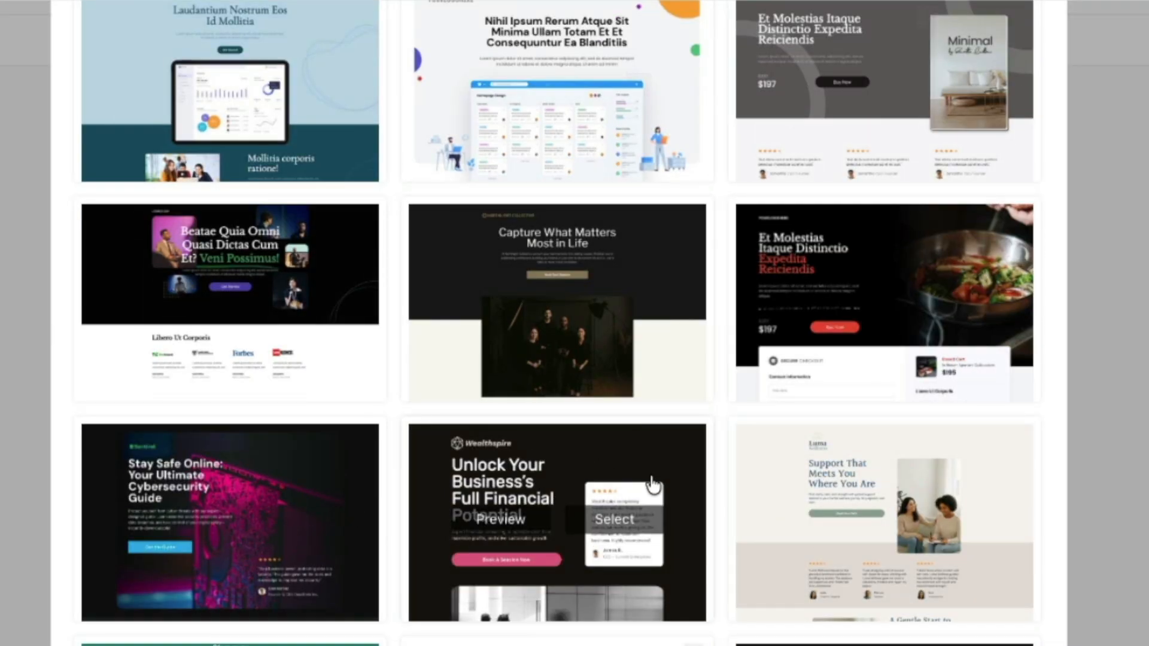
{"action": "scroll", "coordinate": [645, 510], "scroll_direction": "up", "scroll_amount": 10}
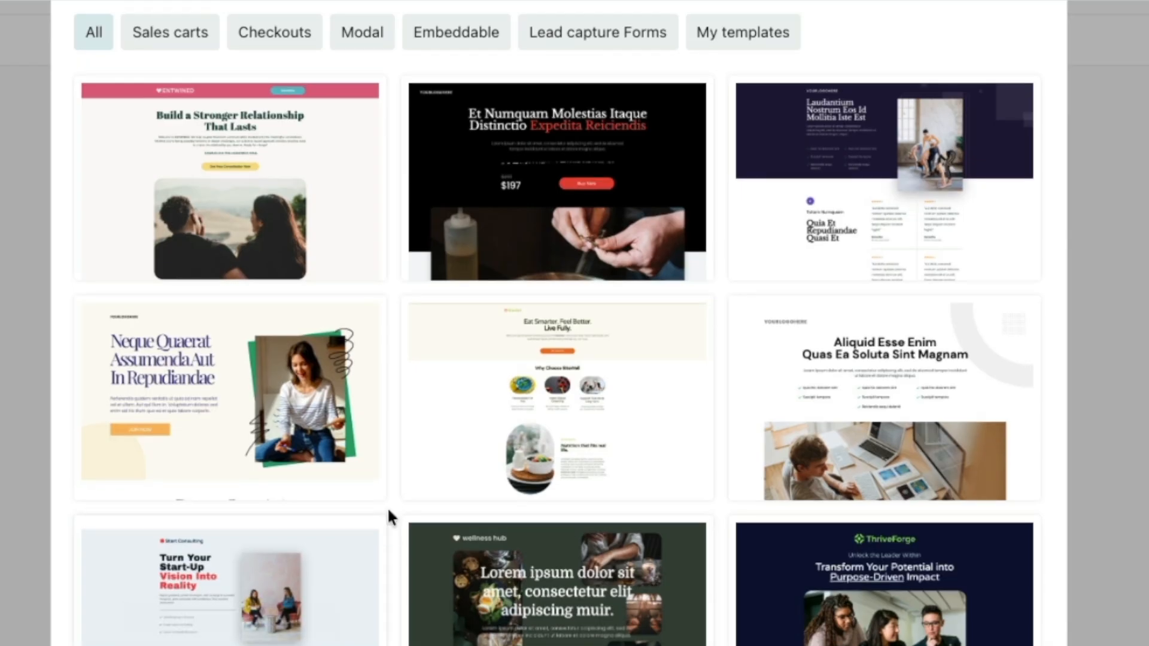
{"action": "scroll", "coordinate": [382, 504], "scroll_direction": "up", "scroll_amount": 3}
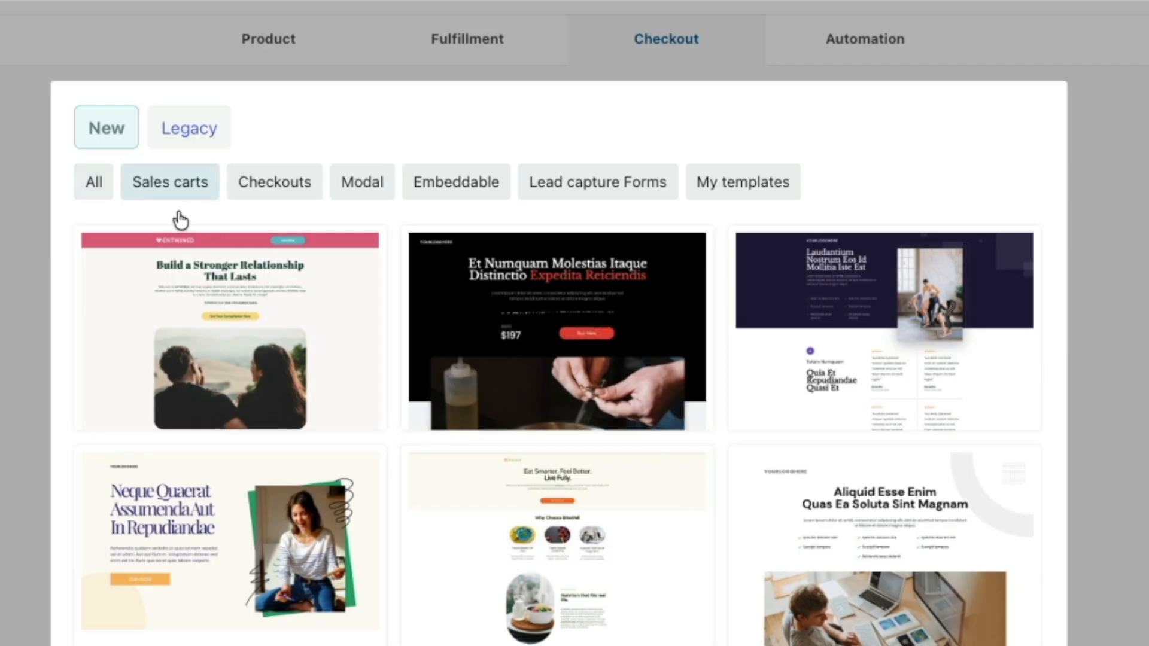
{"action": "left_click", "coordinate": [275, 181]}
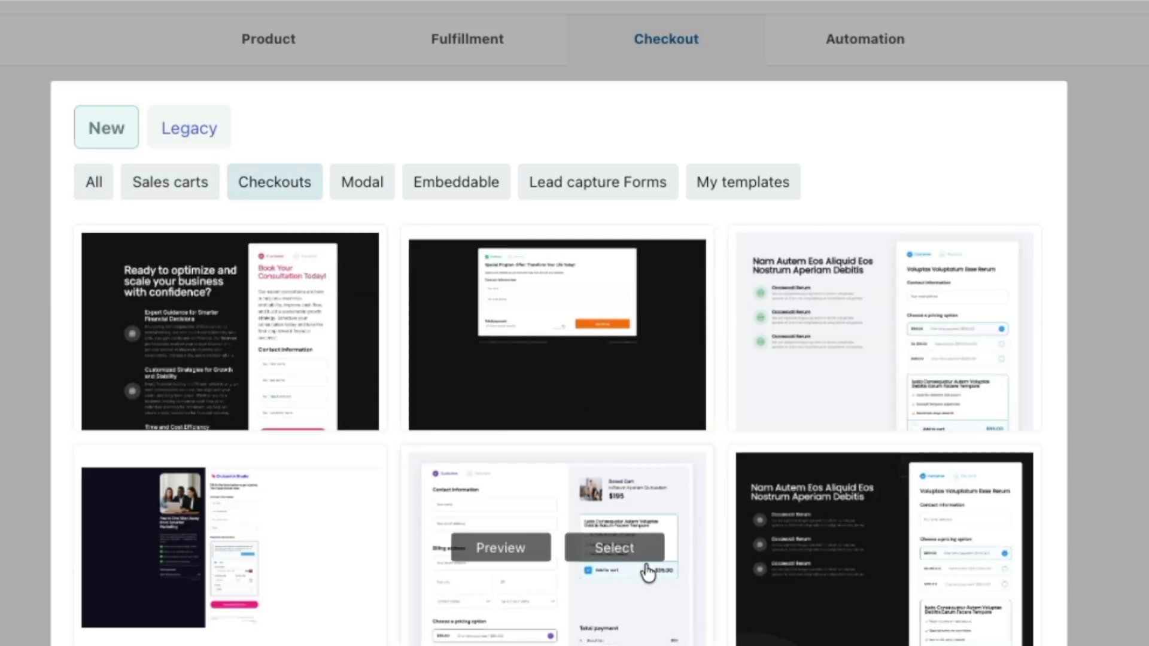
{"action": "left_click", "coordinate": [366, 182]}
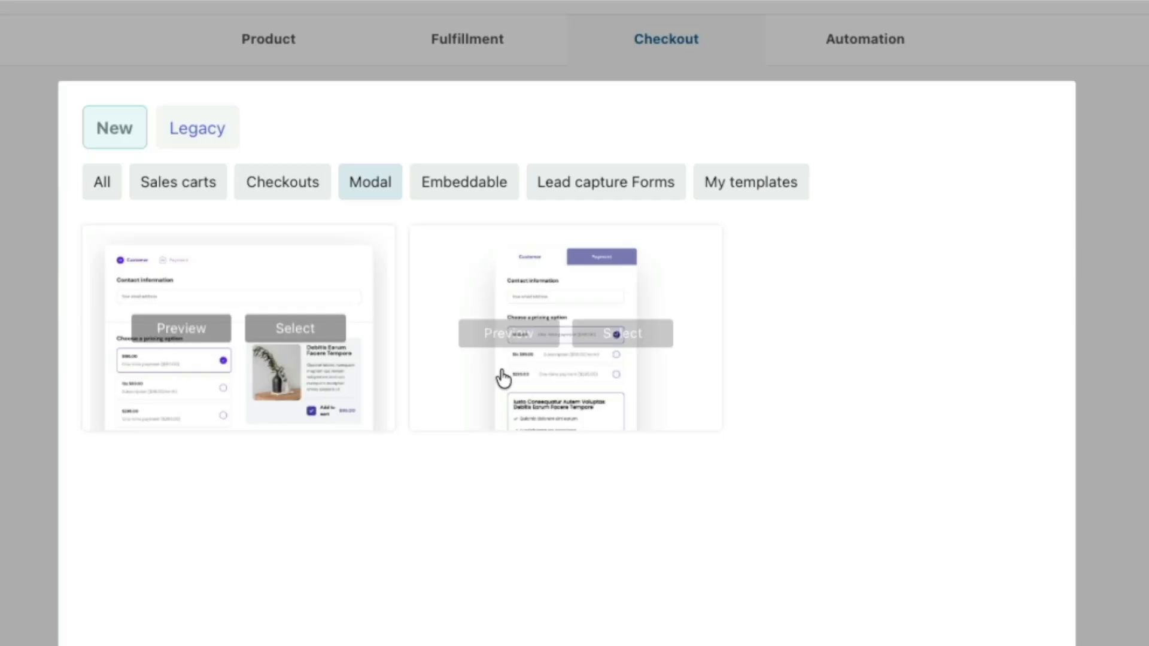
{"action": "left_click", "coordinate": [470, 183]}
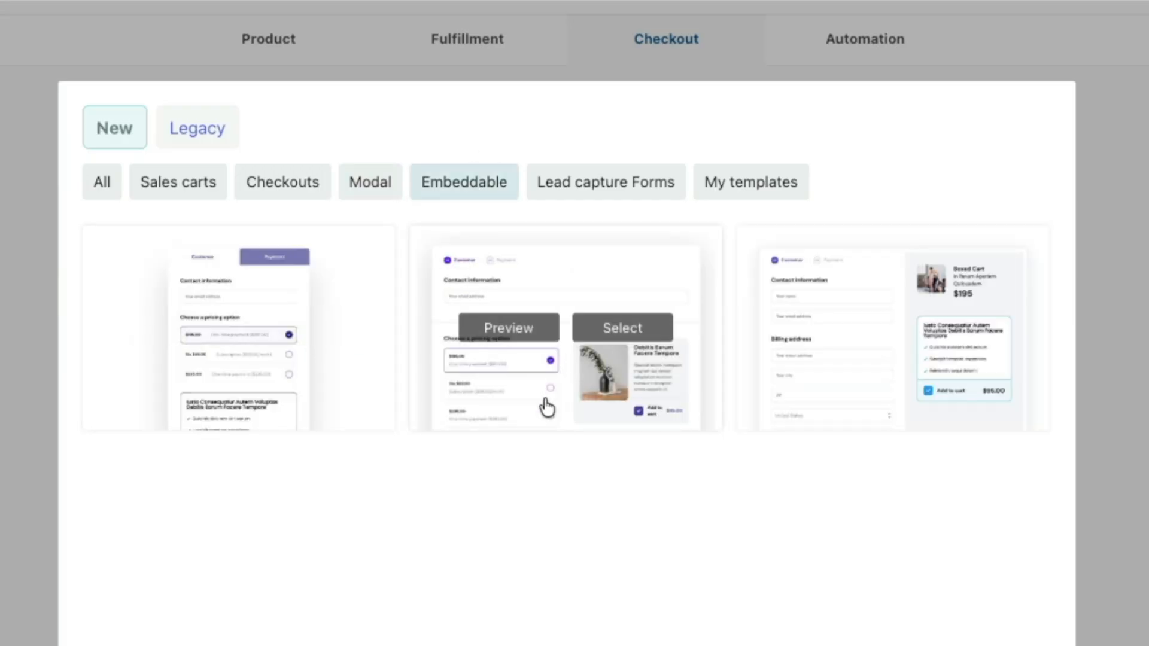
{"action": "left_click", "coordinate": [566, 190]}
{"action": "left_click", "coordinate": [767, 193]}
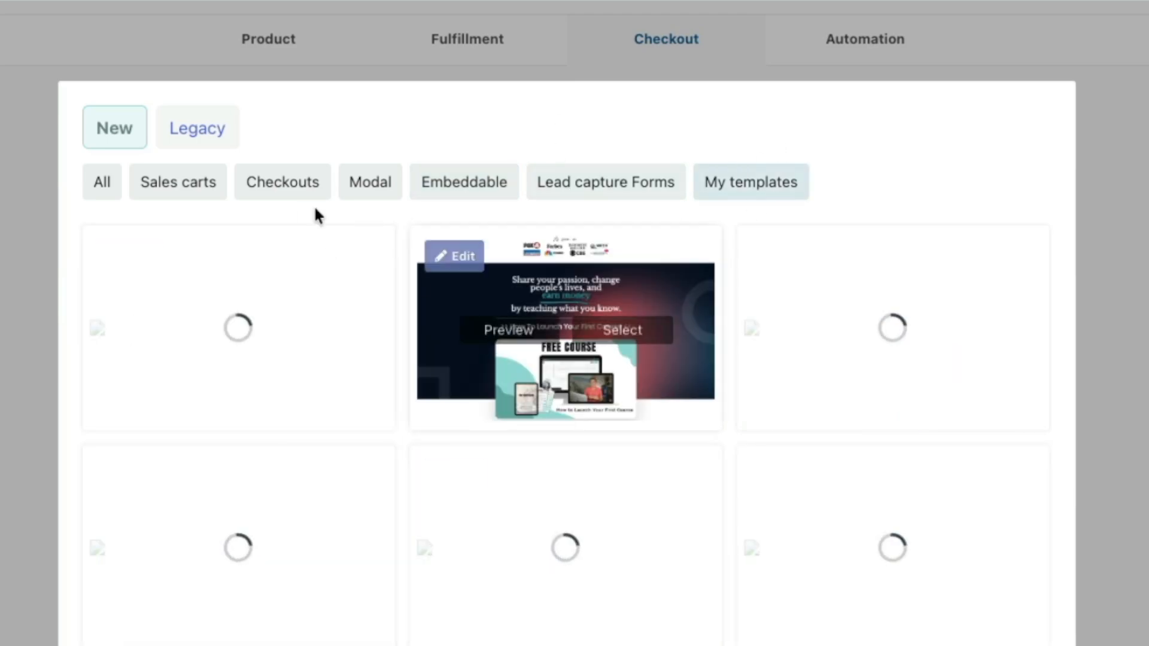
Preview the "Build a Stronger Relationship That Lasts" template from the Sales carts category
{"action": "left_click", "coordinate": [191, 190]}
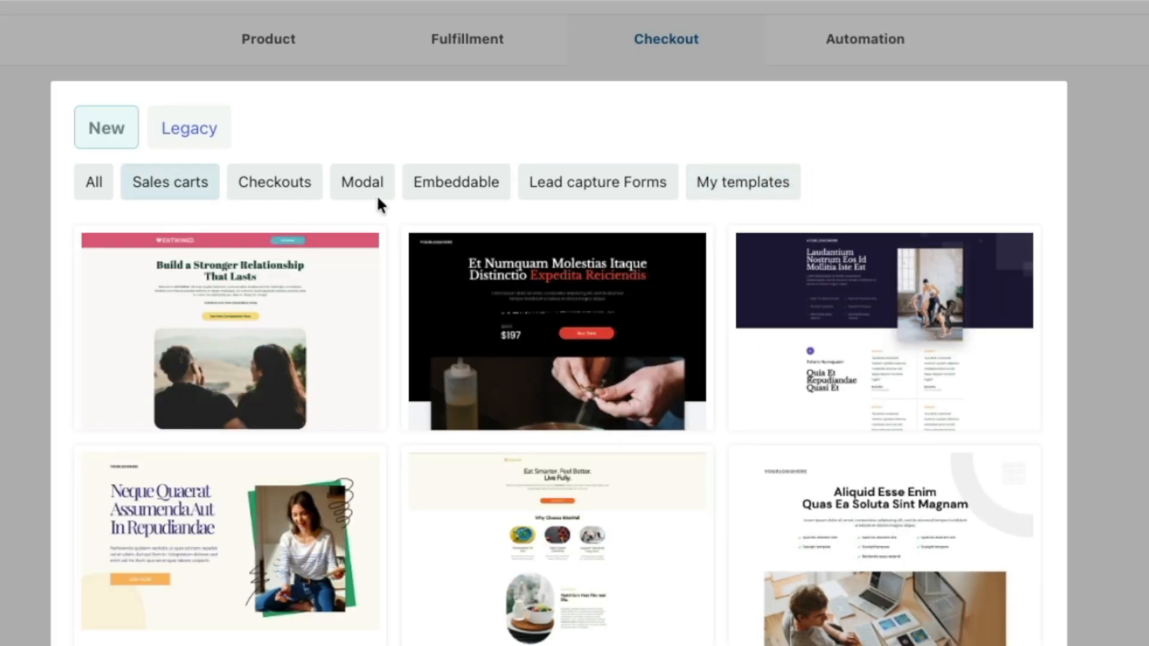
{"action": "left_click", "coordinate": [173, 333]}
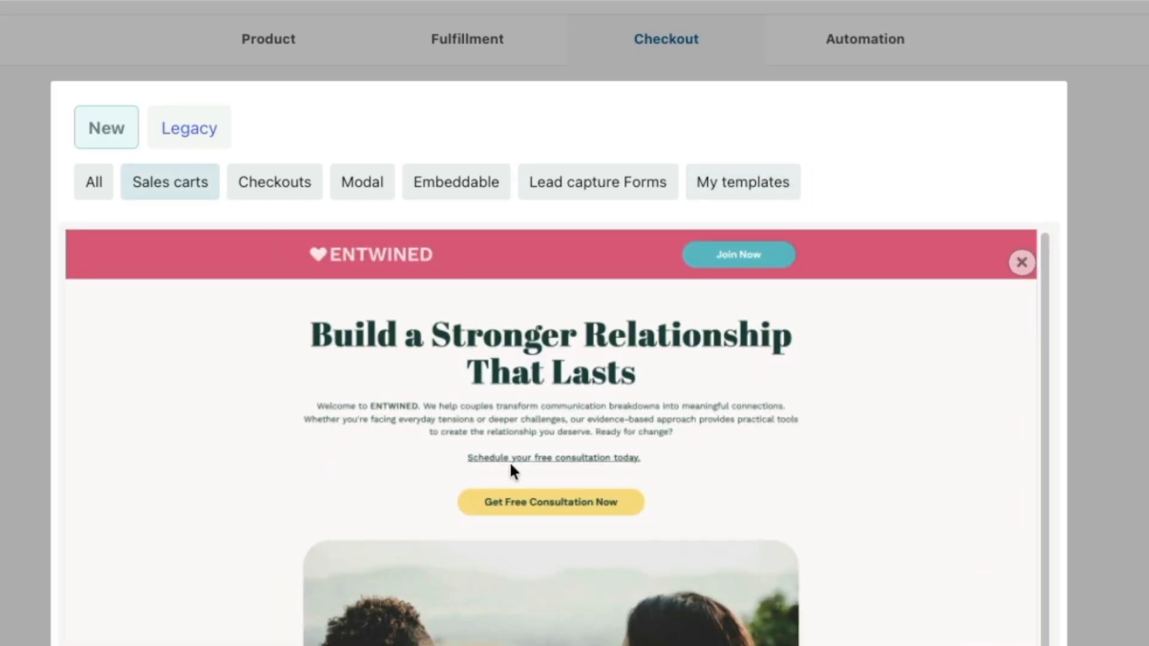
Look through the rest of the Entwined sales cart template and close its preview
{"action": "scroll", "coordinate": [509, 465], "scroll_direction": "down", "scroll_amount": 15}
{"action": "scroll", "coordinate": [512, 466], "scroll_direction": "up", "scroll_amount": 15}
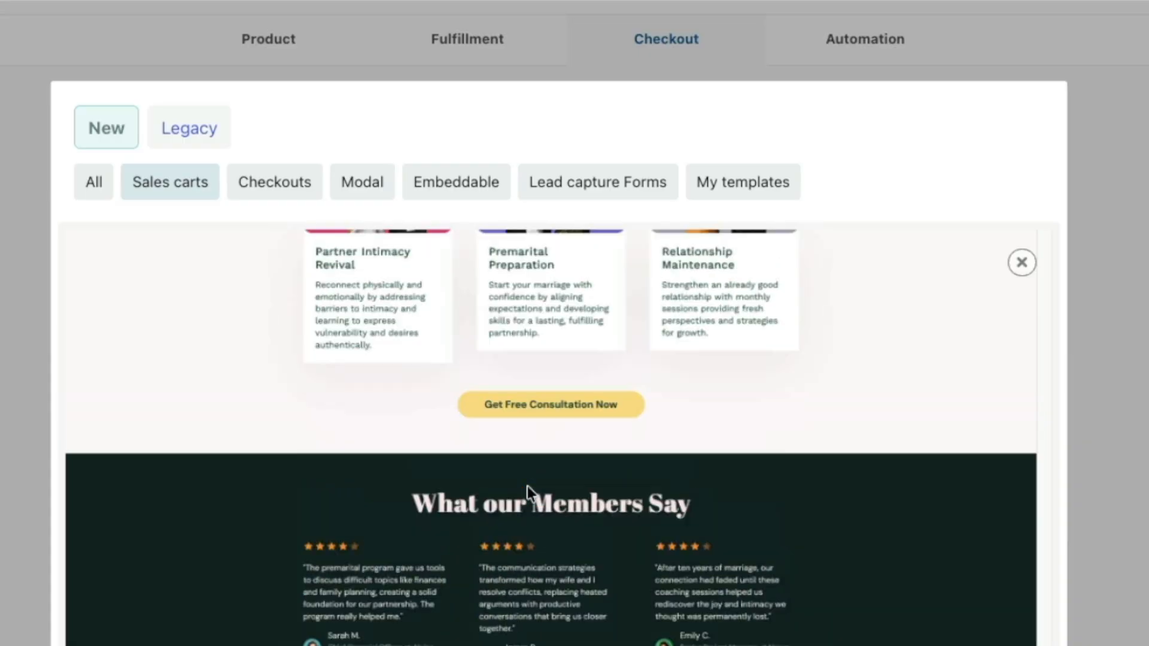
{"action": "left_click", "coordinate": [1022, 263]}
Preview the ThriveForge "Purpose-Driven Impact" template from its hero area to the "Flexible Learning, Real Results" section, and close the preview
{"action": "scroll", "coordinate": [764, 479], "scroll_direction": "down", "scroll_amount": 5}
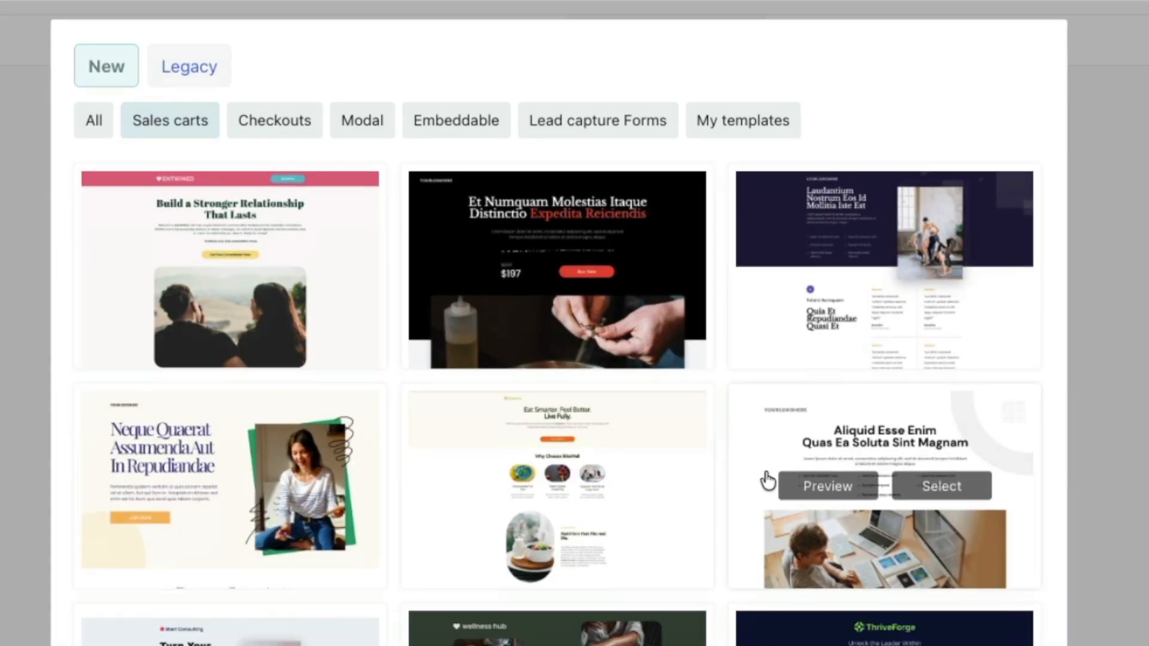
{"action": "left_click", "coordinate": [857, 420]}
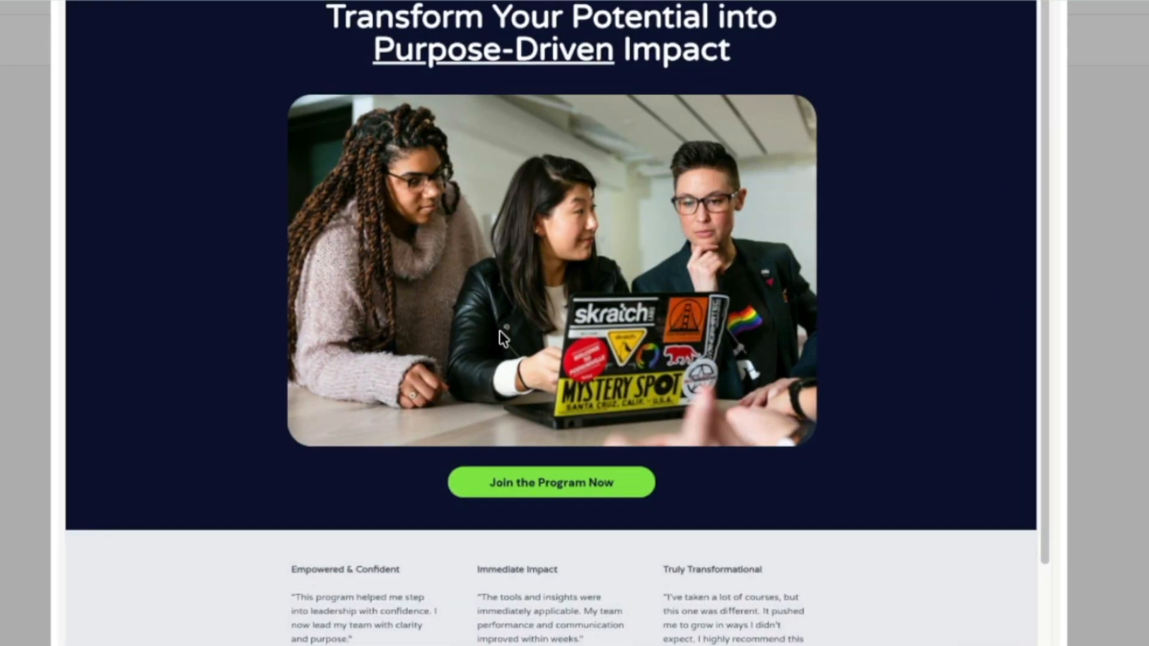
{"action": "scroll", "coordinate": [367, 400], "scroll_direction": "down", "scroll_amount": 3}
{"action": "scroll", "coordinate": [465, 525], "scroll_direction": "down", "scroll_amount": 14}
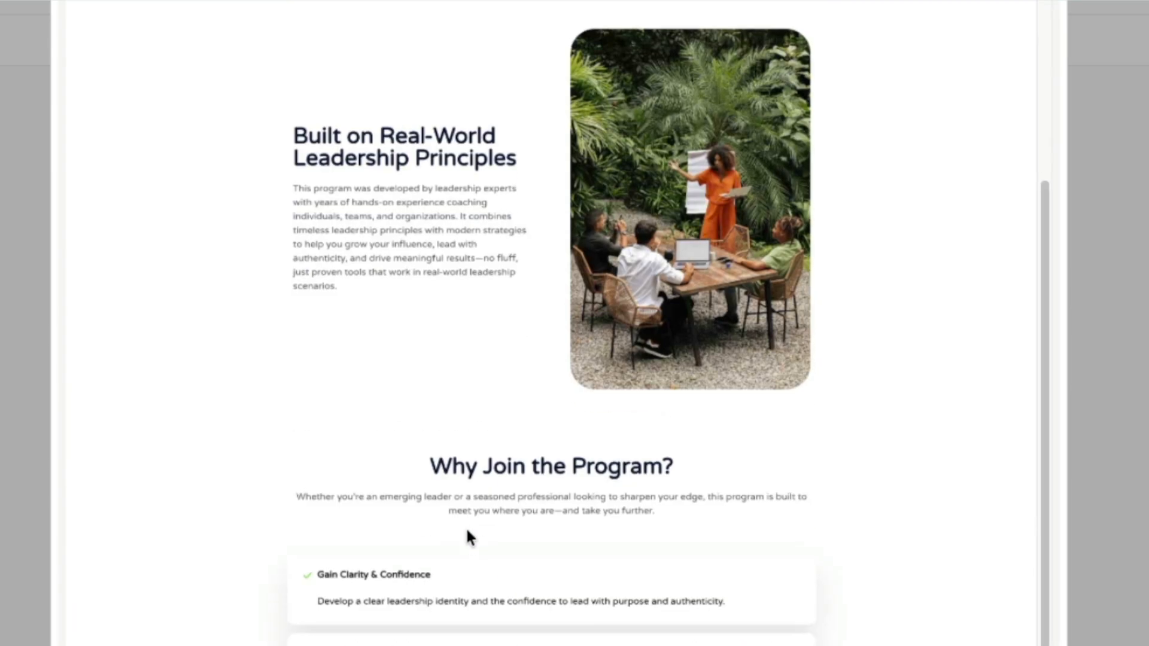
{"action": "scroll", "coordinate": [439, 395], "scroll_direction": "down", "scroll_amount": 20}
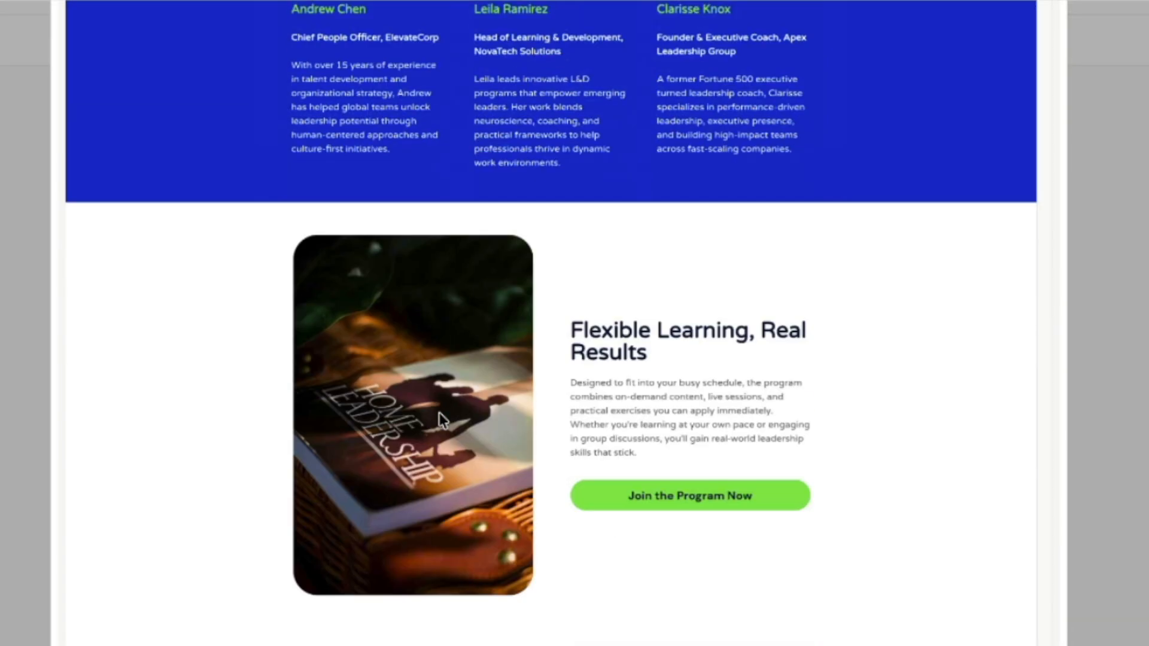
{"action": "scroll", "coordinate": [446, 405], "scroll_direction": "up", "scroll_amount": 20}
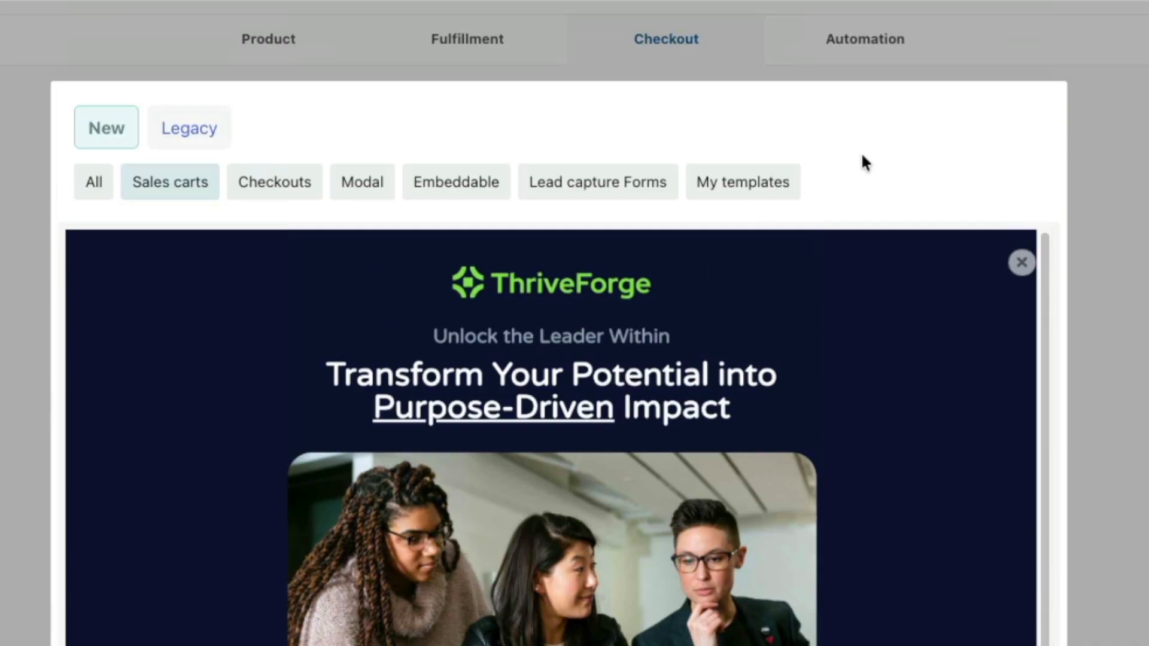
{"action": "left_click", "coordinate": [1023, 264]}
Apply the ThriveForge sales cart template and look through its cart page down to the "Why Join the Program?" section
{"action": "mouse_move", "coordinate": [946, 594]}
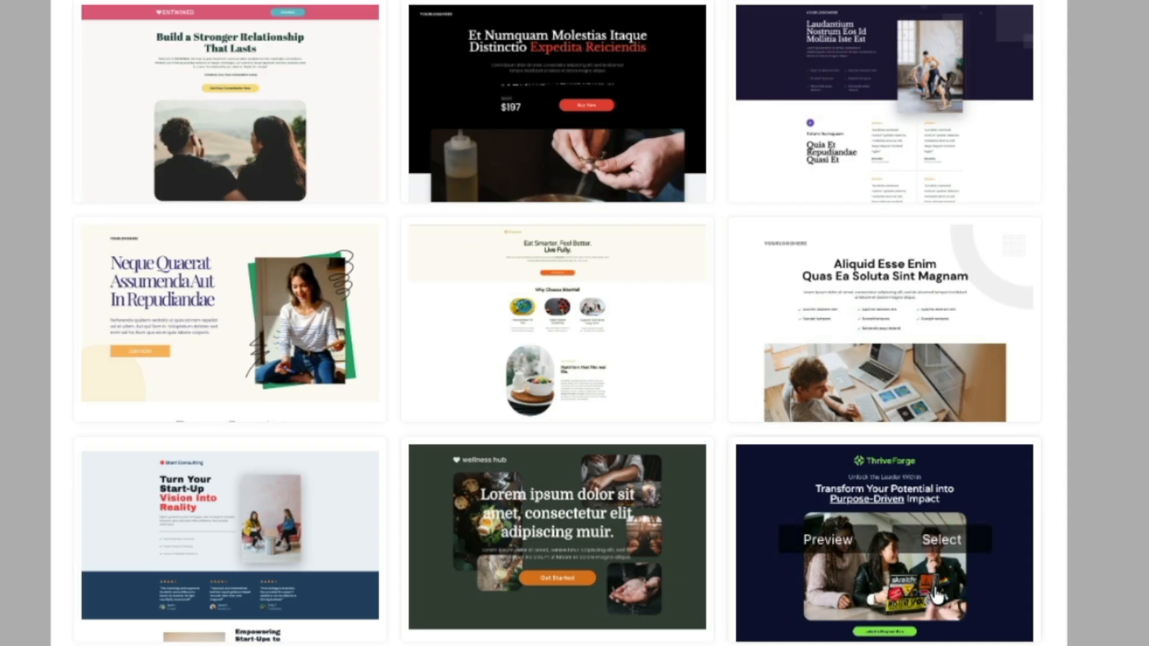
{"action": "left_click", "coordinate": [942, 544]}
{"action": "scroll", "coordinate": [321, 318], "scroll_direction": "down", "scroll_amount": 10}
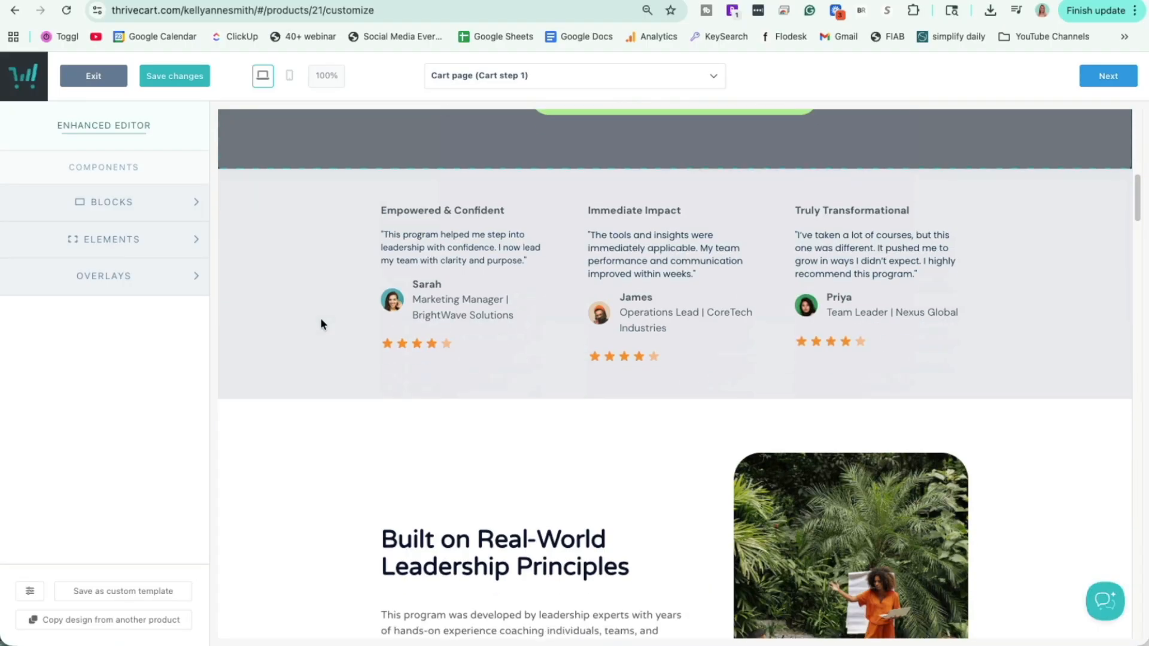
{"action": "scroll", "coordinate": [321, 324], "scroll_direction": "down", "scroll_amount": 12}
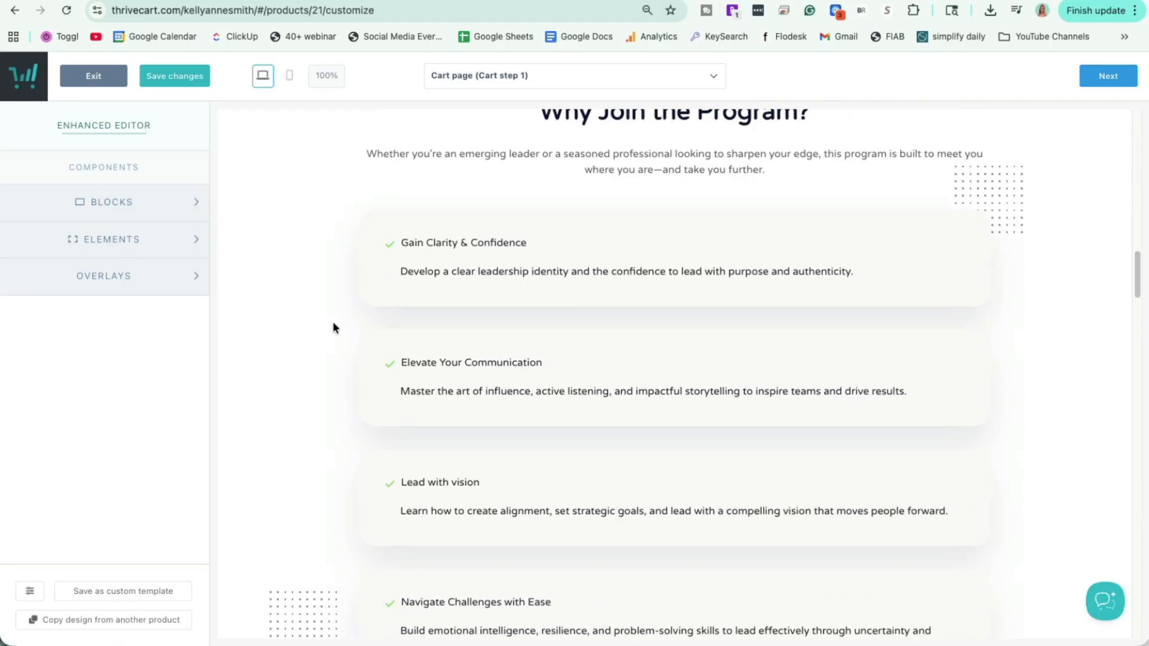
{"action": "left_click", "coordinate": [566, 281]}
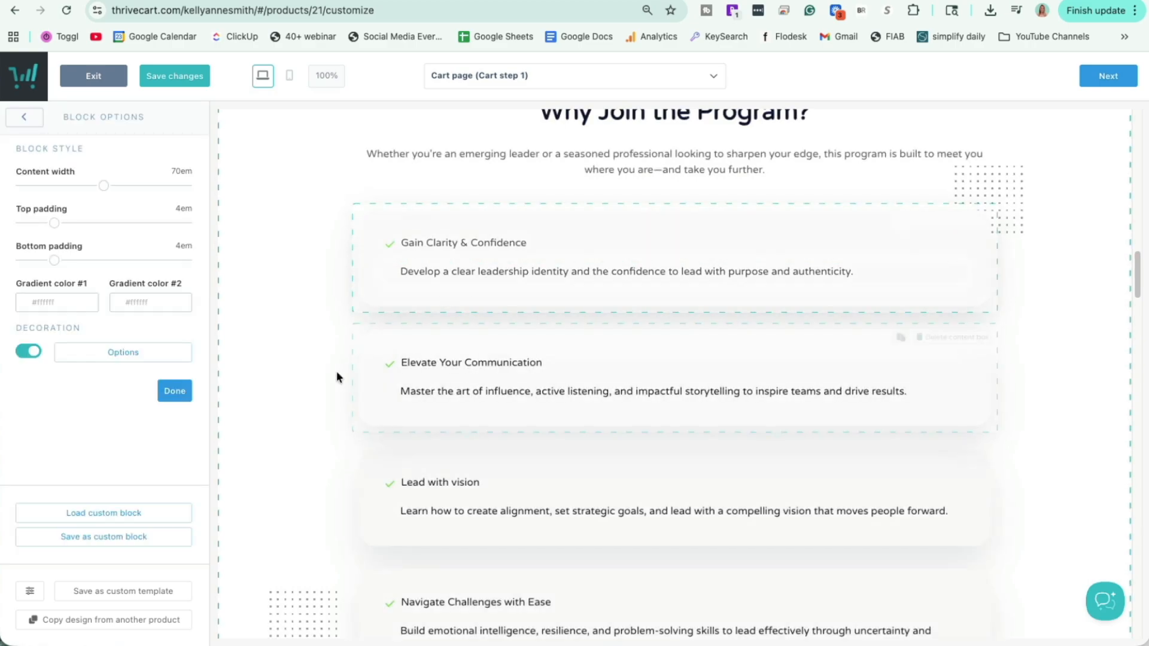
{"action": "scroll", "coordinate": [337, 371], "scroll_direction": "down", "scroll_amount": 4}
{"action": "left_click", "coordinate": [37, 124]}
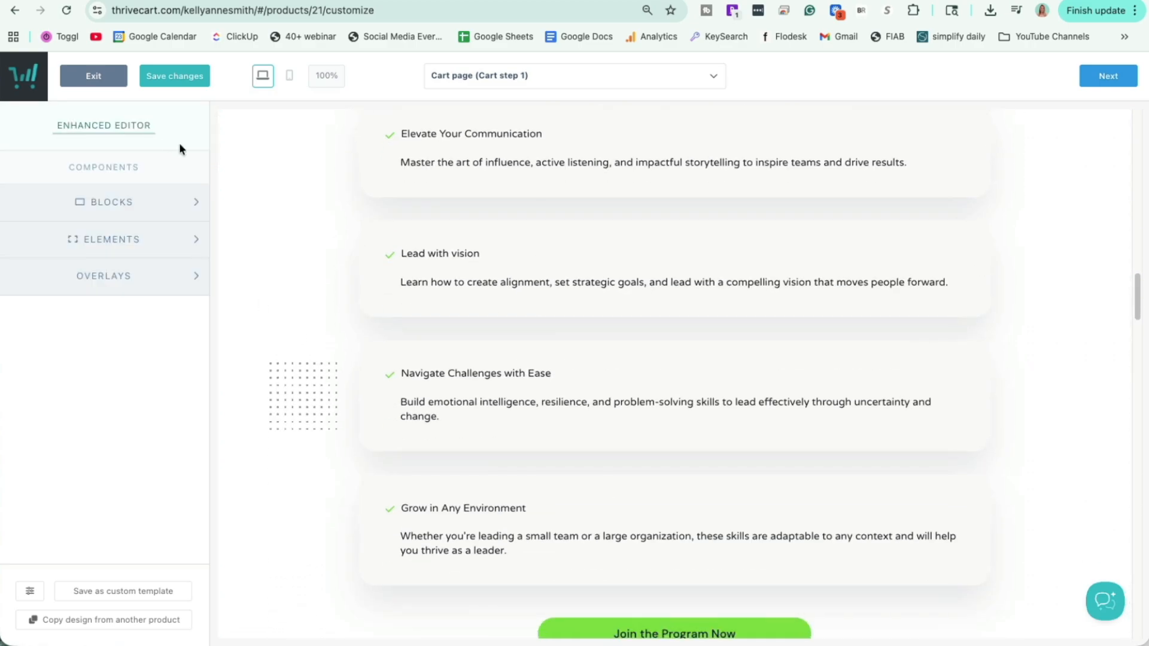
Try to add a countdown timer block to the cart page
{"action": "left_click", "coordinate": [133, 207]}
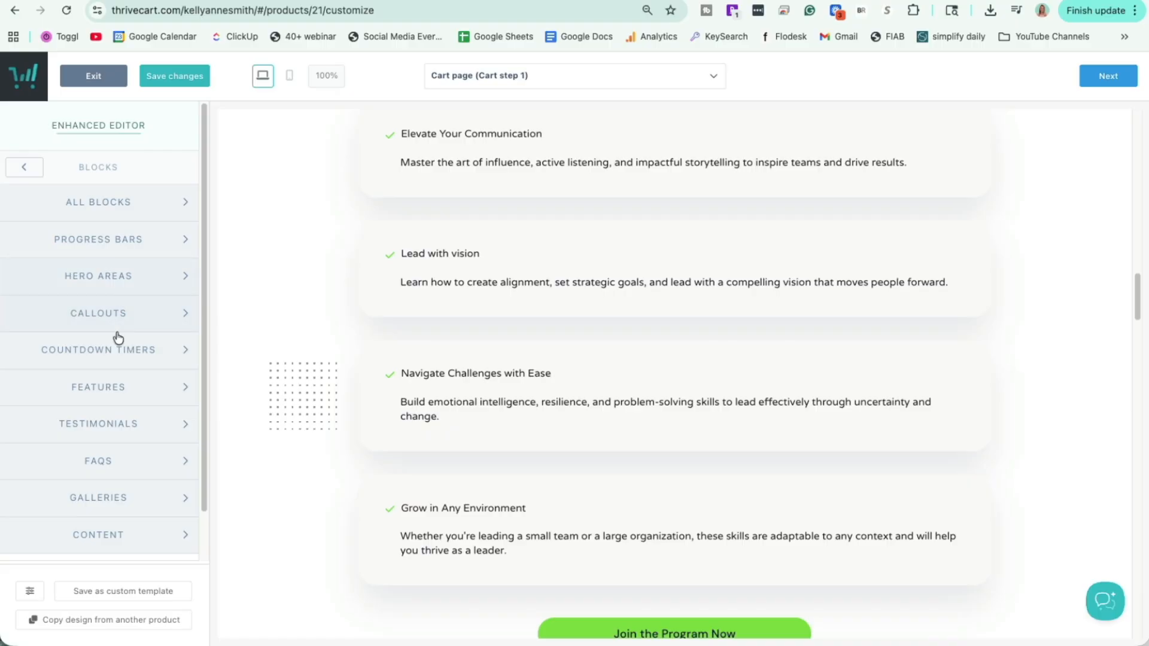
{"action": "left_click", "coordinate": [119, 350]}
{"action": "left_click_drag", "start_coordinate": [88, 216], "coordinate": [309, 221]}
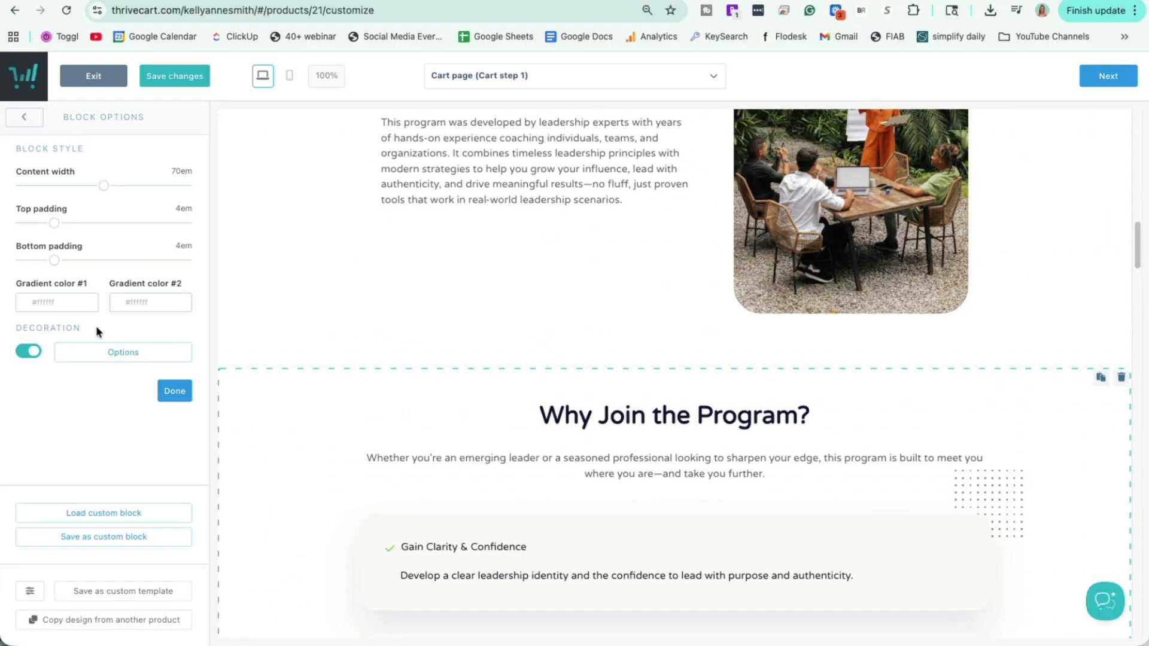
{"action": "left_click", "coordinate": [36, 117]}
{"action": "left_click", "coordinate": [114, 240]}
{"action": "left_click", "coordinate": [35, 168]}
Insert a "Last chance to buy!" countdown timer block directly above the "Why Join the Program?" section
{"action": "left_click", "coordinate": [135, 207]}
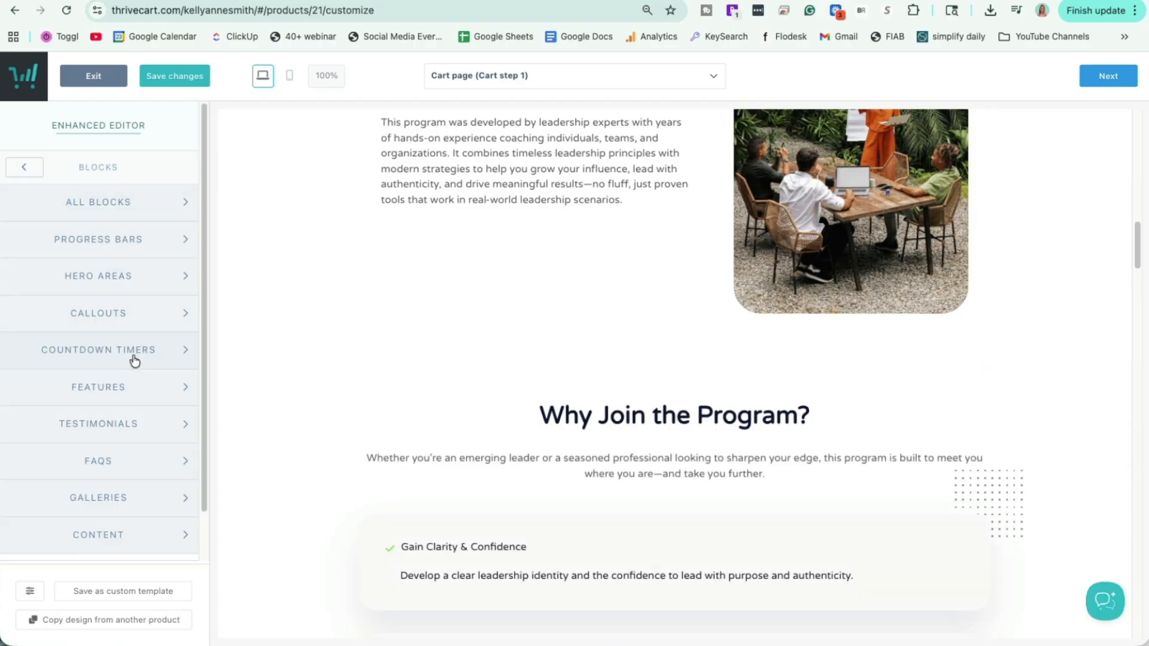
{"action": "left_click", "coordinate": [114, 356]}
{"action": "left_click_drag", "start_coordinate": [115, 223], "coordinate": [601, 413]}
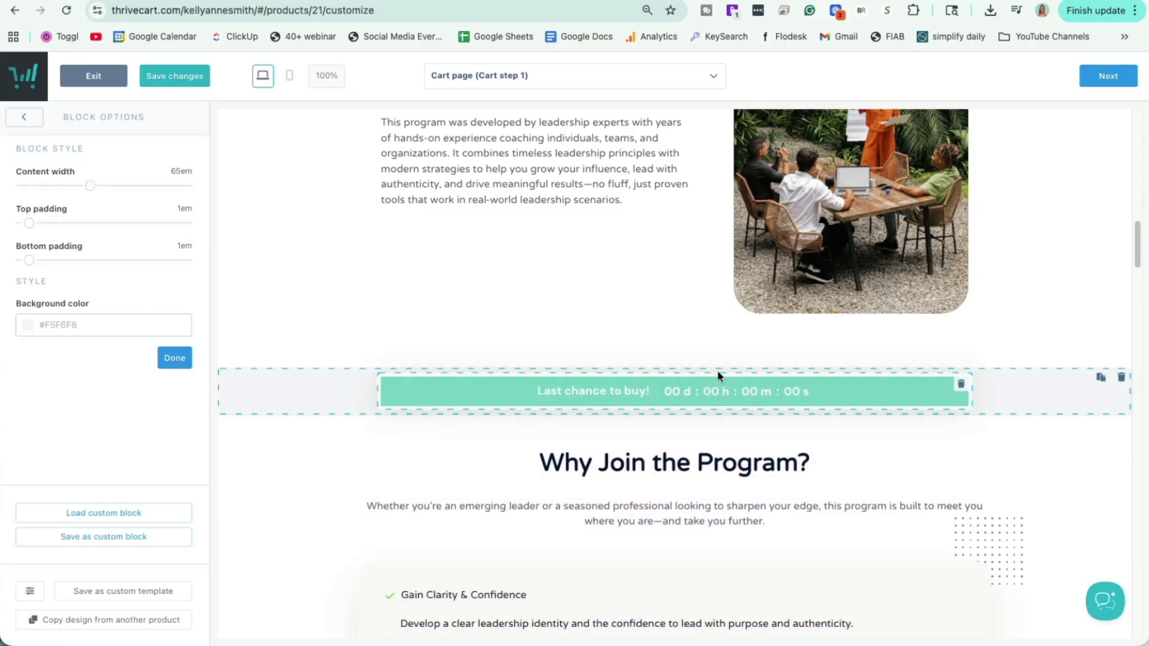
{"action": "left_click", "coordinate": [594, 372]}
{"action": "scroll", "coordinate": [72, 472], "scroll_direction": "down", "scroll_amount": 3}
{"action": "scroll", "coordinate": [36, 299], "scroll_direction": "up", "scroll_amount": 3}
{"action": "left_click", "coordinate": [24, 116]}
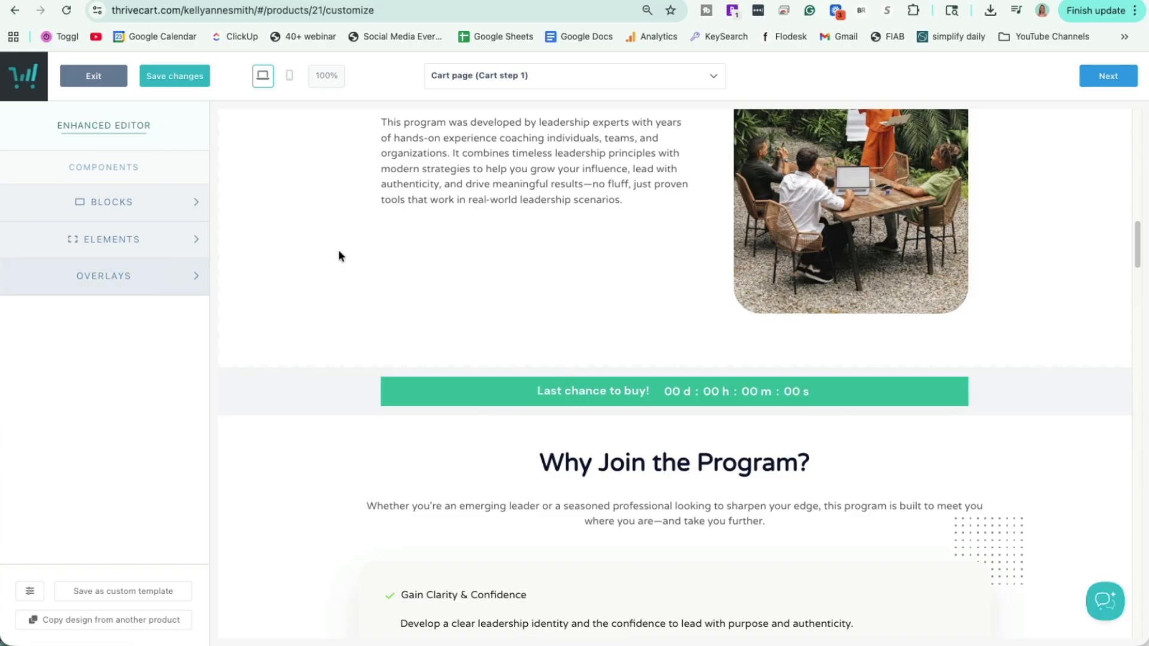
Add a text element above the three testimonial columns below the hero area, leaving its default text
{"action": "scroll", "coordinate": [447, 310], "scroll_direction": "down", "scroll_amount": 1}
{"action": "scroll", "coordinate": [448, 310], "scroll_direction": "down", "scroll_amount": 10}
{"action": "scroll", "coordinate": [448, 310], "scroll_direction": "up", "scroll_amount": 12}
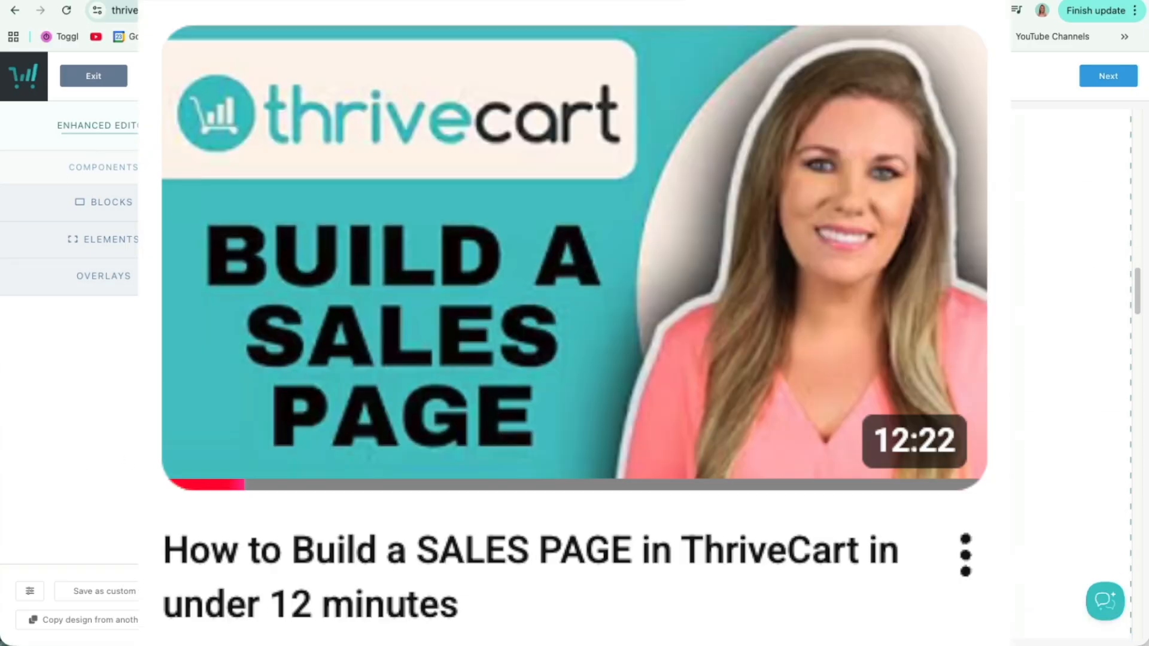
{"action": "scroll", "coordinate": [448, 310], "scroll_direction": "up", "scroll_amount": 10}
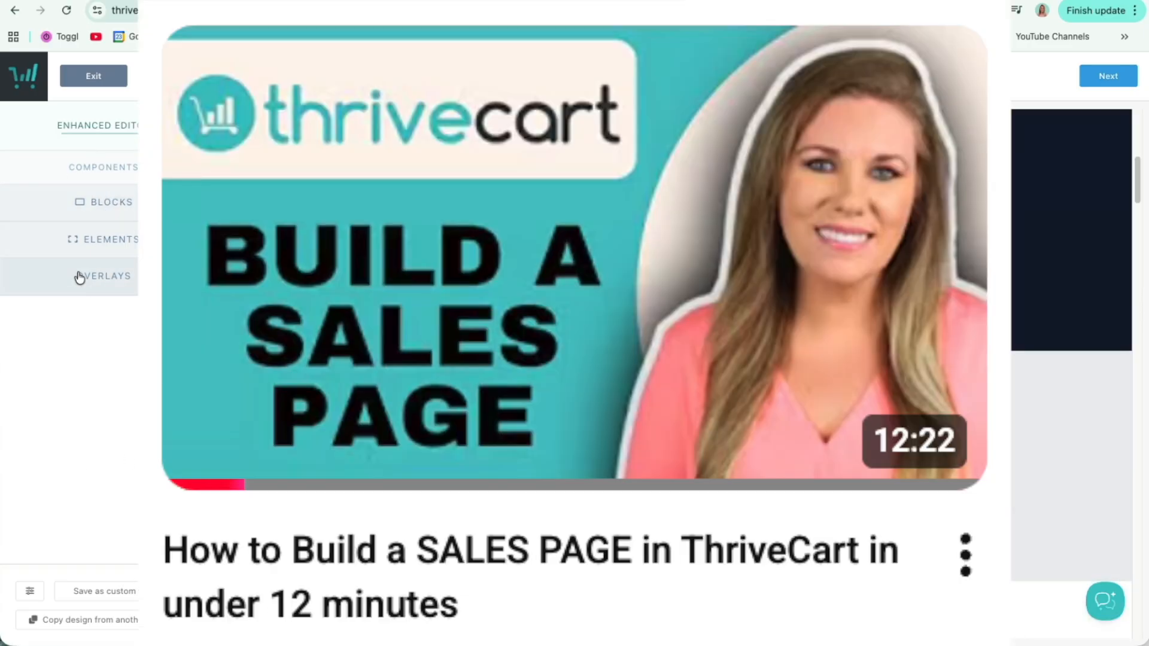
{"action": "left_click", "coordinate": [78, 235]}
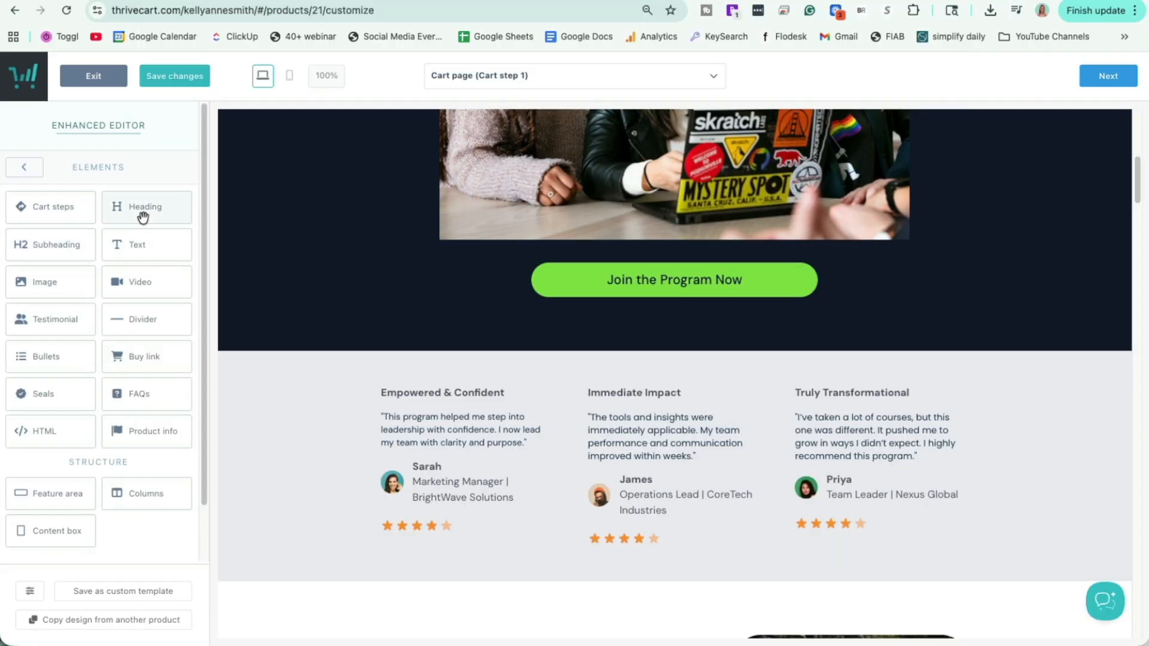
{"action": "left_click_drag", "start_coordinate": [141, 258], "coordinate": [441, 389]}
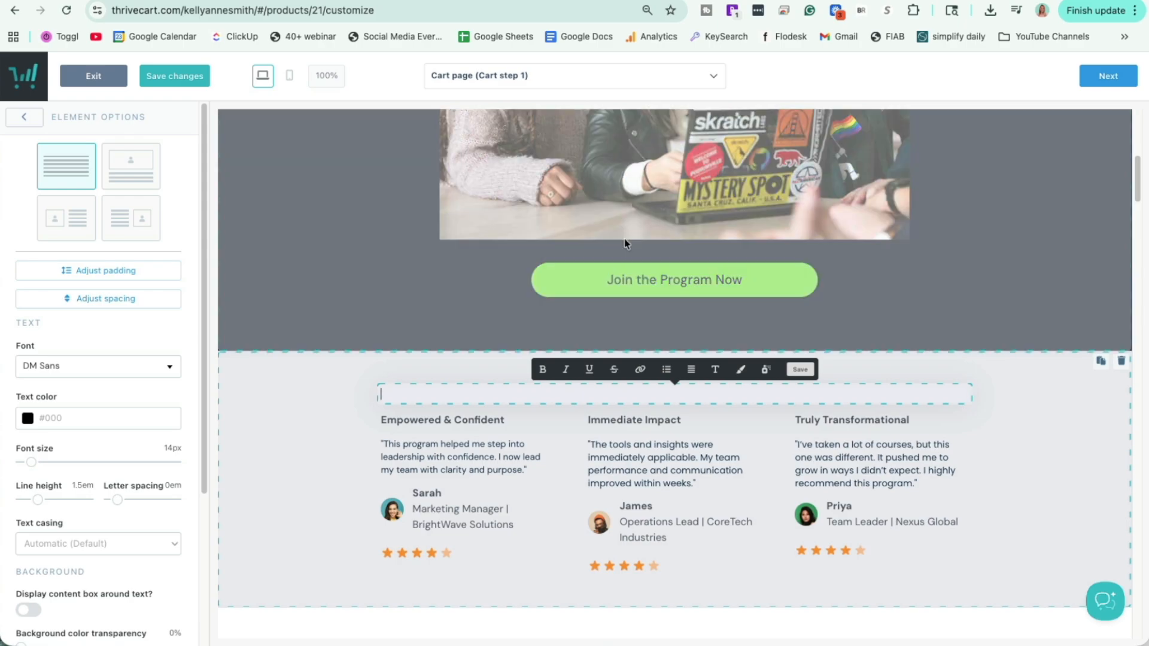
{"action": "left_click", "coordinate": [646, 191]}
Change the hero area's team photo to the layout with two side-by-side images
{"action": "scroll", "coordinate": [441, 185], "scroll_direction": "up", "scroll_amount": 8}
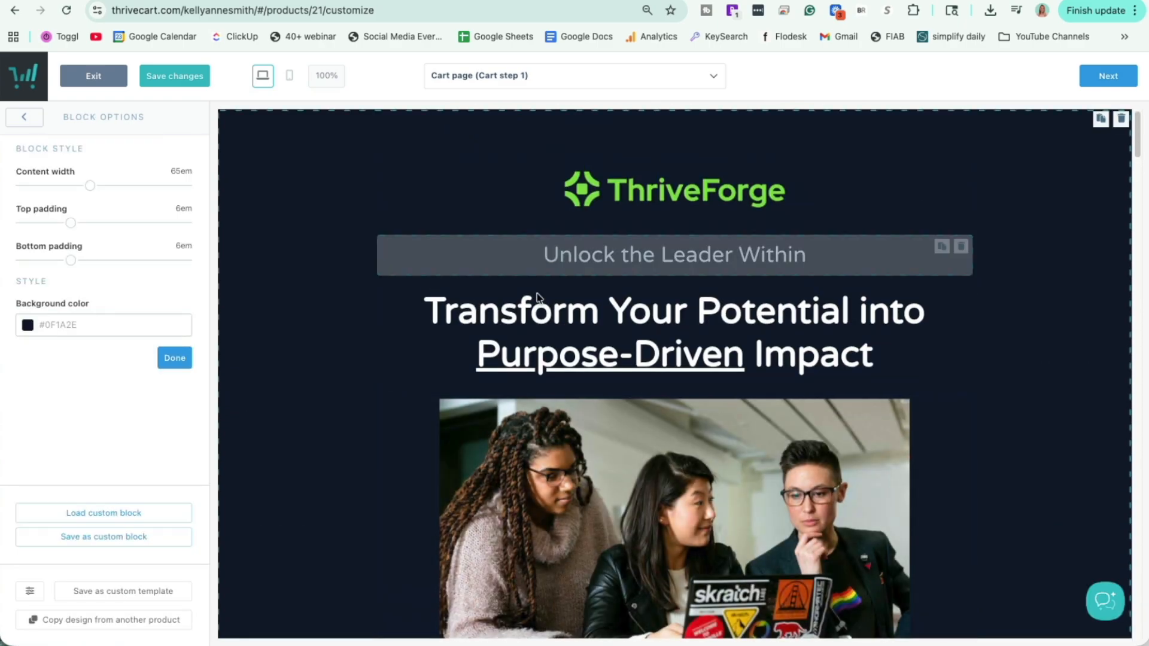
{"action": "left_click", "coordinate": [573, 415]}
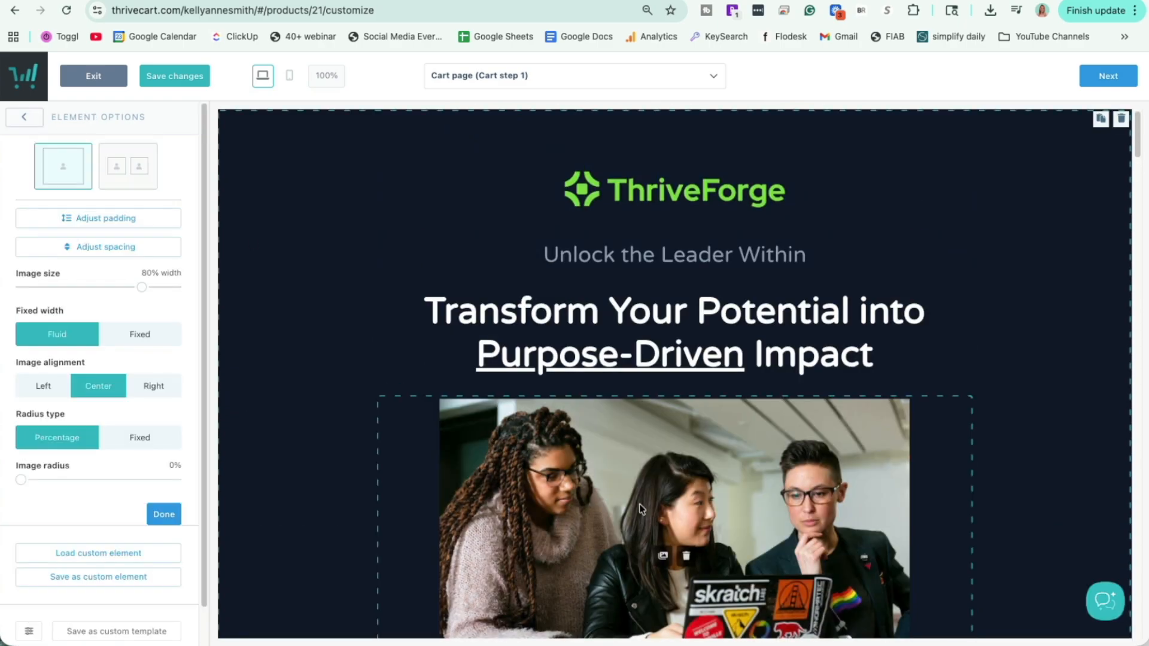
{"action": "scroll", "coordinate": [639, 504], "scroll_direction": "down", "scroll_amount": 5}
{"action": "left_click", "coordinate": [144, 168]}
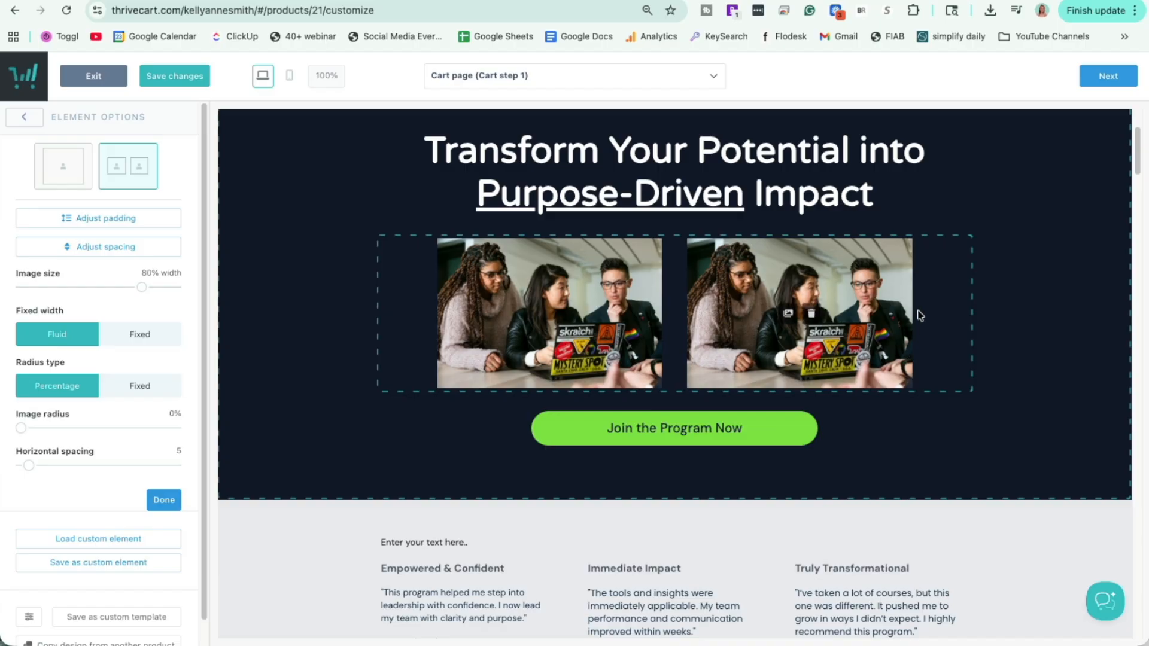
Continue to cart step 2 and examine the checkout block's program benefits, payment form, bump offer and Complete Order button
{"action": "left_click", "coordinate": [1105, 82]}
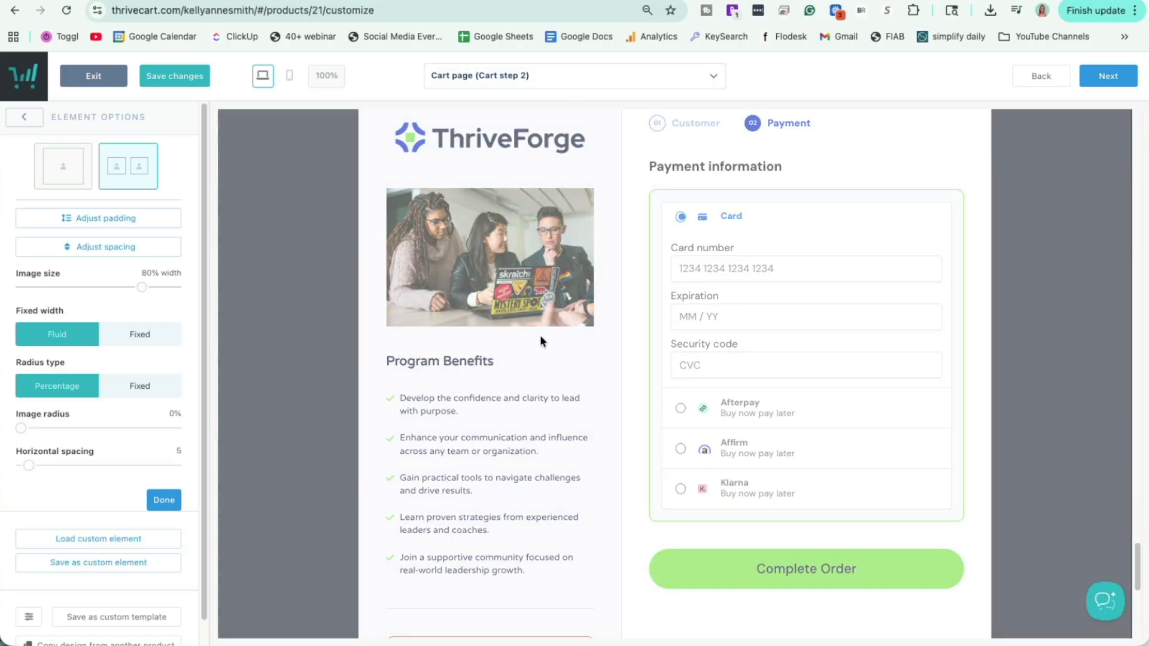
{"action": "scroll", "coordinate": [548, 333], "scroll_direction": "down", "scroll_amount": 1}
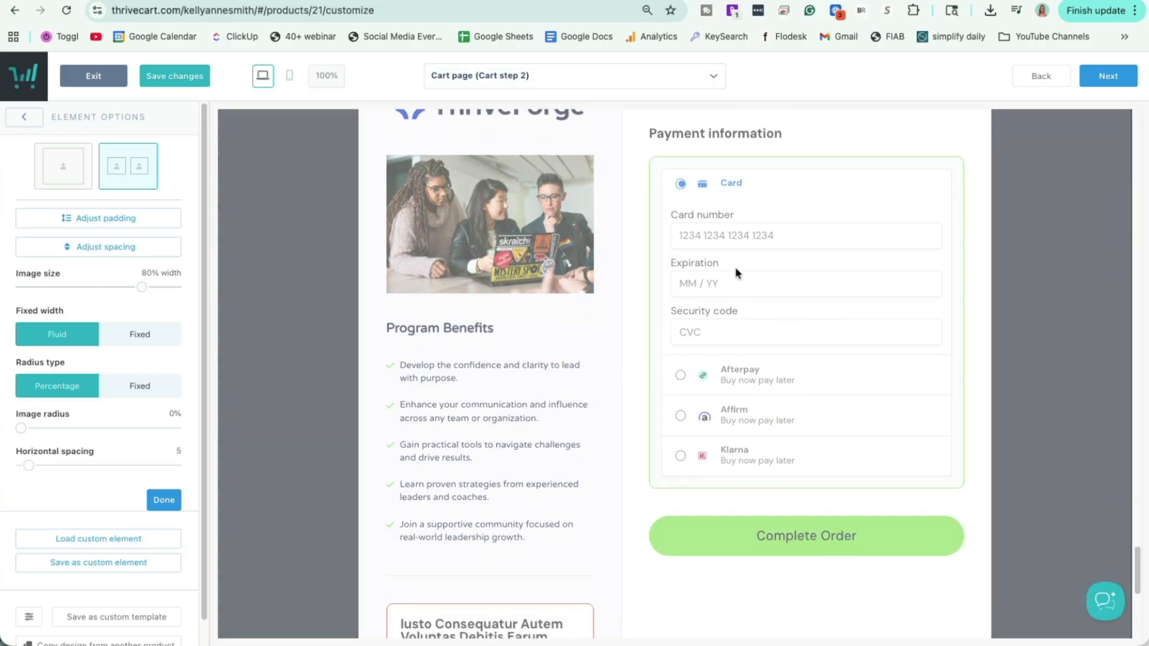
{"action": "left_click", "coordinate": [501, 375]}
{"action": "scroll", "coordinate": [431, 358], "scroll_direction": "up", "scroll_amount": 5}
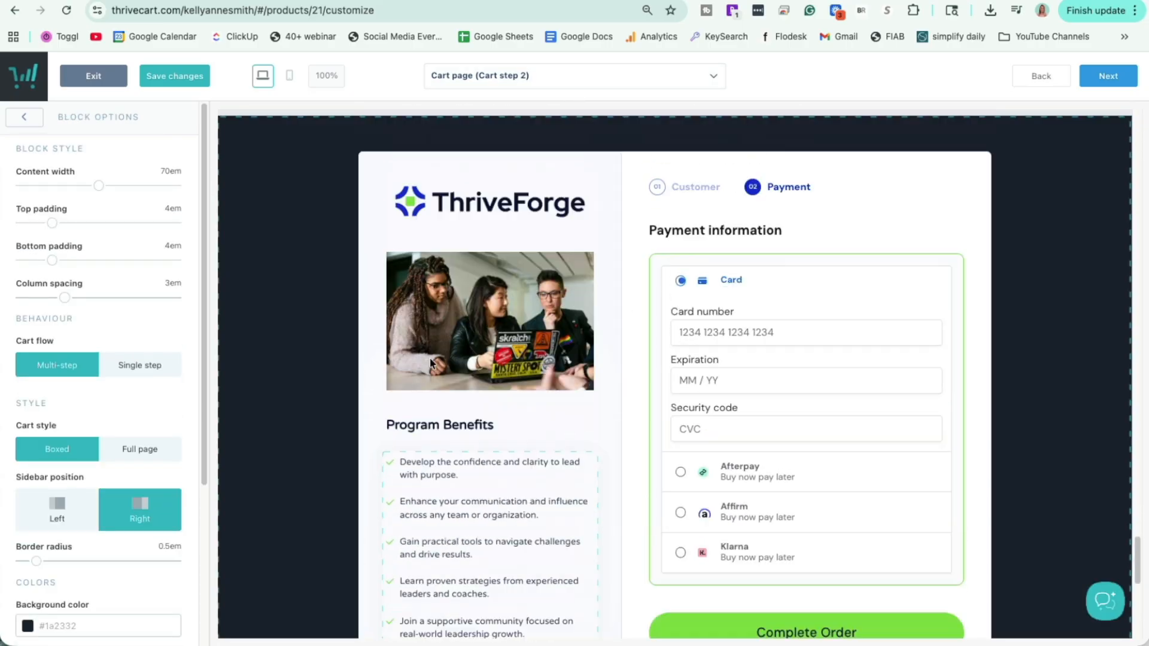
{"action": "scroll", "coordinate": [371, 261], "scroll_direction": "down", "scroll_amount": 7}
{"action": "scroll", "coordinate": [551, 351], "scroll_direction": "down", "scroll_amount": 4}
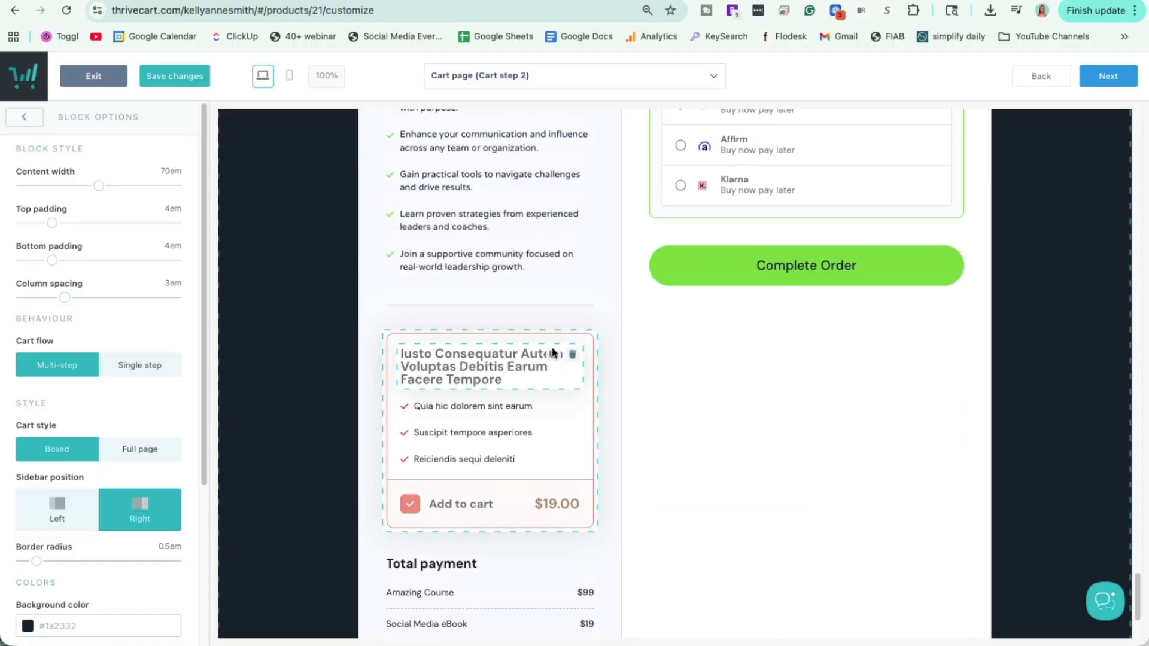
{"action": "scroll", "coordinate": [771, 309], "scroll_direction": "up", "scroll_amount": 4}
{"action": "scroll", "coordinate": [763, 249], "scroll_direction": "up", "scroll_amount": 3}
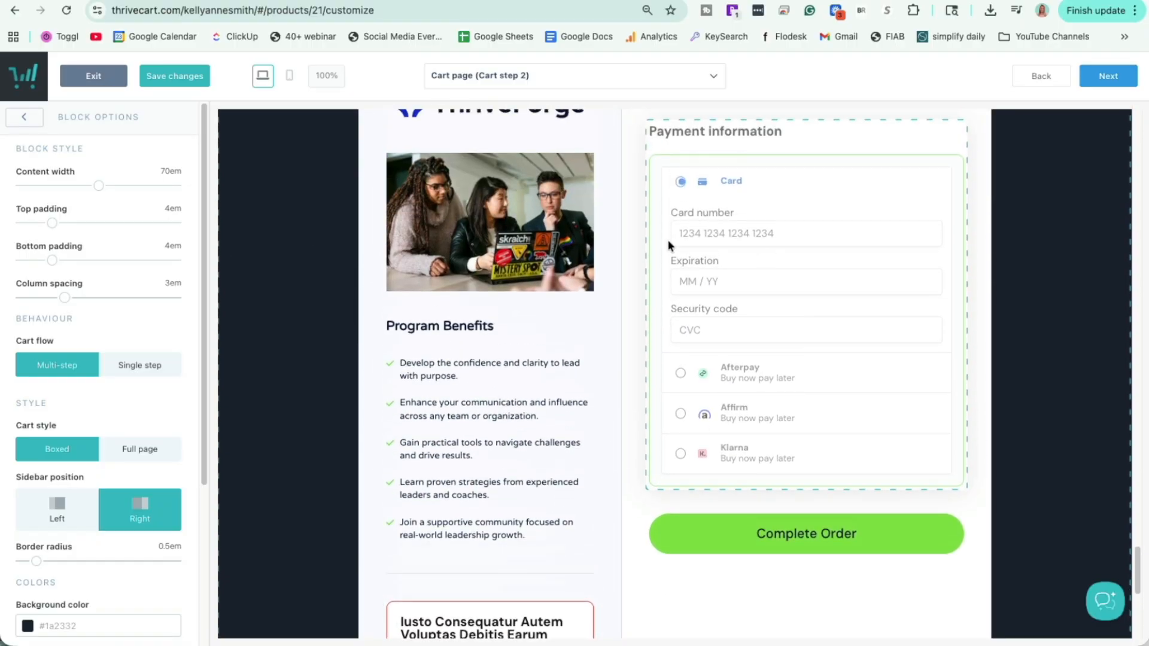
{"action": "left_click", "coordinate": [24, 116]}
{"action": "left_click", "coordinate": [692, 318]}
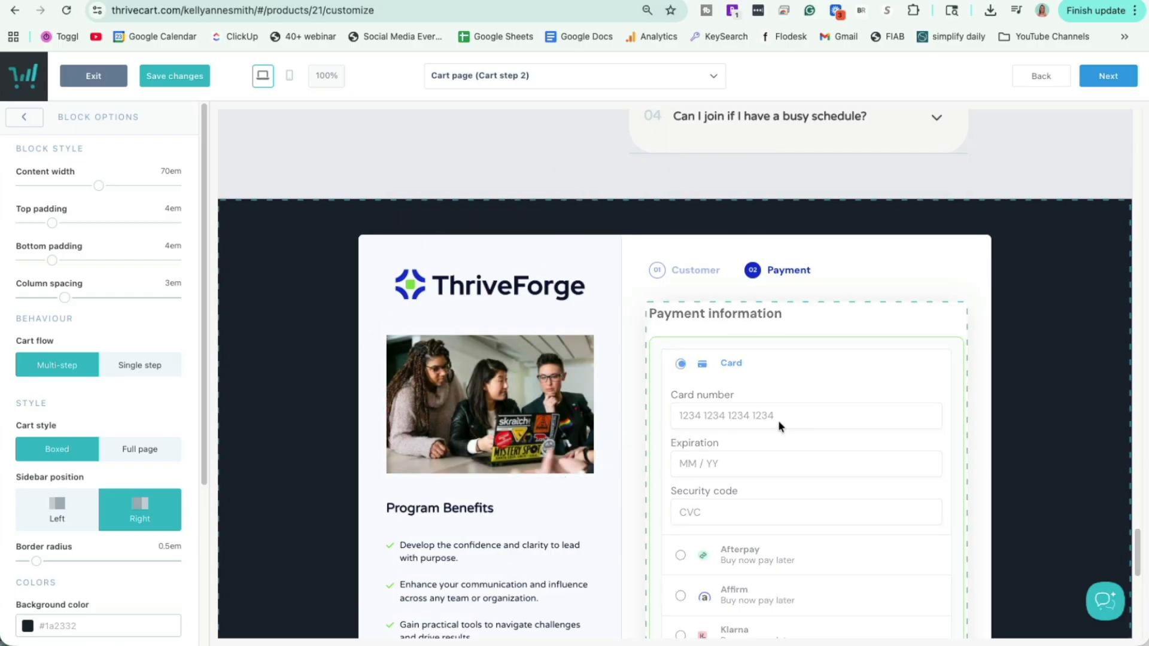
{"action": "scroll", "coordinate": [778, 419], "scroll_direction": "down", "scroll_amount": 8}
{"action": "scroll", "coordinate": [768, 401], "scroll_direction": "up", "scroll_amount": 7}
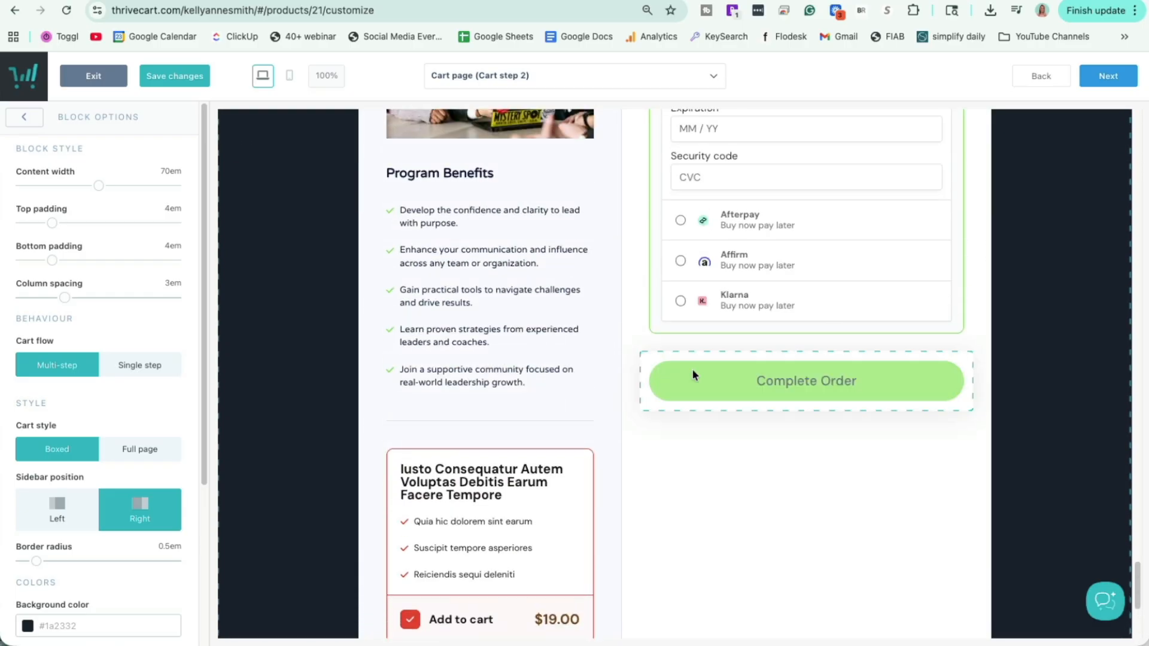
{"action": "scroll", "coordinate": [688, 321], "scroll_direction": "up", "scroll_amount": 9}
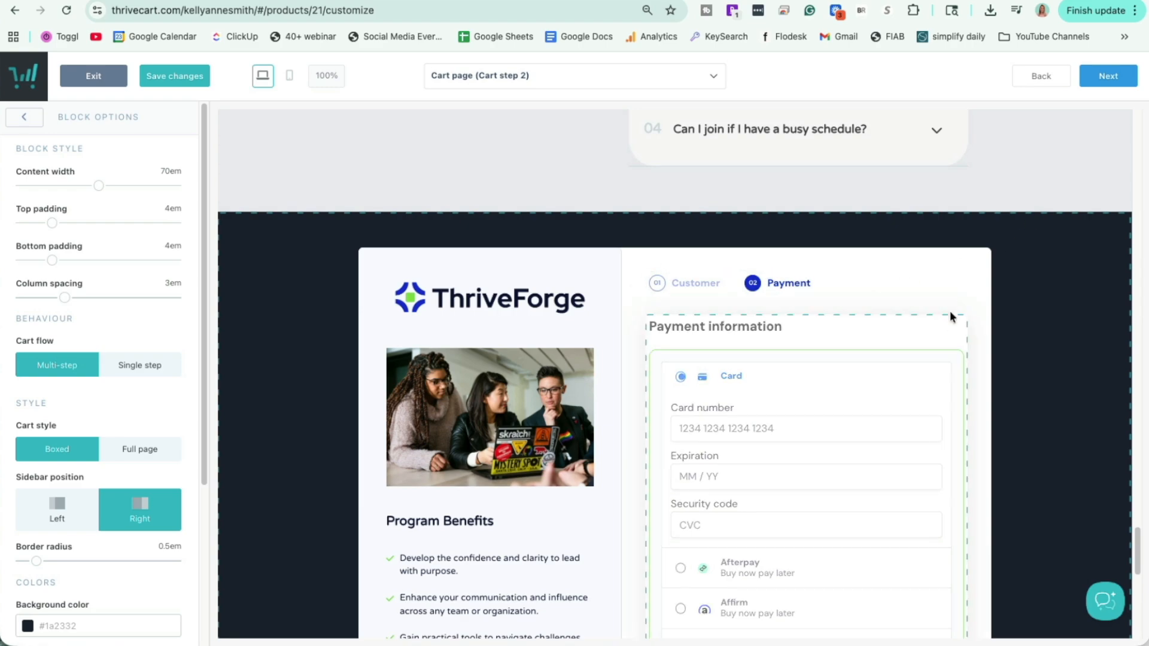
Continue to the success page of the design
{"action": "left_click", "coordinate": [1117, 79]}
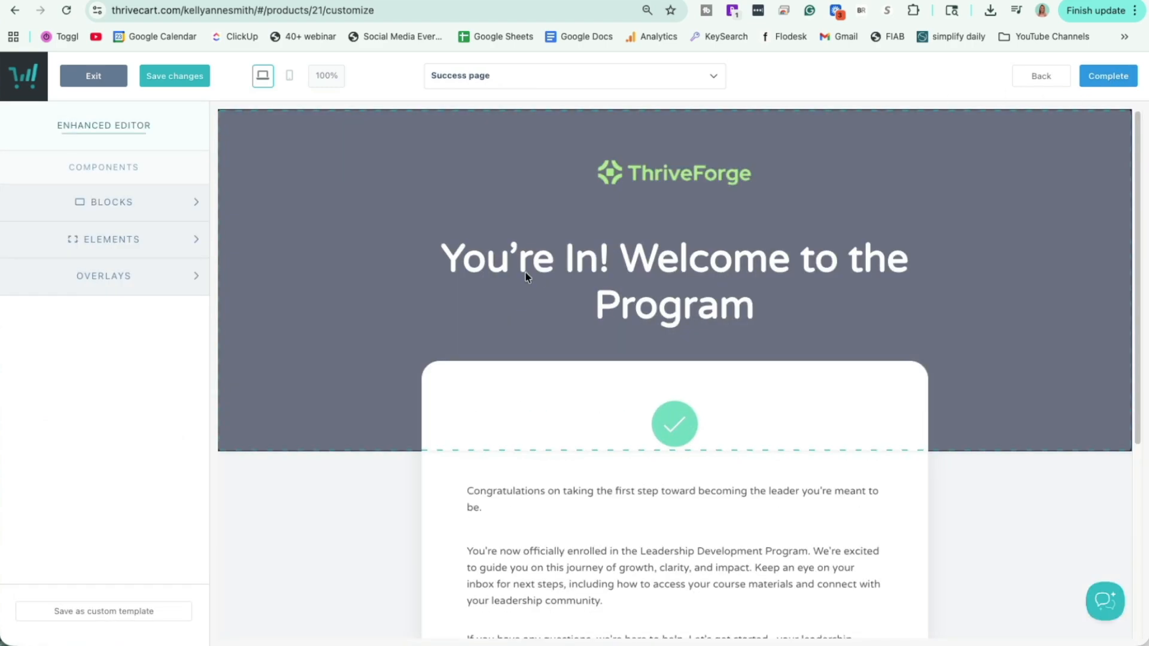
{"action": "scroll", "coordinate": [487, 283], "scroll_direction": "down", "scroll_amount": 2}
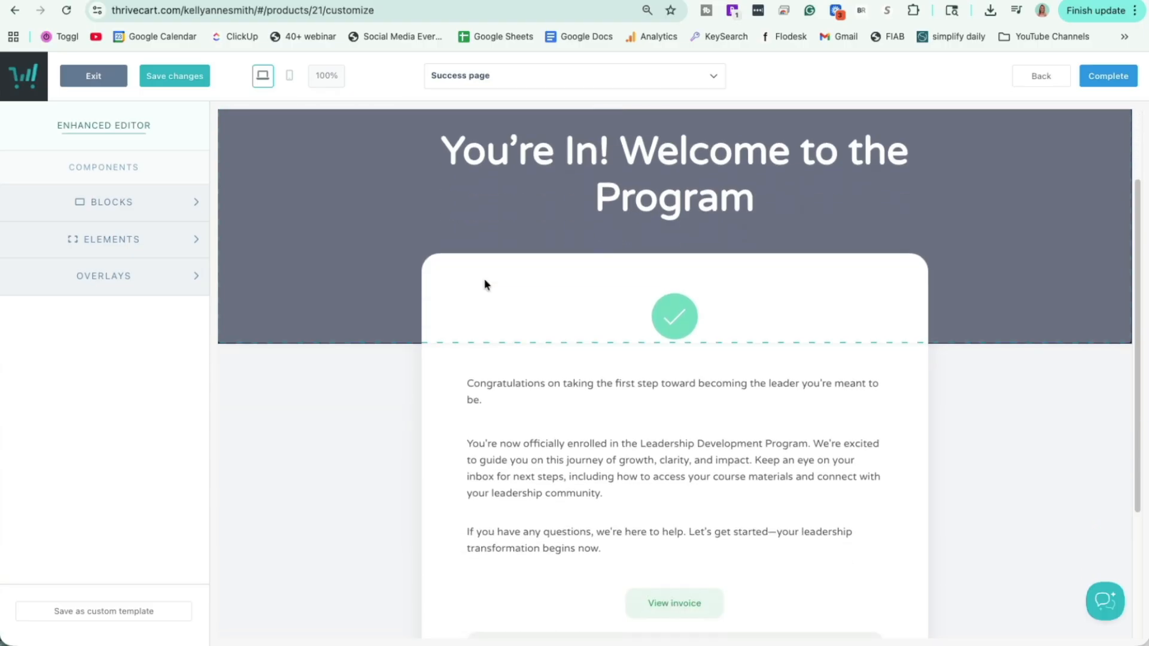
{"action": "left_click", "coordinate": [668, 463]}
{"action": "left_click", "coordinate": [608, 488]}
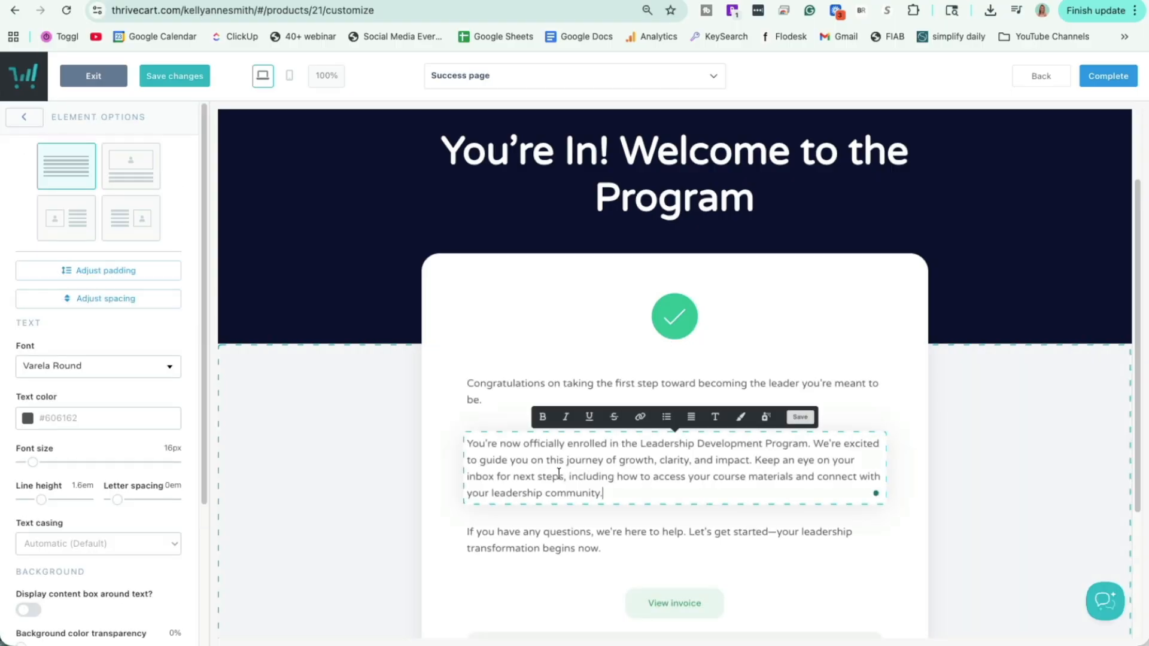
{"action": "left_click_drag", "start_coordinate": [591, 444], "coordinate": [466, 444]}
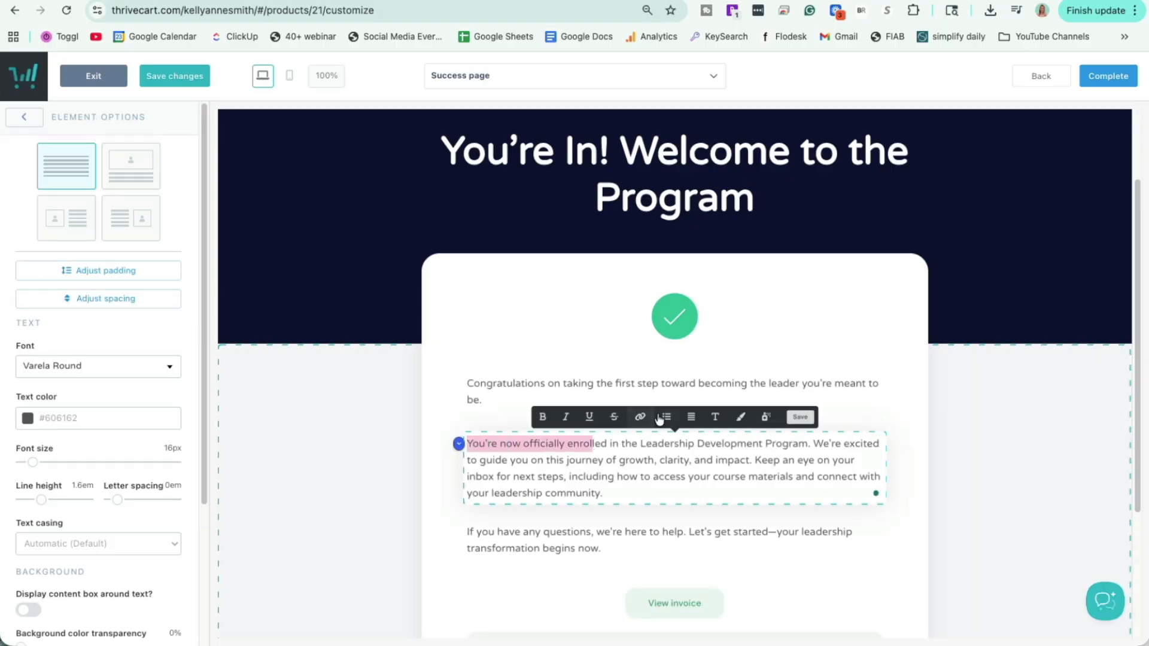
{"action": "left_click", "coordinate": [639, 418]}
{"action": "left_click", "coordinate": [580, 411]}
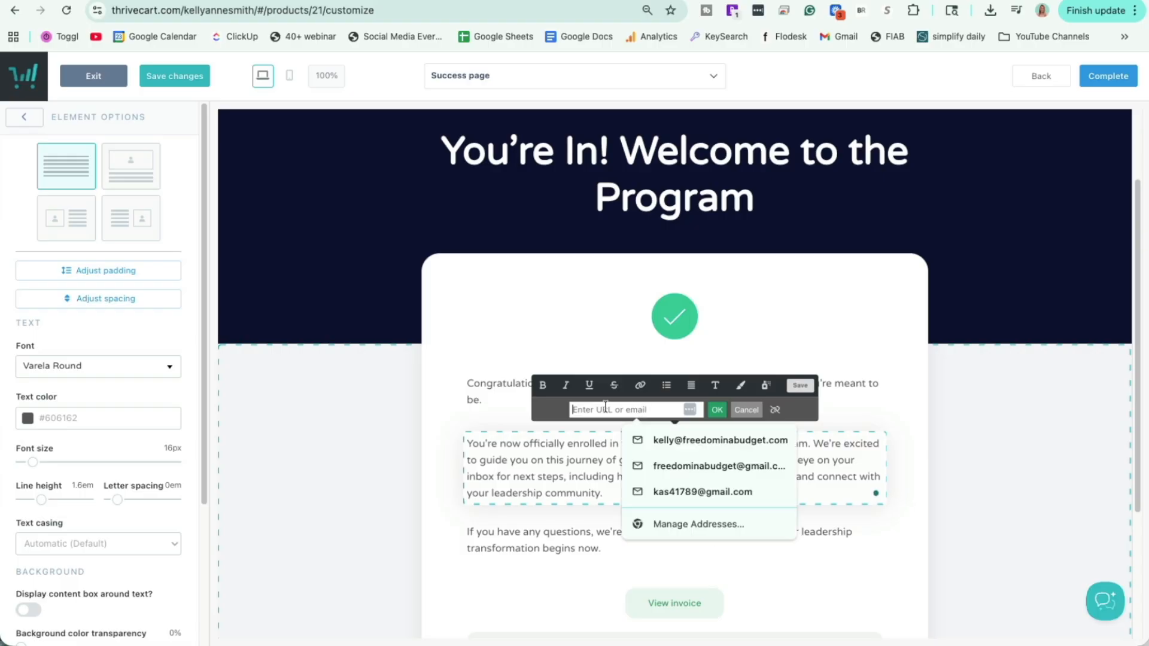
{"action": "left_click", "coordinate": [559, 508]}
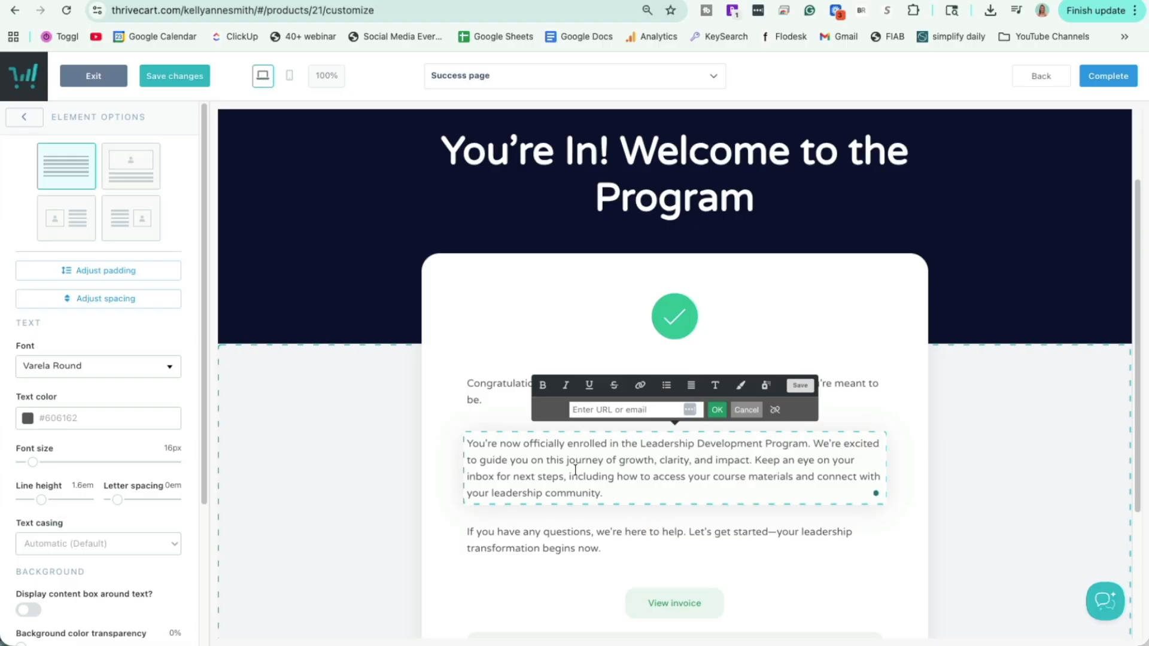
Enlarge the font size of the success page's "You're now officially enrolled" paragraph to 25px
{"action": "scroll", "coordinate": [581, 463], "scroll_direction": "down", "scroll_amount": 3}
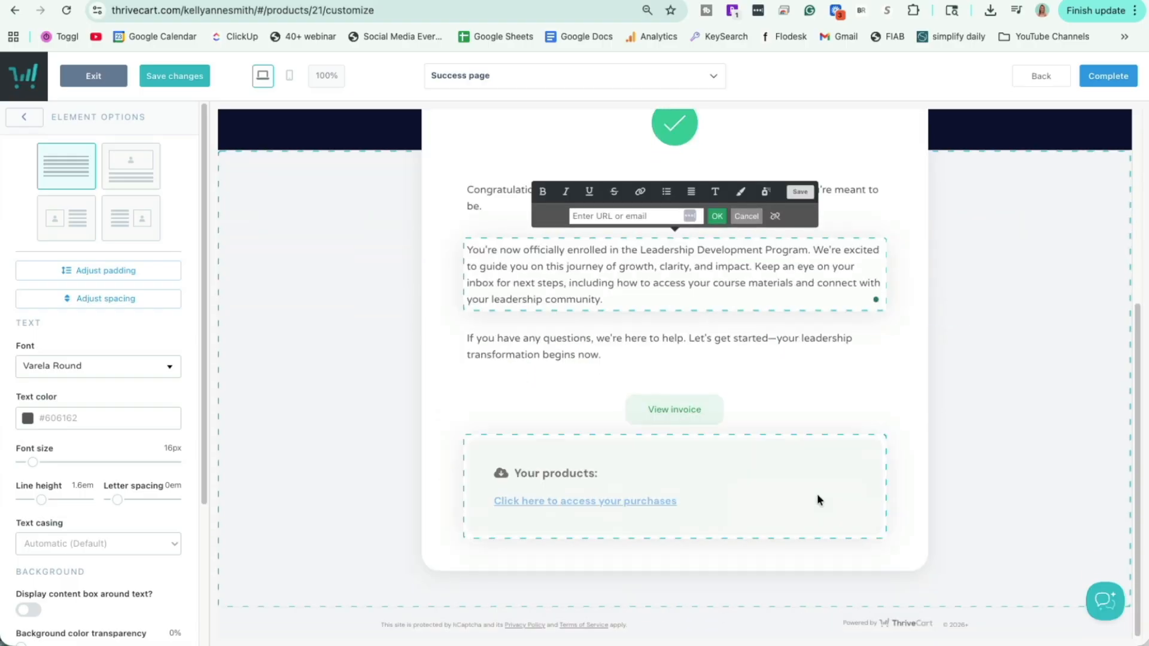
{"action": "left_click", "coordinate": [579, 342]}
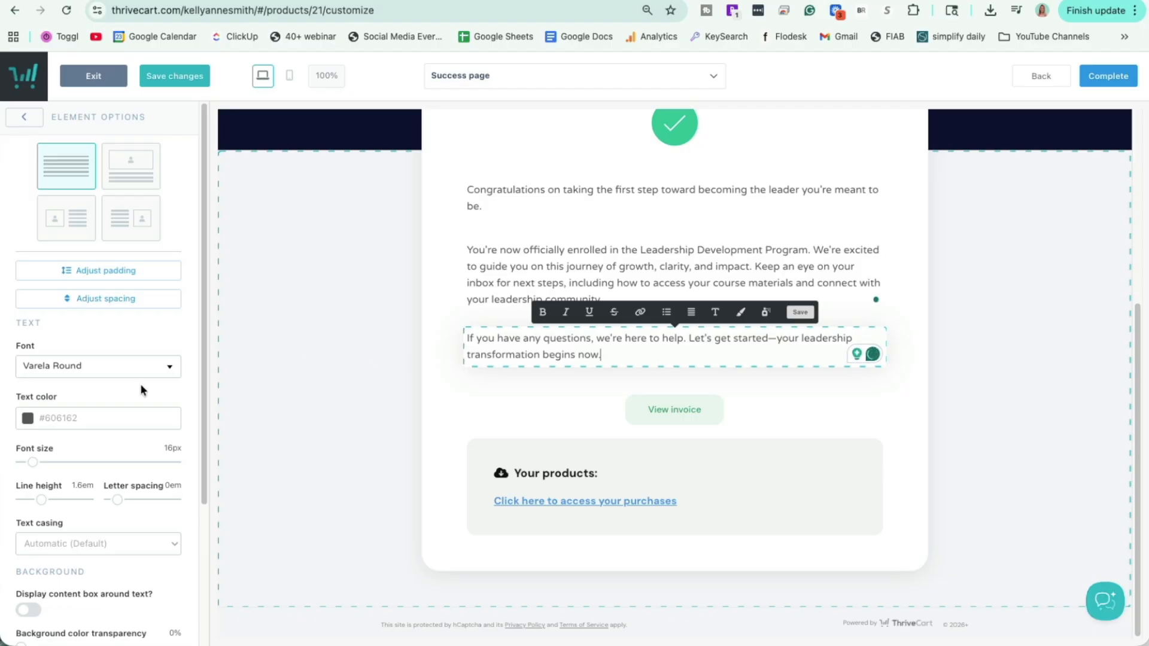
{"action": "left_click", "coordinate": [626, 256]}
{"action": "left_click_drag", "start_coordinate": [33, 462], "coordinate": [39, 462]}
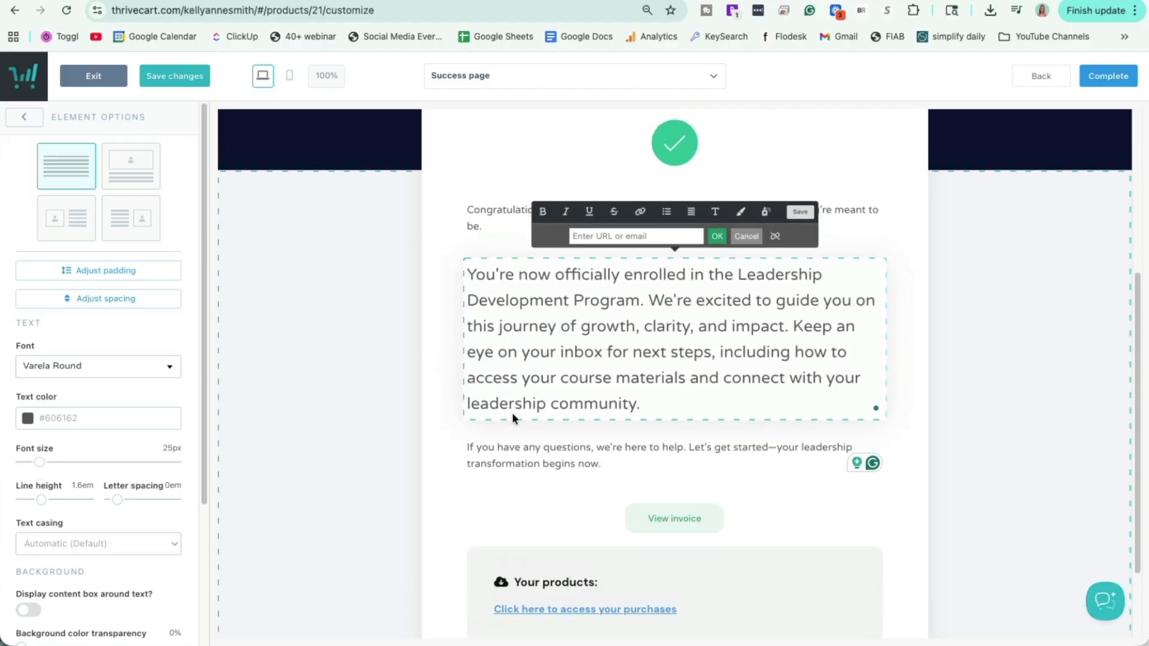
{"action": "scroll", "coordinate": [512, 412], "scroll_direction": "up", "scroll_amount": 4}
{"action": "scroll", "coordinate": [554, 233], "scroll_direction": "down", "scroll_amount": 5}
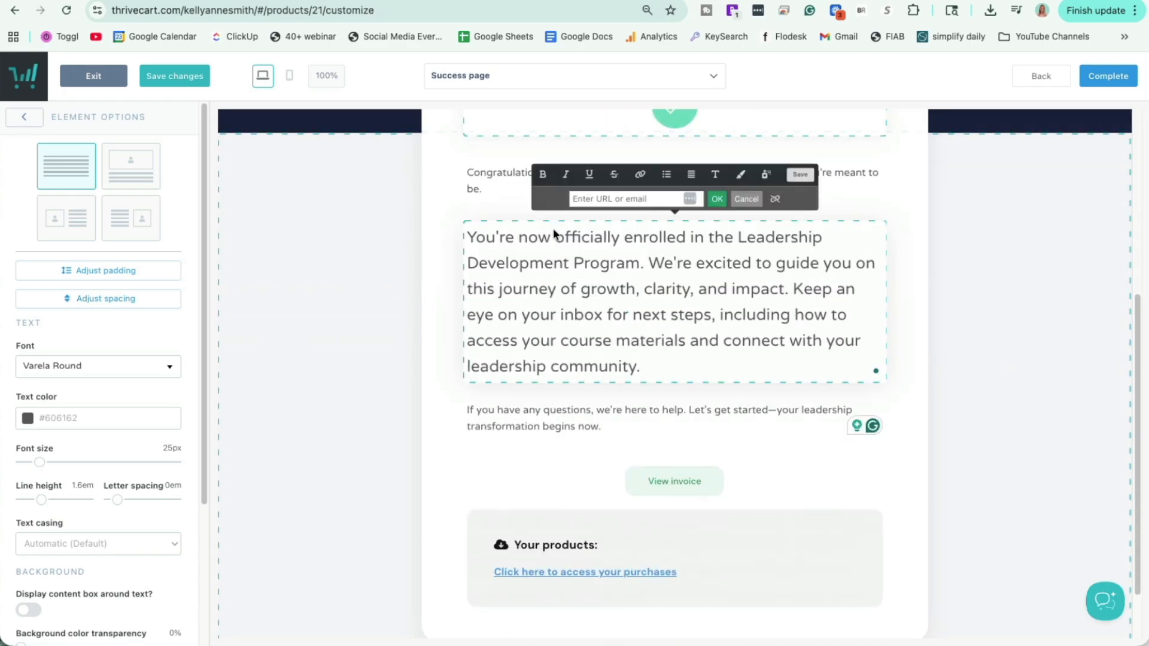
{"action": "scroll", "coordinate": [1016, 374], "scroll_direction": "up", "scroll_amount": 4}
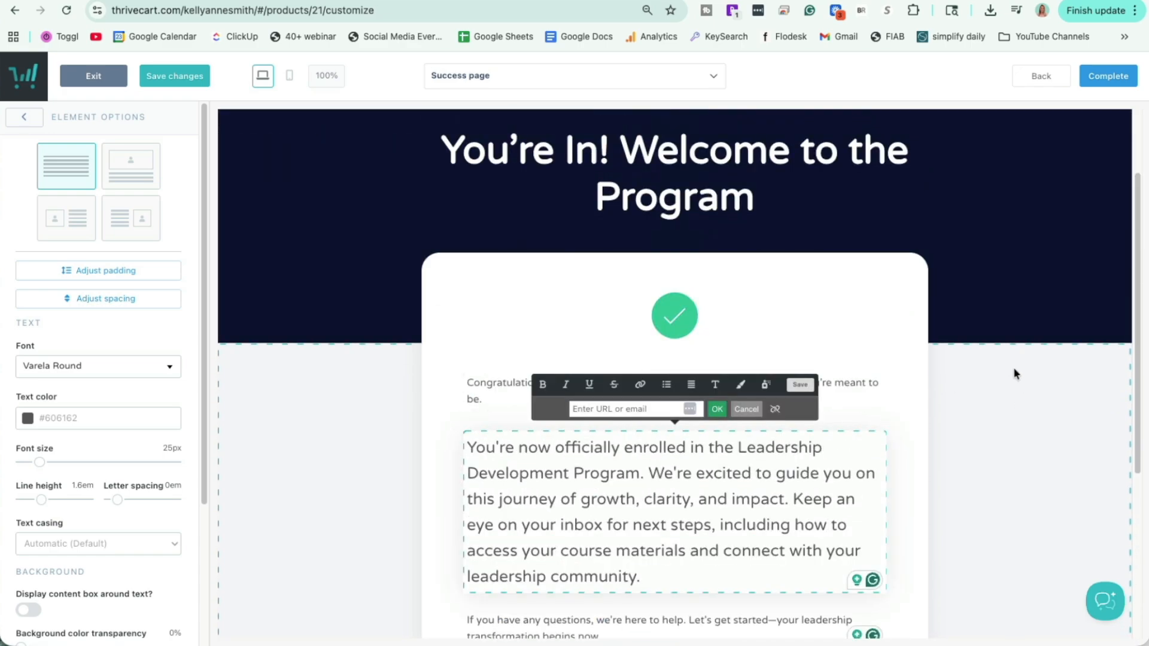
Complete the page design and return to the product's checkout design settings
{"action": "left_click", "coordinate": [318, 465]}
{"action": "left_click", "coordinate": [1118, 80]}
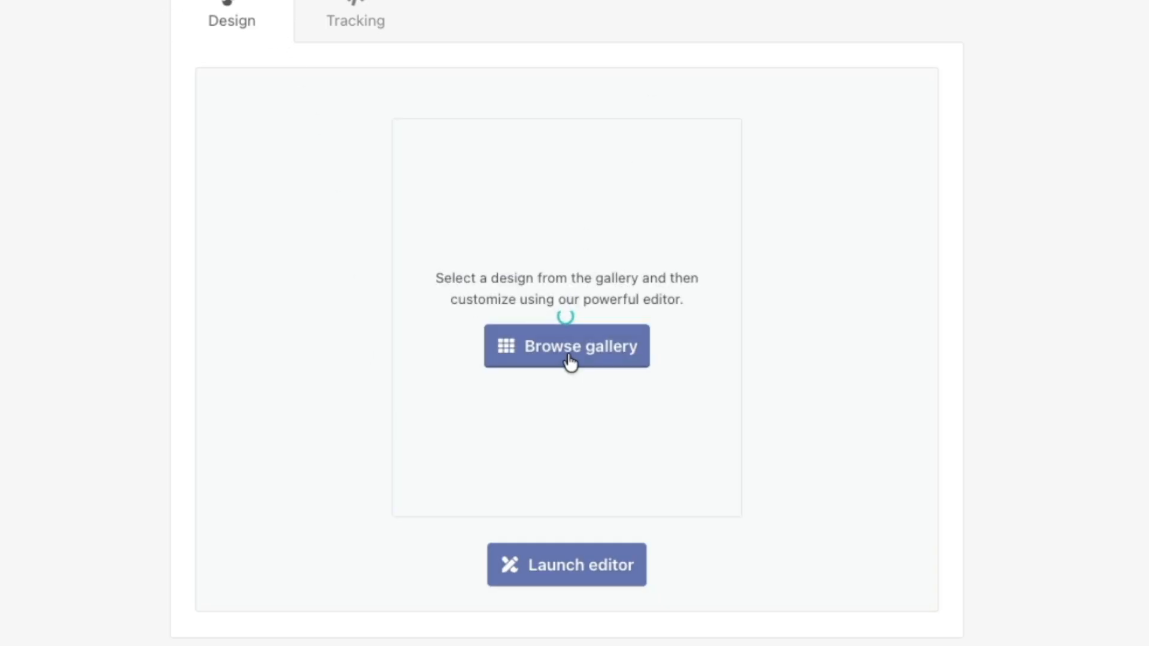
{"action": "left_click", "coordinate": [627, 348]}
Review the available tracking services and enable the Facebook Pixel integration, leaving the FB Pixel ID empty
{"action": "scroll", "coordinate": [737, 514], "scroll_direction": "down", "scroll_amount": 2}
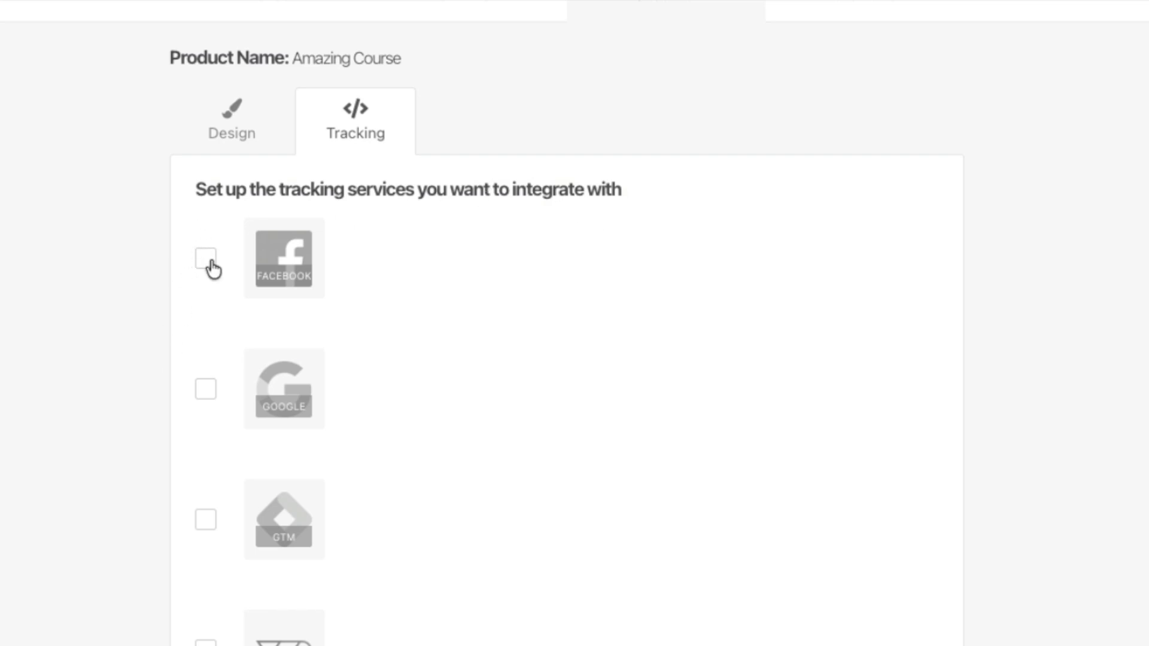
{"action": "scroll", "coordinate": [236, 573], "scroll_direction": "down", "scroll_amount": 3}
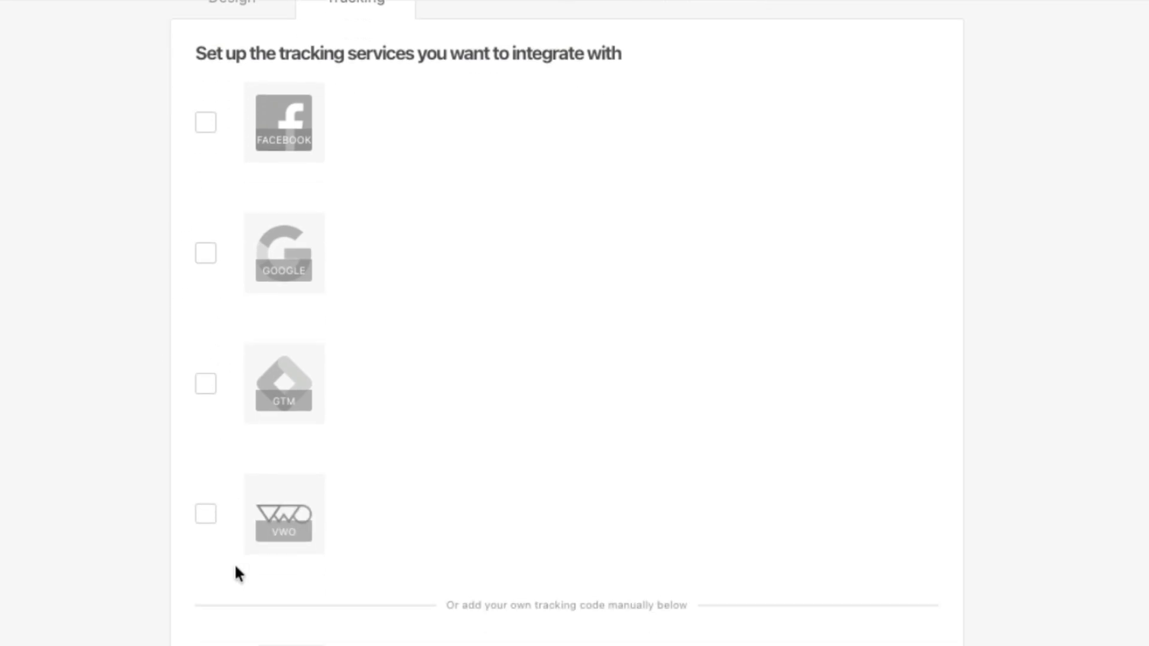
{"action": "scroll", "coordinate": [226, 548], "scroll_direction": "up", "scroll_amount": 4}
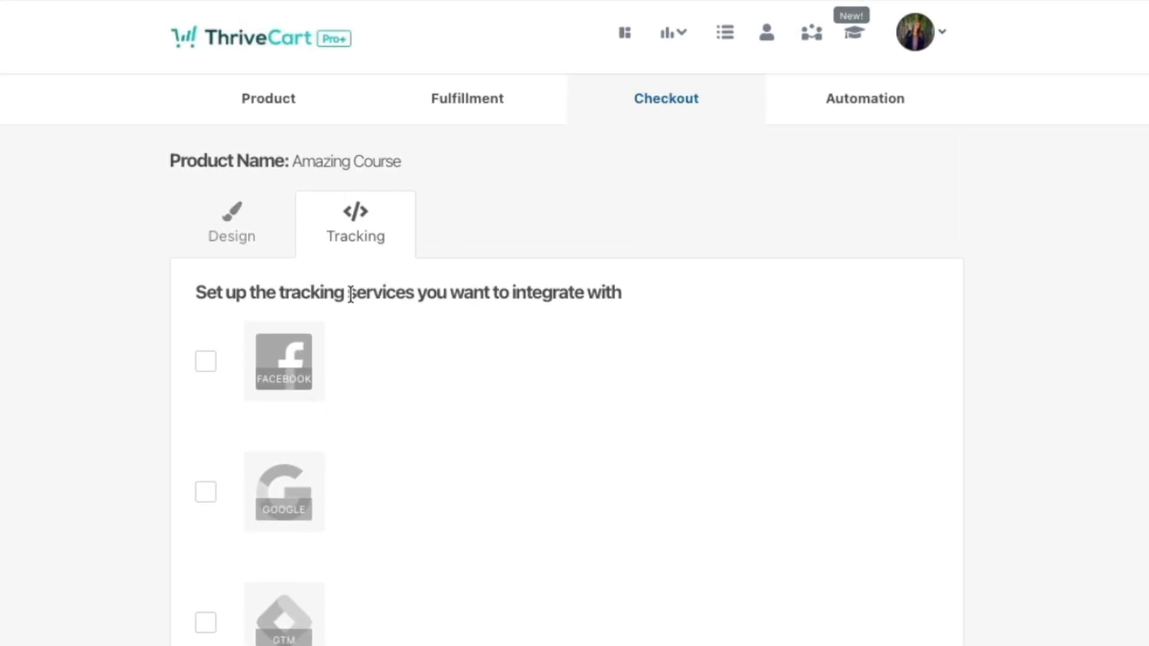
{"action": "left_click_drag", "start_coordinate": [487, 294], "coordinate": [385, 294]}
{"action": "left_click", "coordinate": [384, 294]}
{"action": "scroll", "coordinate": [632, 308], "scroll_direction": "down", "scroll_amount": 4}
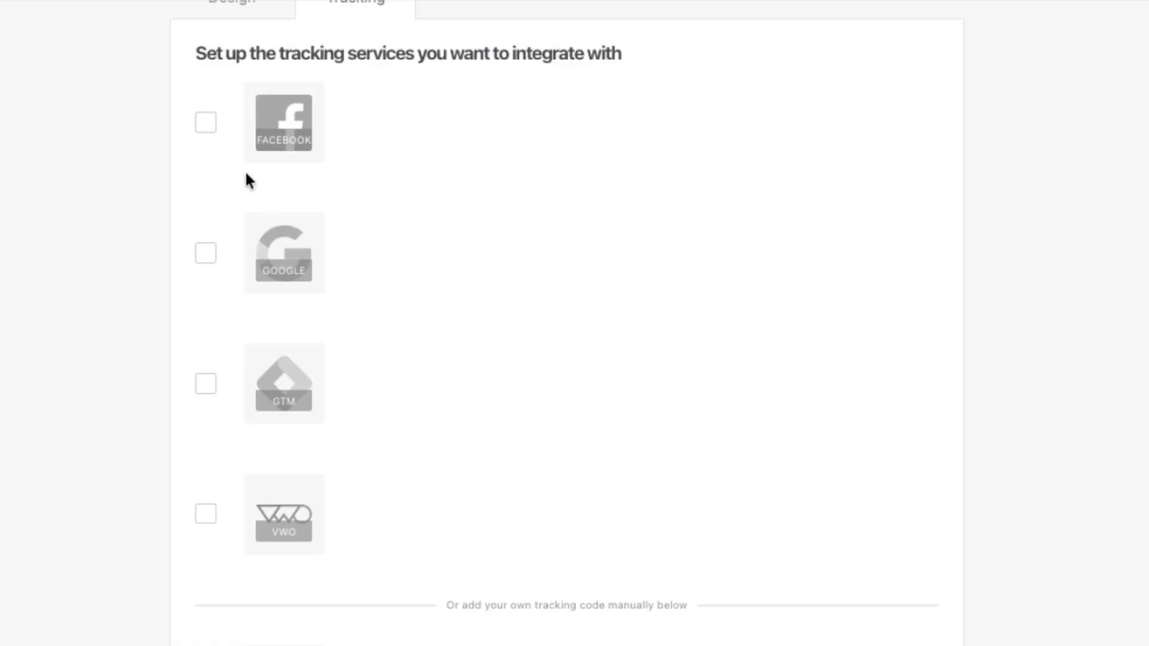
{"action": "left_click", "coordinate": [206, 128]}
{"action": "left_click", "coordinate": [474, 223]}
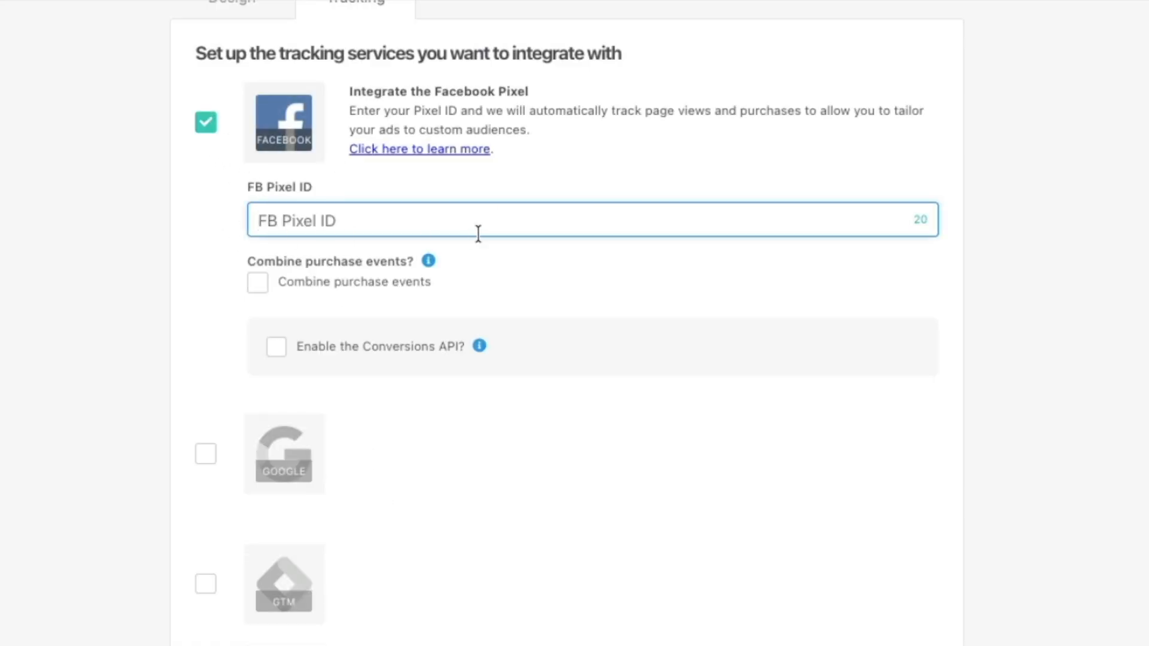
Continue to the automation settings and set up a Flodesk rule for main product purchases with the "One-time payment- BEST DEAL" pricing option
{"action": "scroll", "coordinate": [526, 461], "scroll_direction": "down", "scroll_amount": 3}
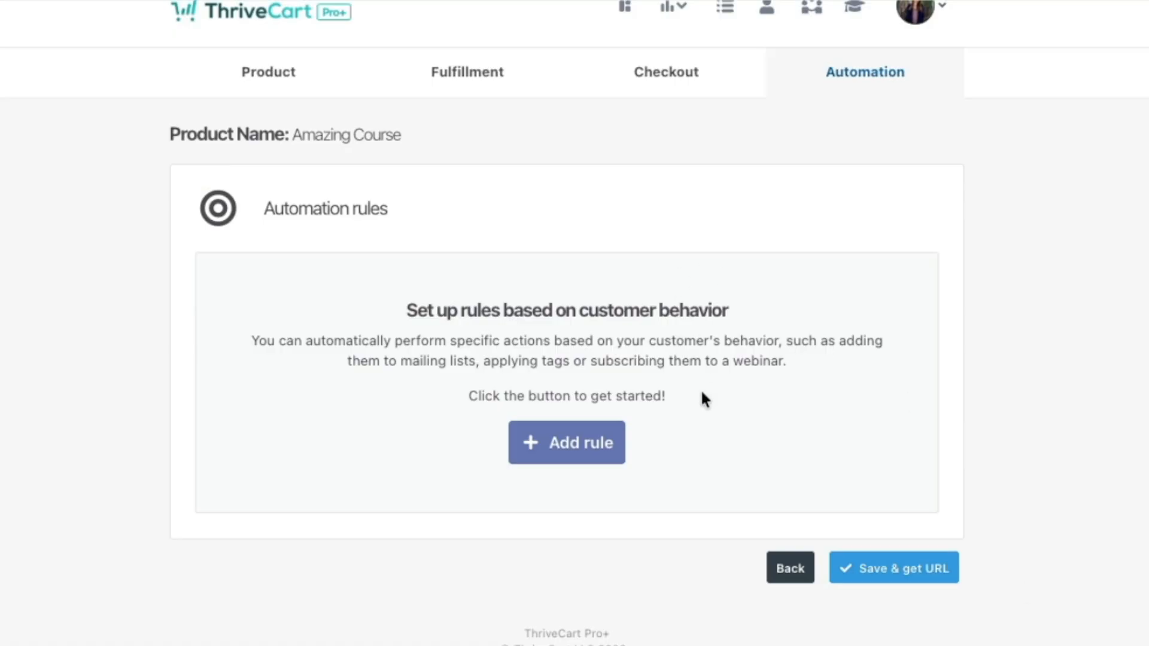
{"action": "left_click", "coordinate": [568, 448]}
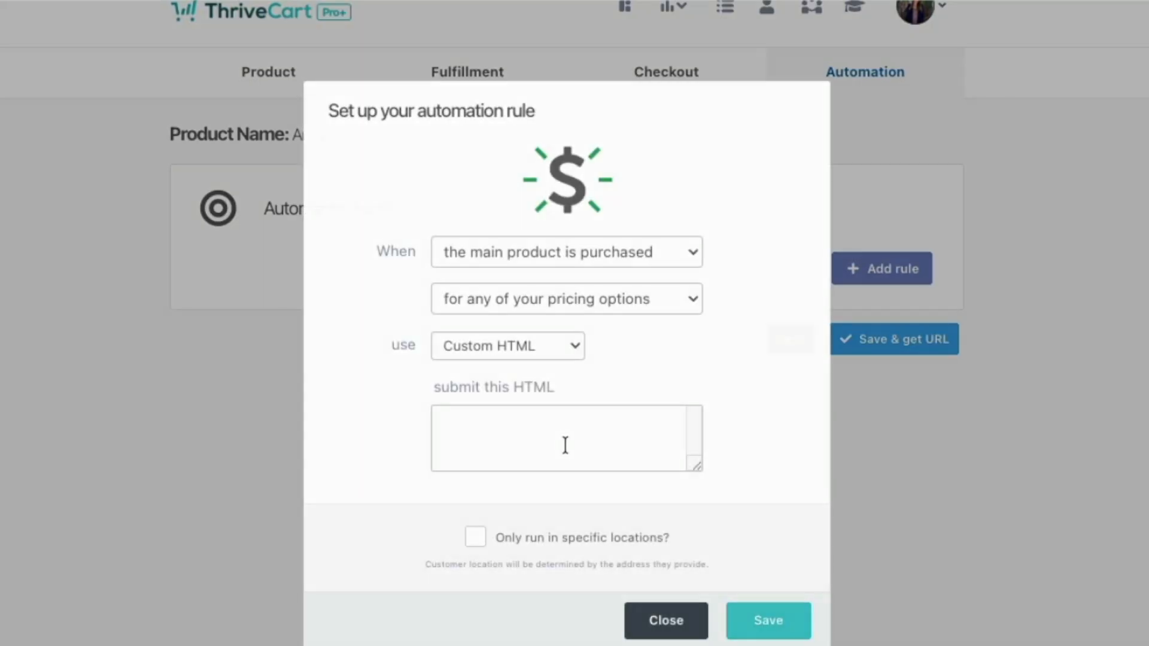
{"action": "left_click", "coordinate": [522, 253]}
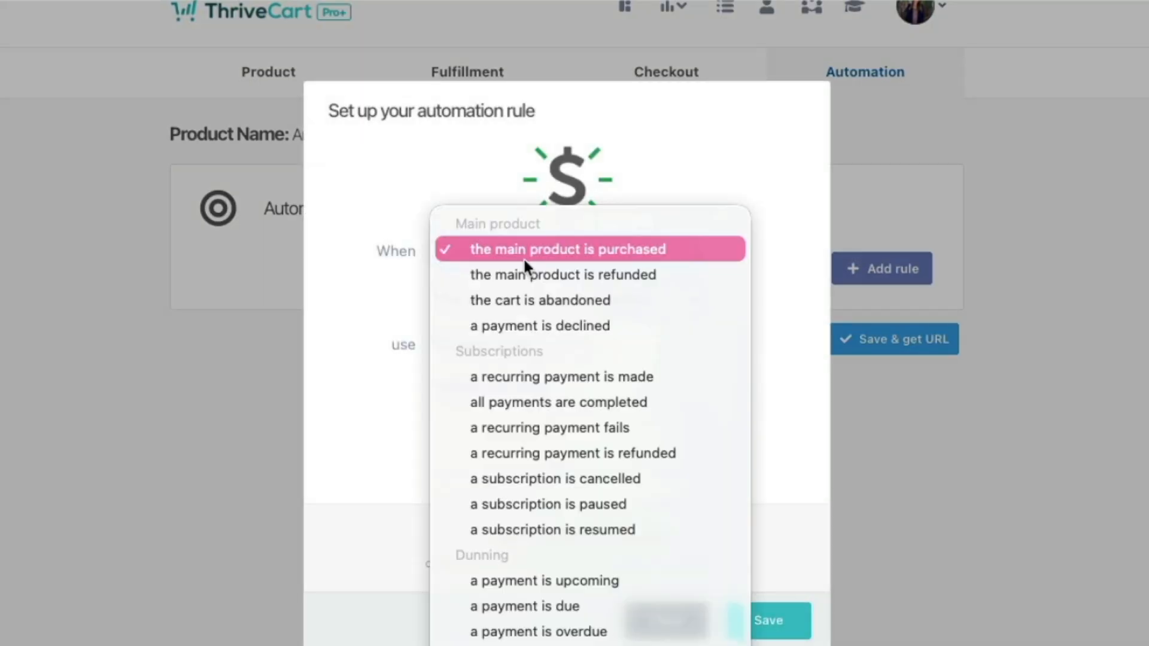
{"action": "left_click", "coordinate": [727, 254]}
{"action": "left_click", "coordinate": [662, 298]}
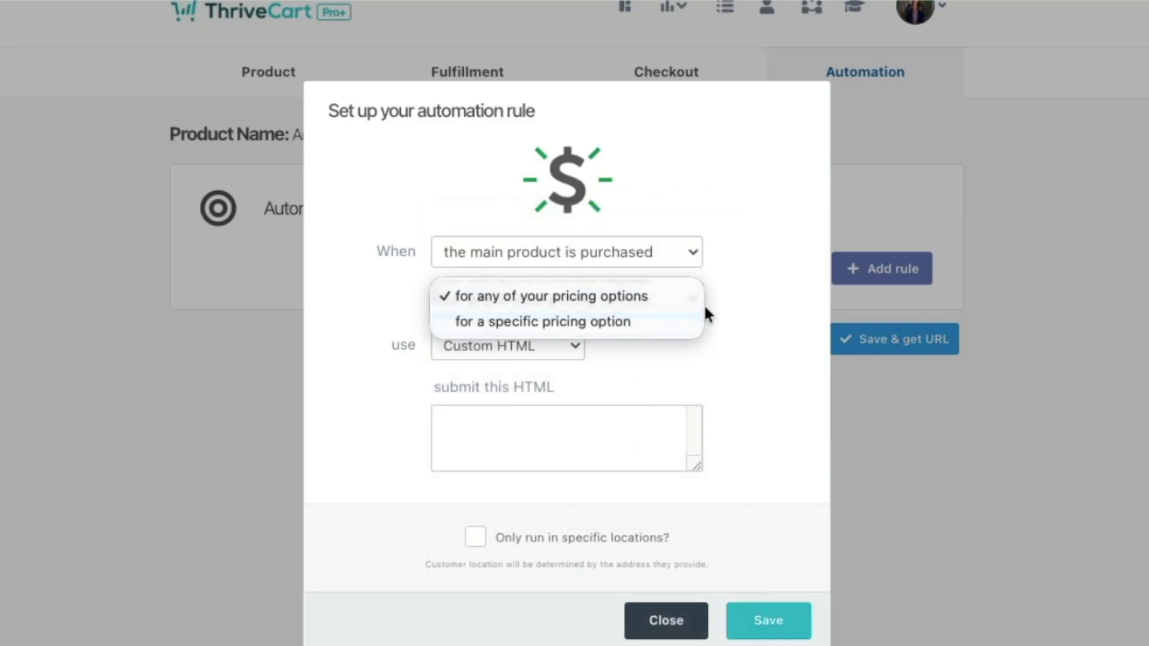
{"action": "left_click", "coordinate": [827, 370]}
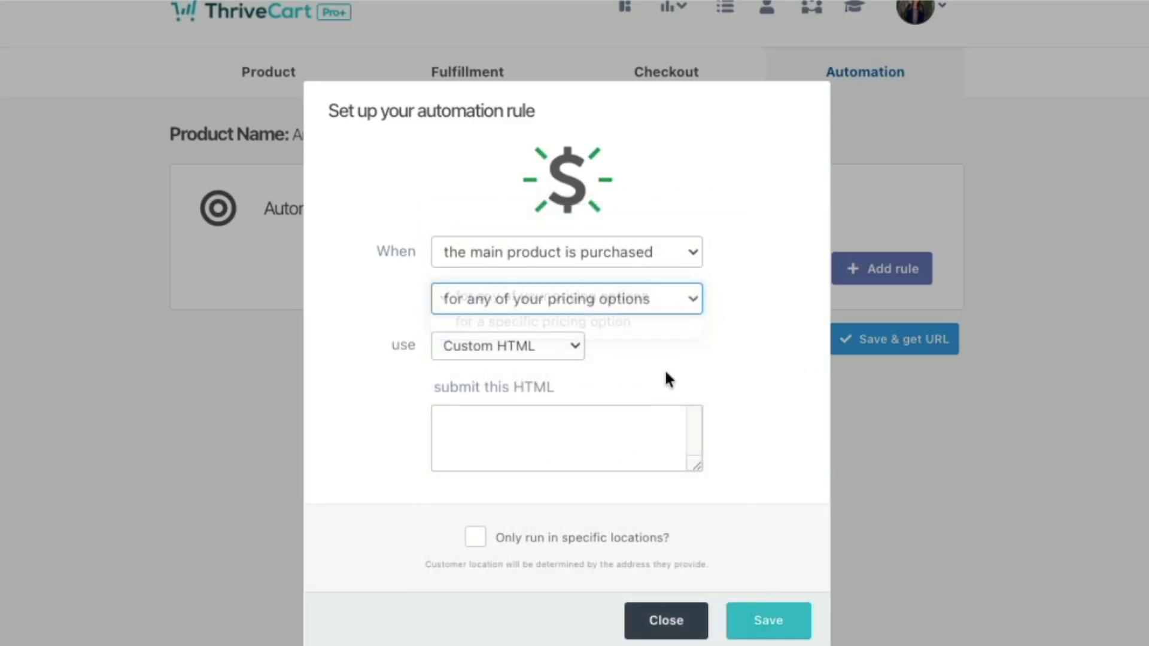
{"action": "left_click", "coordinate": [533, 348]}
{"action": "left_click", "coordinate": [519, 365]}
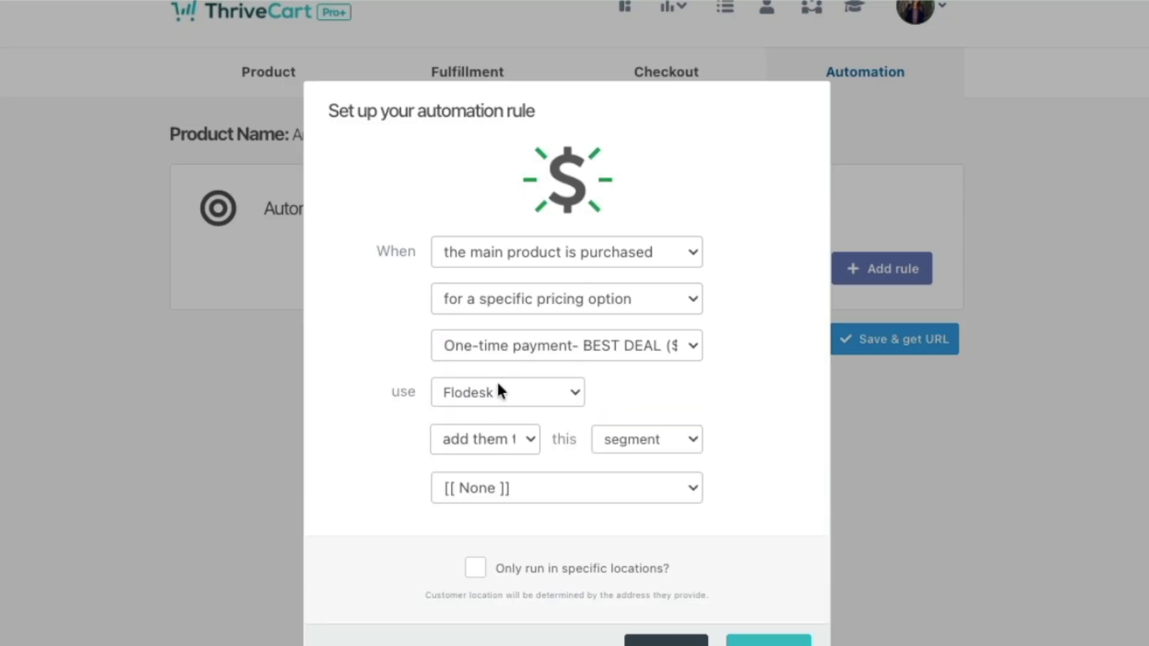
Have the rule add buyers to the "2024 Social media webinar" segment and save it
{"action": "left_click", "coordinate": [693, 439]}
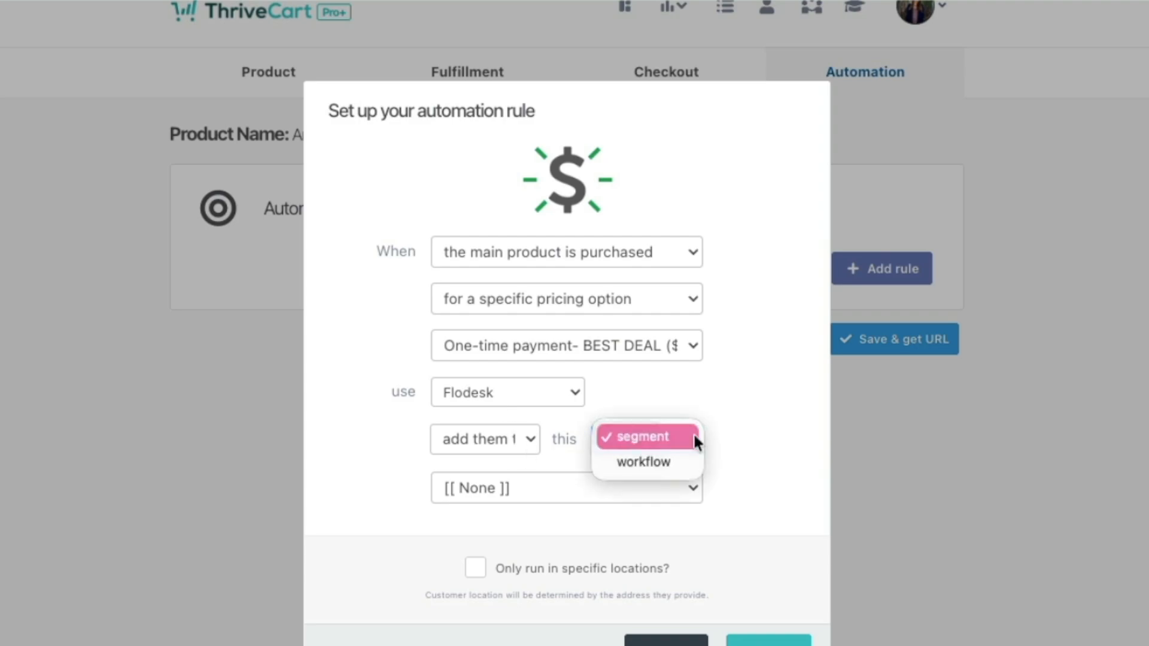
{"action": "left_click", "coordinate": [748, 442]}
{"action": "left_click", "coordinate": [628, 488]}
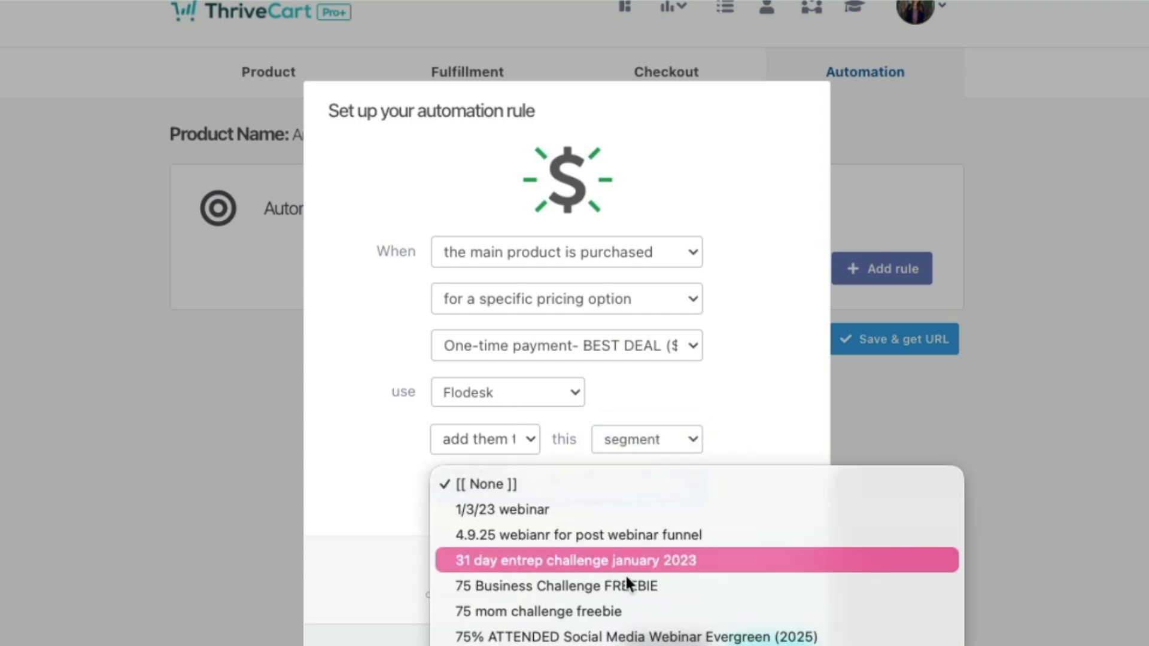
{"action": "scroll", "coordinate": [625, 638], "scroll_direction": "down", "scroll_amount": 5}
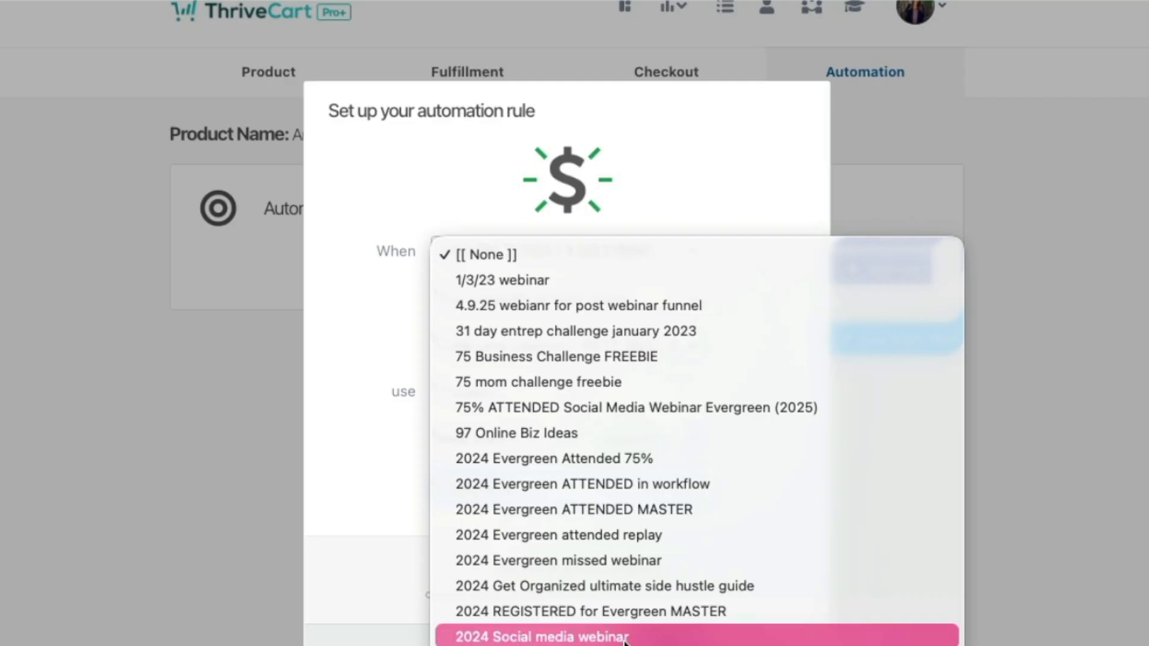
{"action": "scroll", "coordinate": [606, 638], "scroll_direction": "down", "scroll_amount": 3}
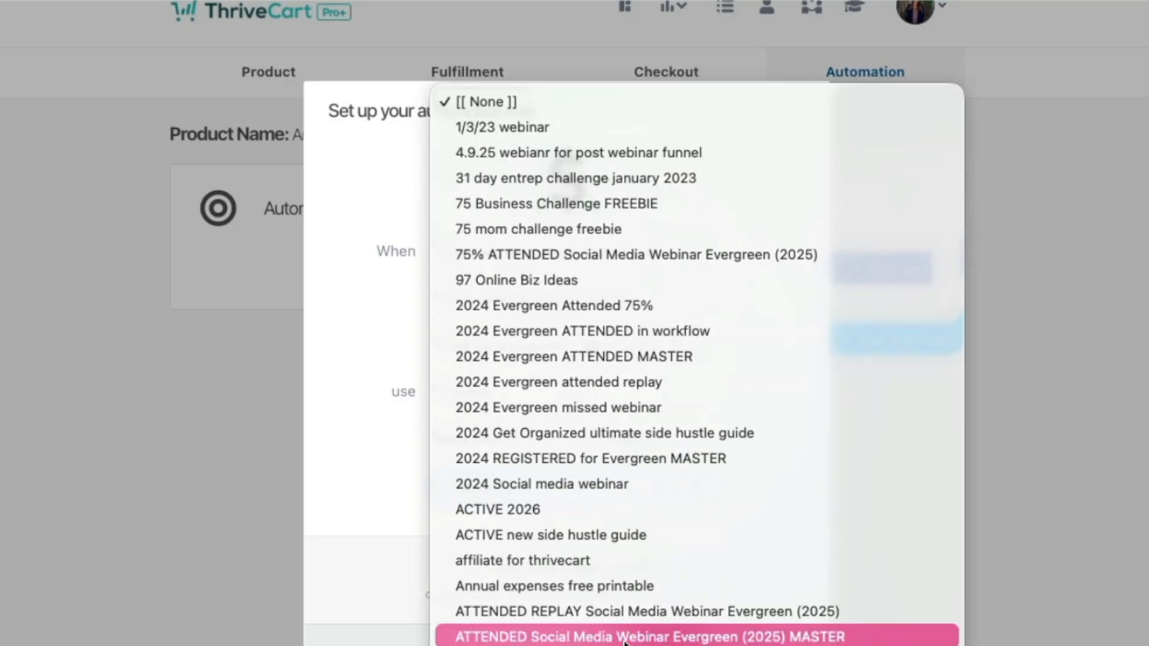
{"action": "left_click", "coordinate": [575, 483]}
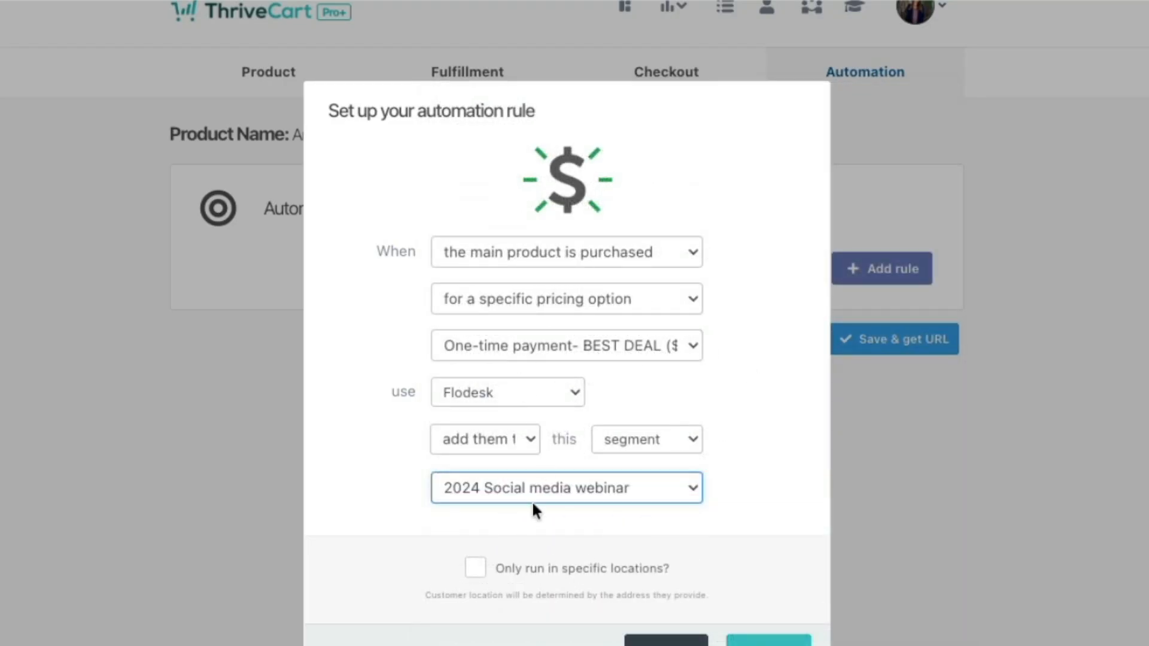
{"action": "scroll", "coordinate": [540, 413], "scroll_direction": "down", "scroll_amount": 2}
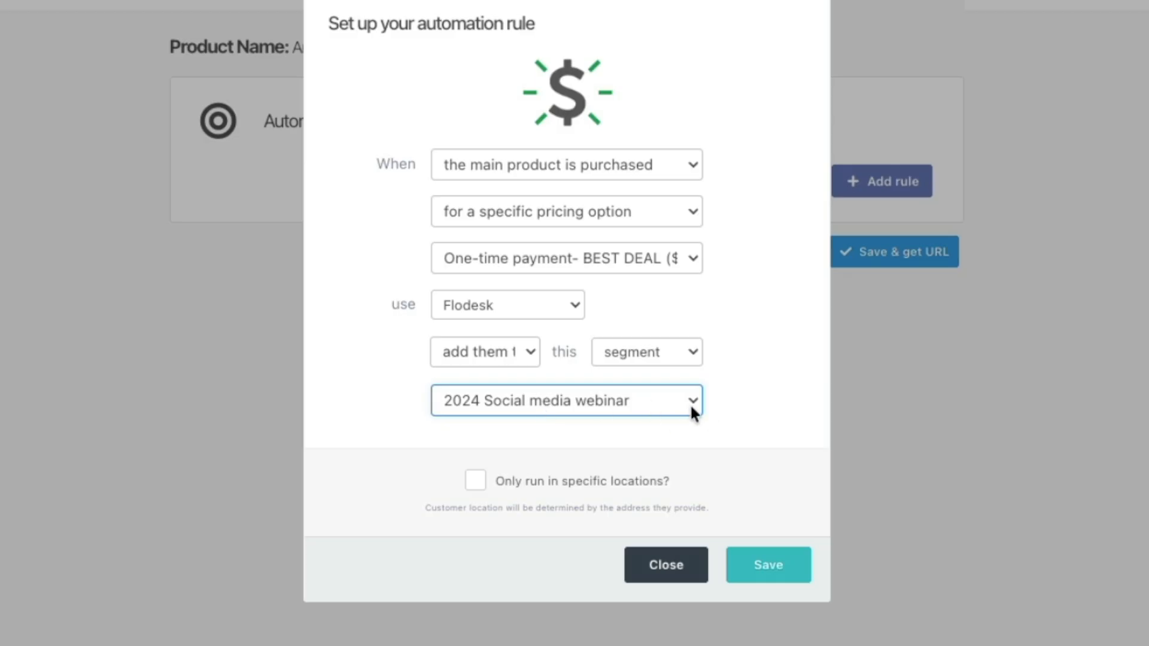
{"action": "left_click", "coordinate": [779, 444]}
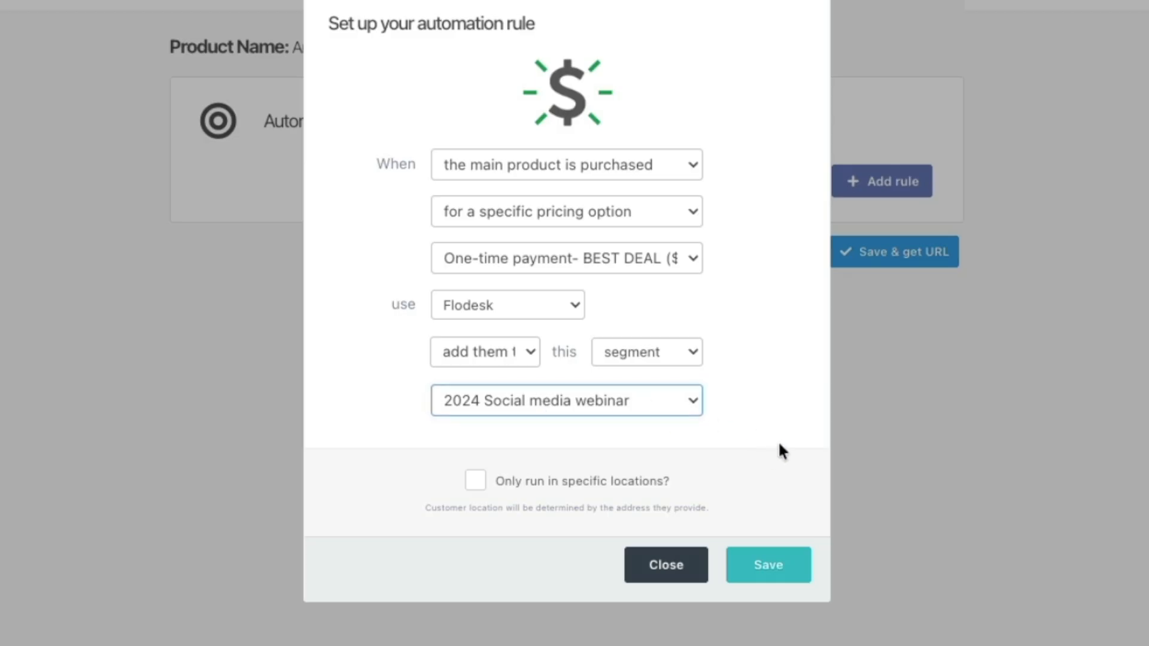
{"action": "left_click", "coordinate": [773, 567]}
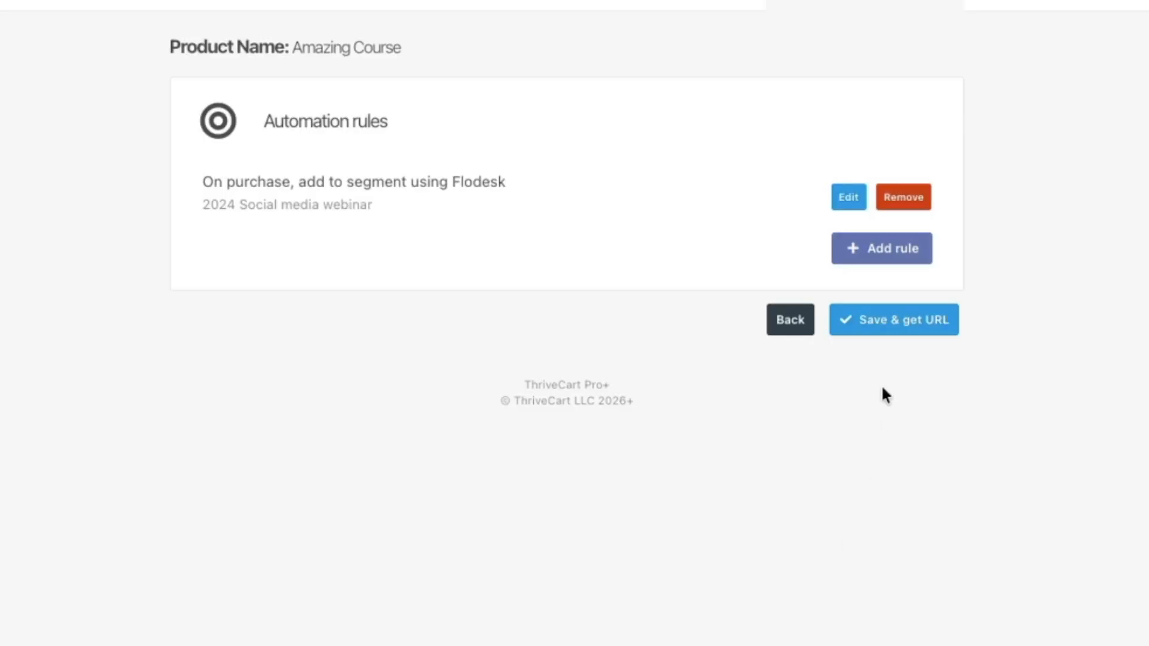
Save the product to get its checkout URL, and open that address to review the cart page
{"action": "left_click", "coordinate": [919, 334]}
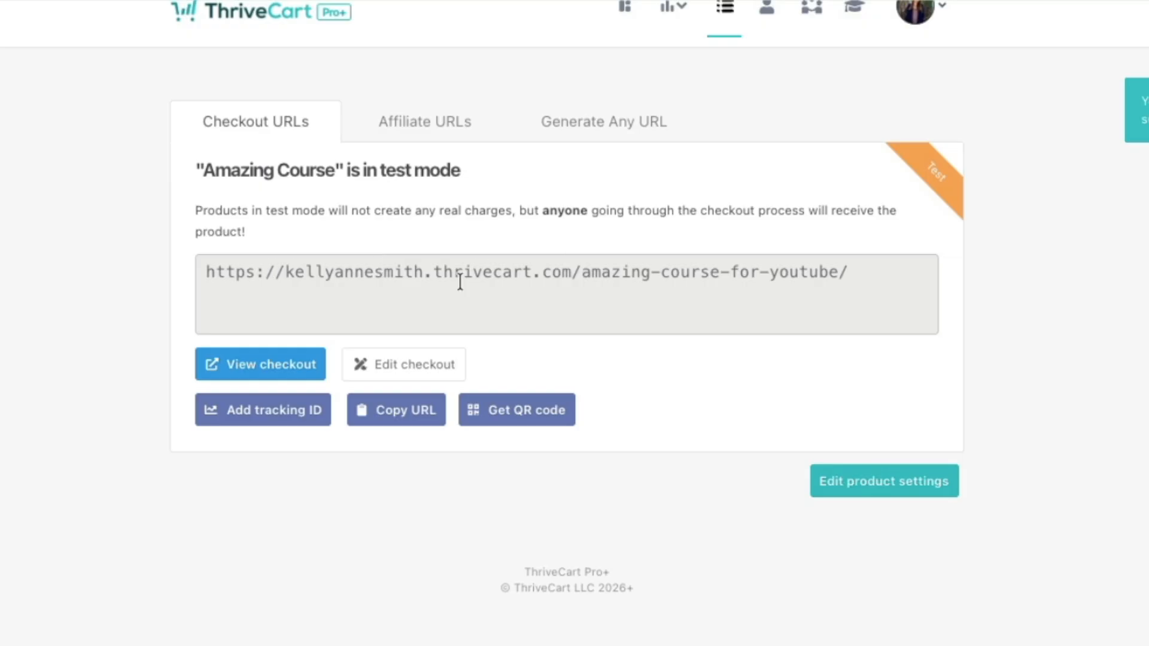
{"action": "left_click", "coordinate": [538, 281]}
{"action": "right_click", "coordinate": [540, 283]}
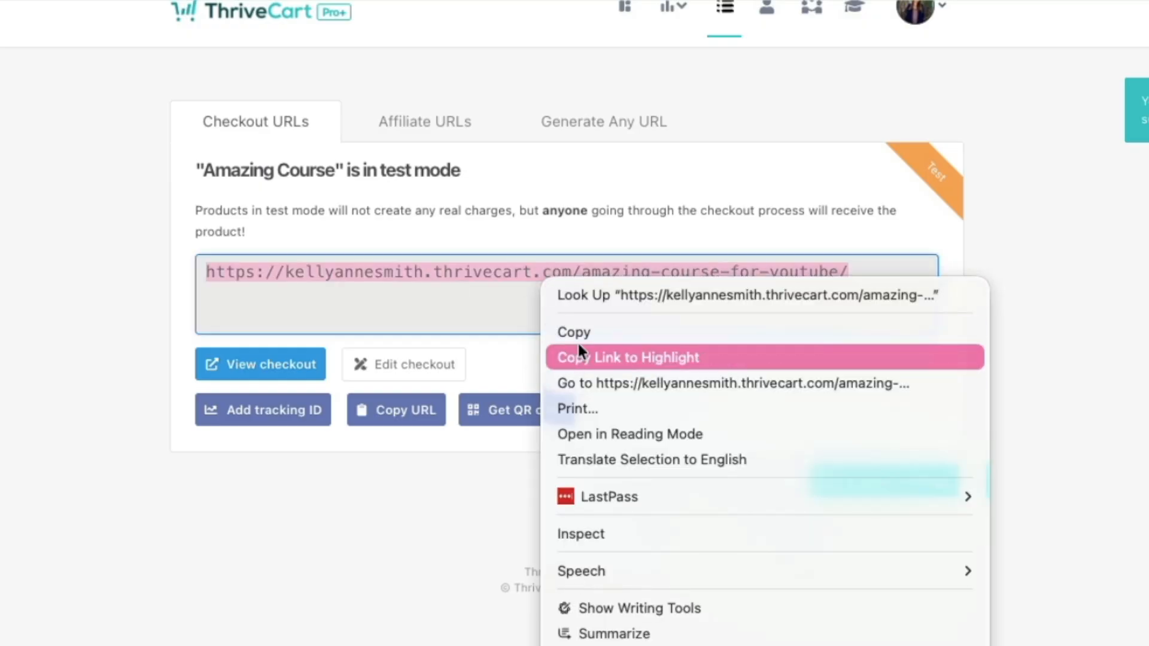
{"action": "left_click", "coordinate": [582, 383]}
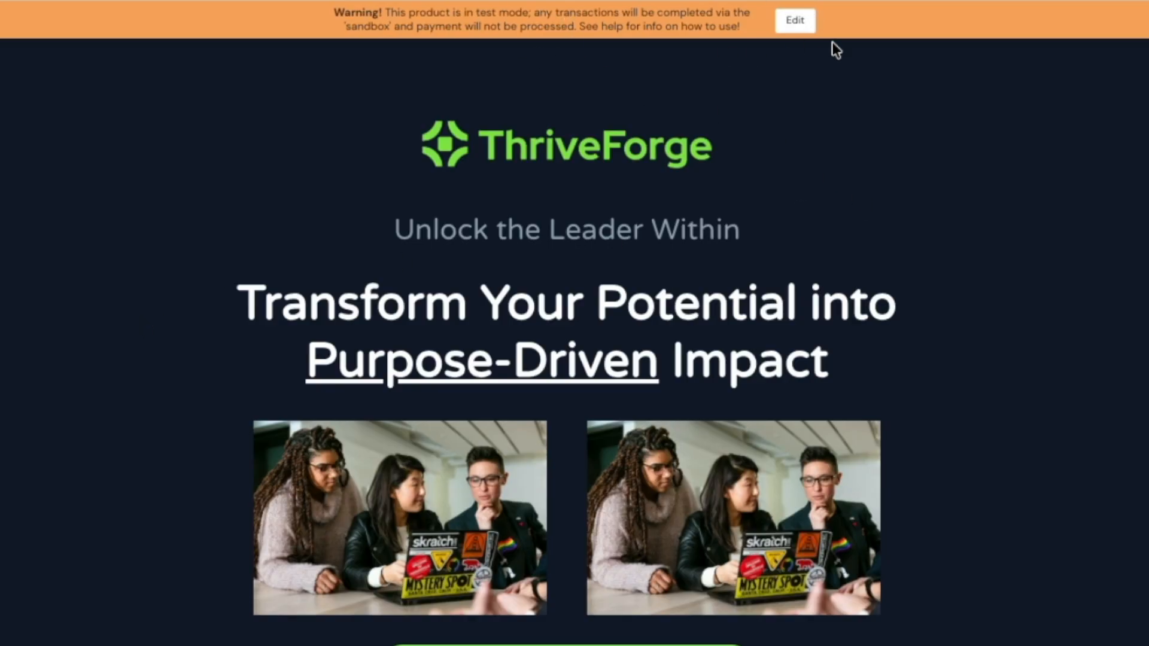
{"action": "scroll", "coordinate": [213, 254], "scroll_direction": "down", "scroll_amount": 20}
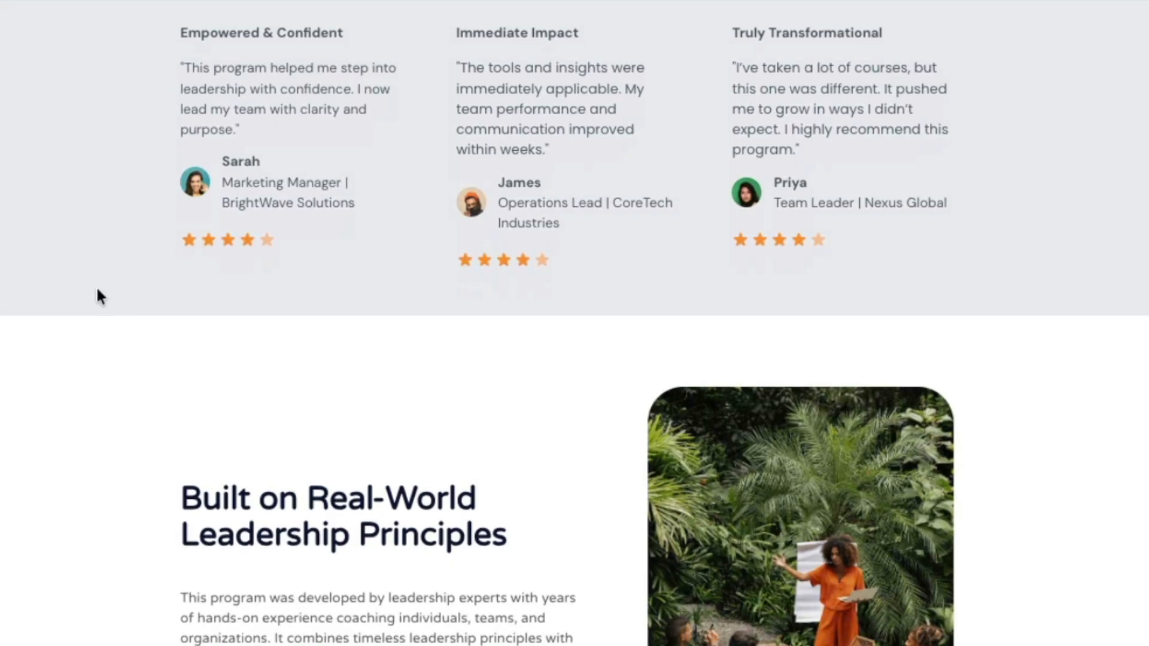
Review the remaining sales page sections and follow the "Join the Program Now" link to view the checkout form
{"action": "scroll", "coordinate": [99, 297], "scroll_direction": "down", "scroll_amount": 20}
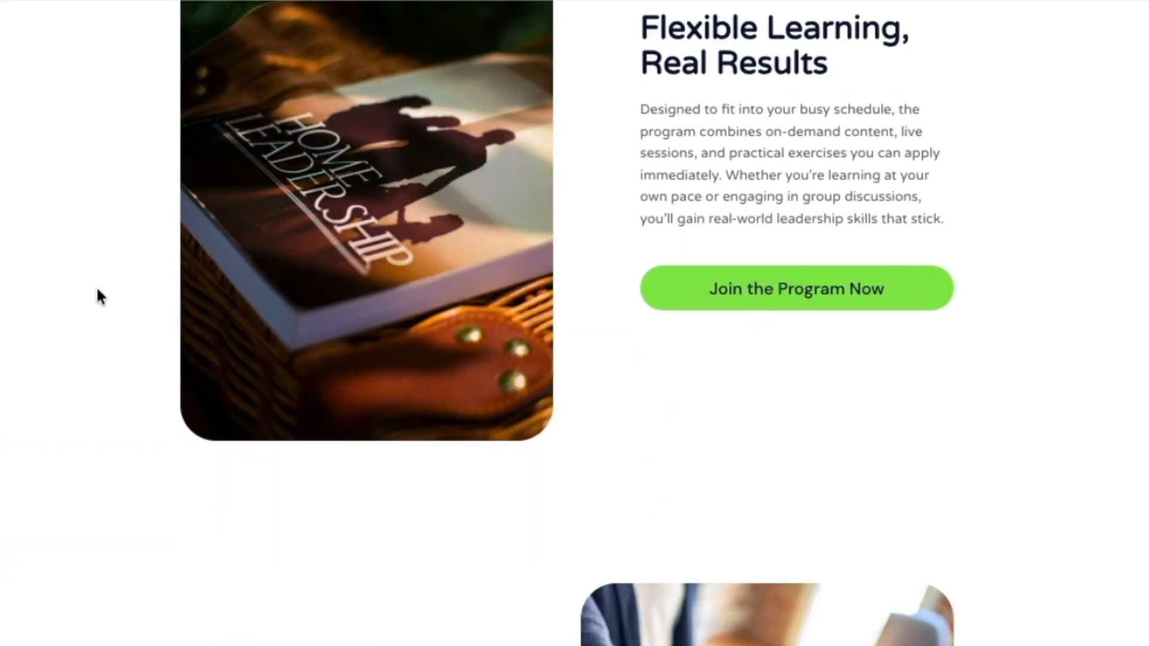
{"action": "scroll", "coordinate": [97, 293], "scroll_direction": "down", "scroll_amount": 8}
{"action": "scroll", "coordinate": [97, 293], "scroll_direction": "up", "scroll_amount": 12}
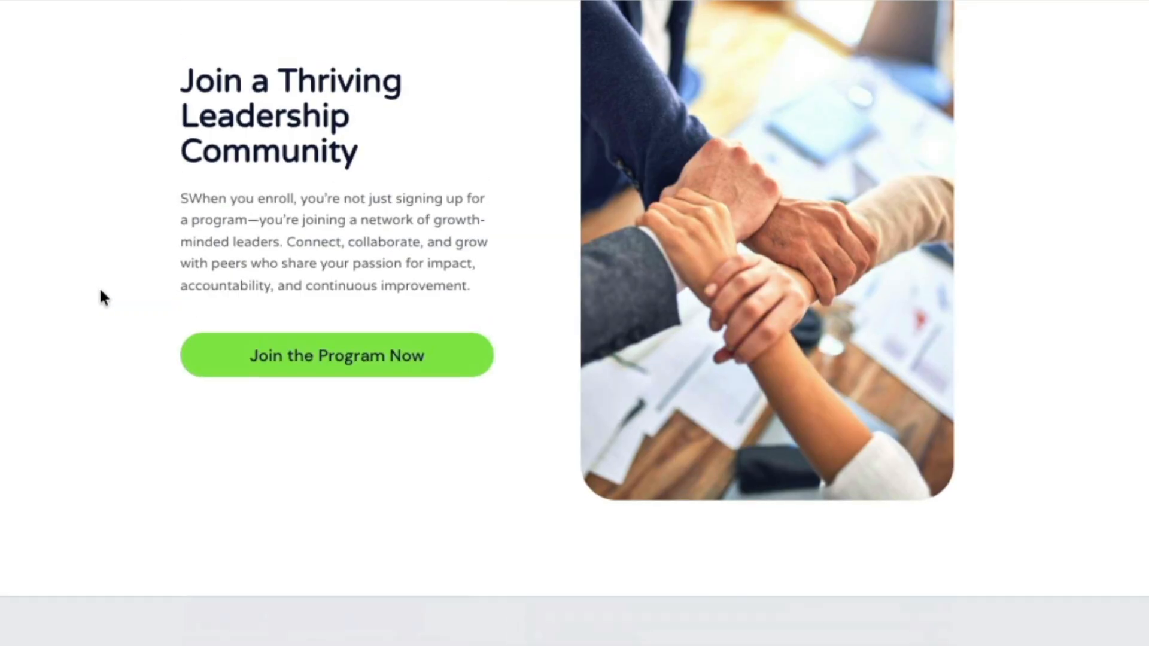
{"action": "left_click", "coordinate": [357, 365]}
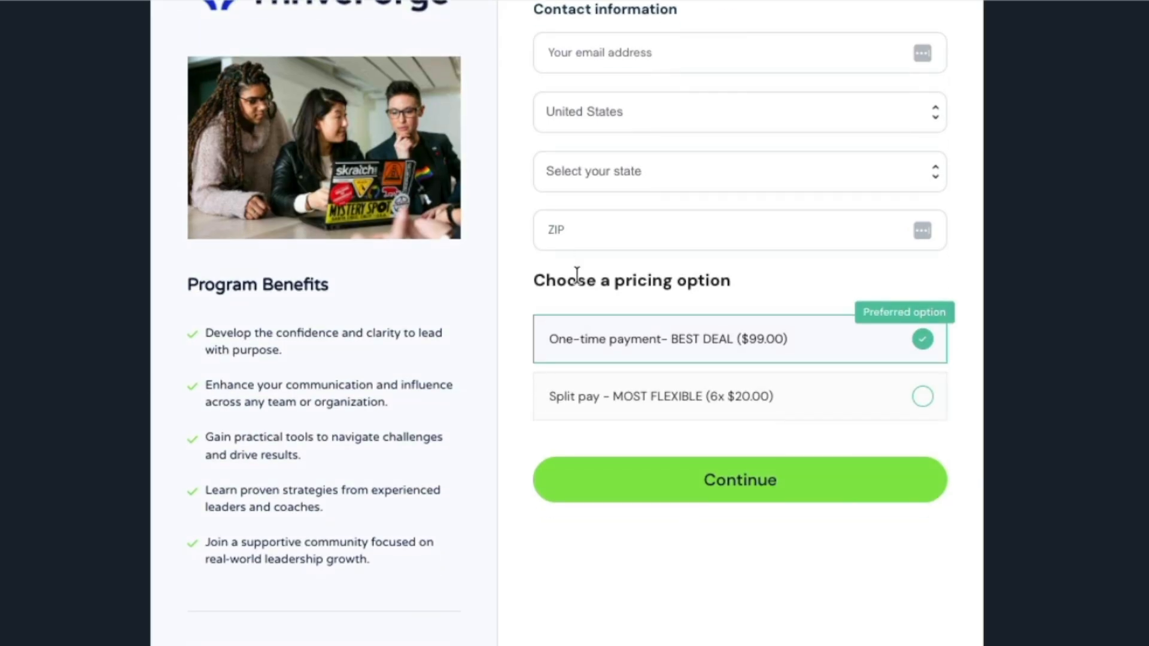
{"action": "scroll", "coordinate": [785, 201], "scroll_direction": "up", "scroll_amount": 2}
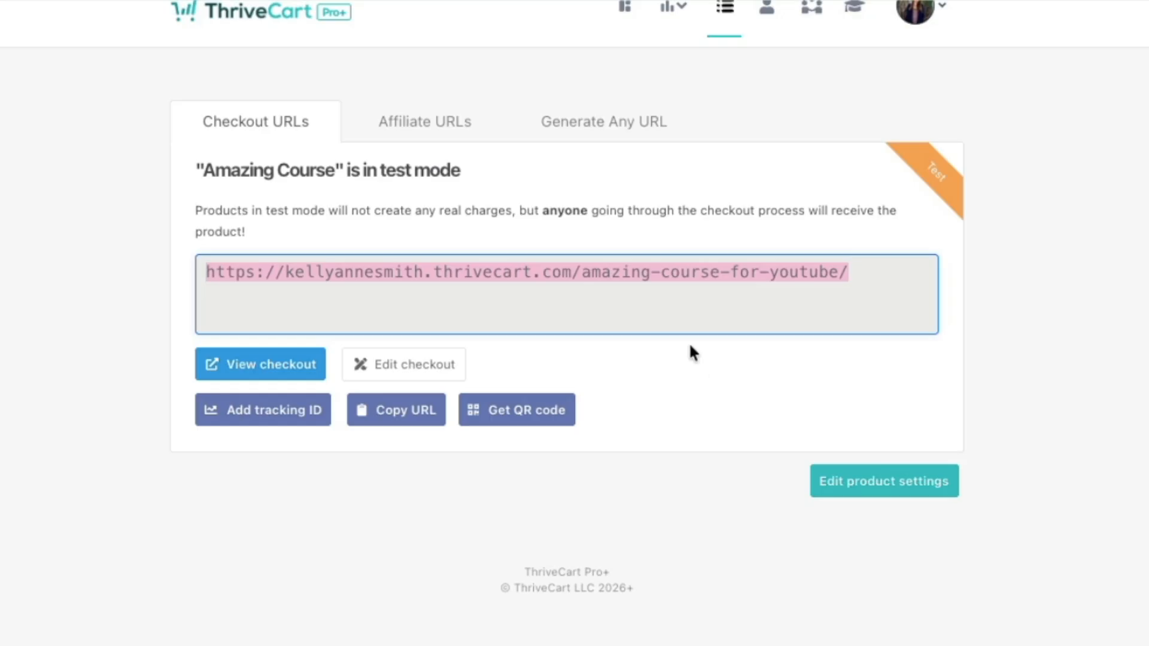
Set up the product's embeddable affiliate sign up button in blue, trying the other colors, and select its embed code
{"action": "left_click", "coordinate": [423, 126]}
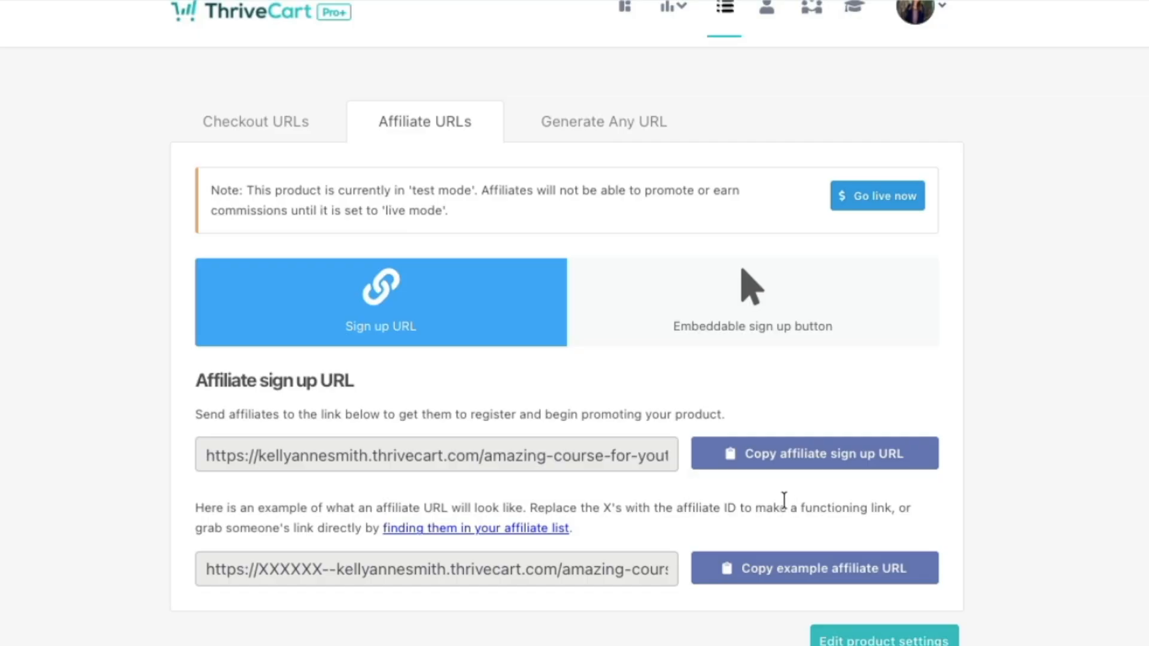
{"action": "left_click", "coordinate": [646, 335]}
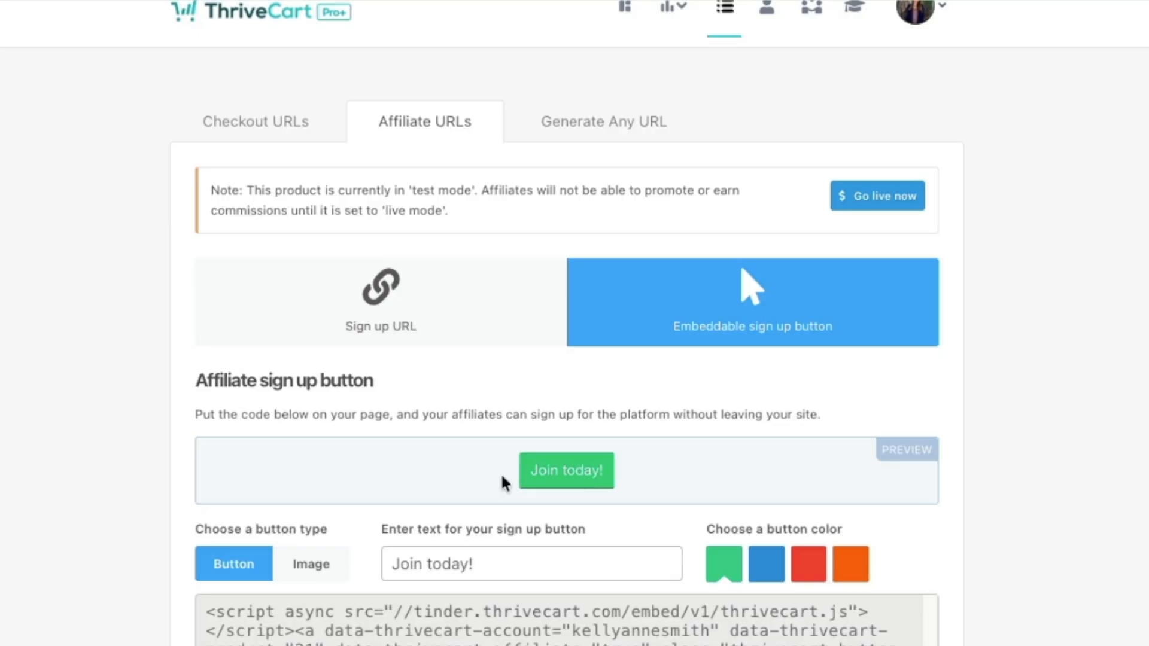
{"action": "left_click", "coordinate": [770, 574]}
{"action": "left_click", "coordinate": [814, 576]}
{"action": "left_click", "coordinate": [854, 574]}
{"action": "left_click", "coordinate": [767, 578]}
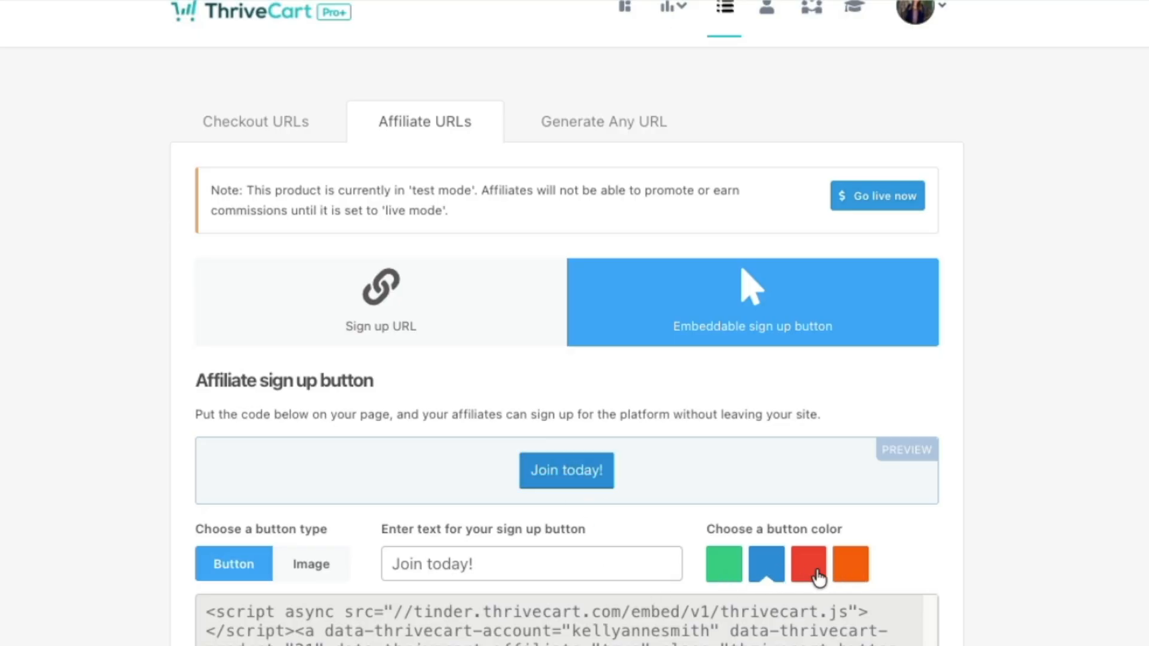
{"action": "left_click", "coordinate": [663, 645]}
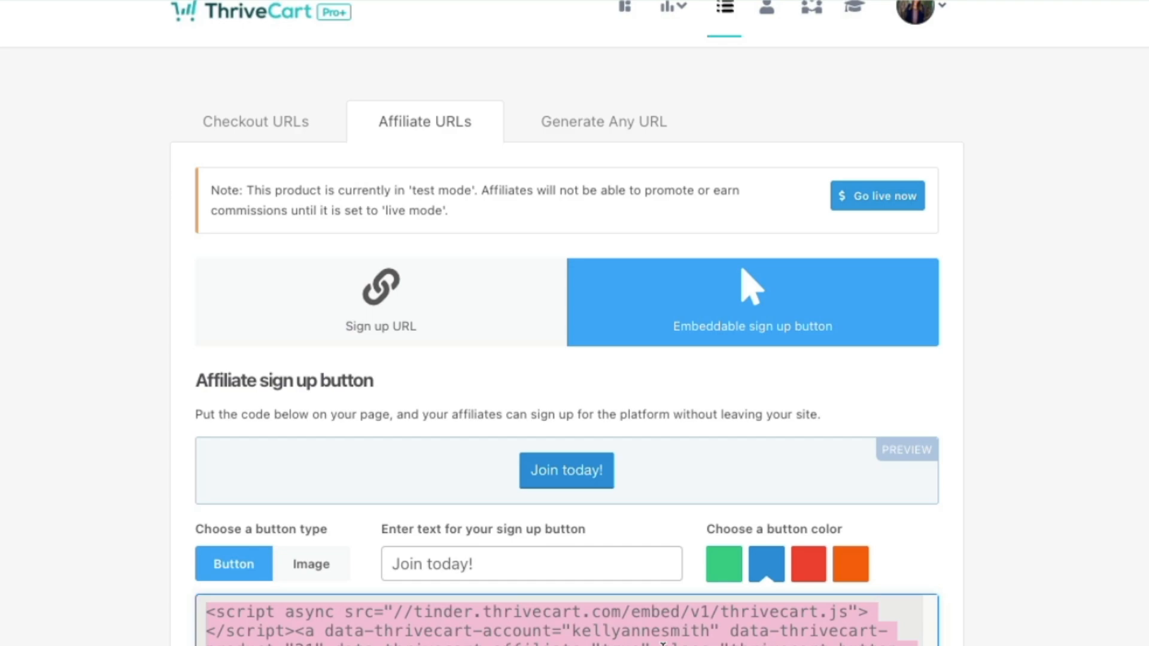
Look at the QR code generator for third-party URLs, go back to the checkout URL, and open the product settings for editing
{"action": "left_click", "coordinate": [615, 125]}
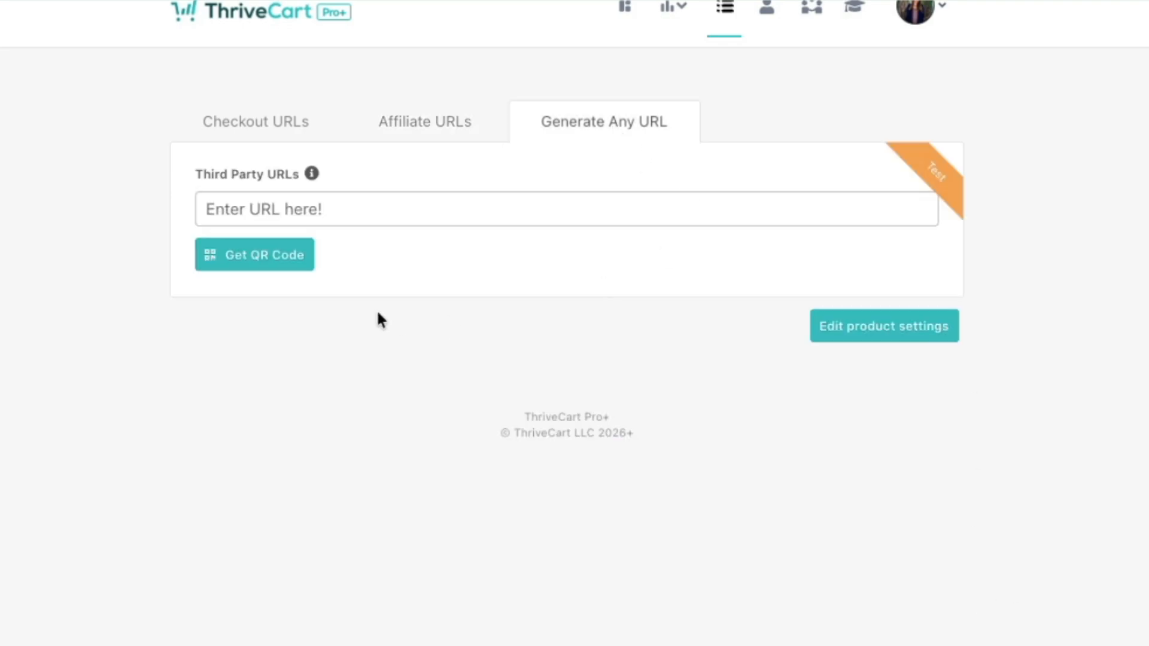
{"action": "left_click", "coordinate": [376, 207]}
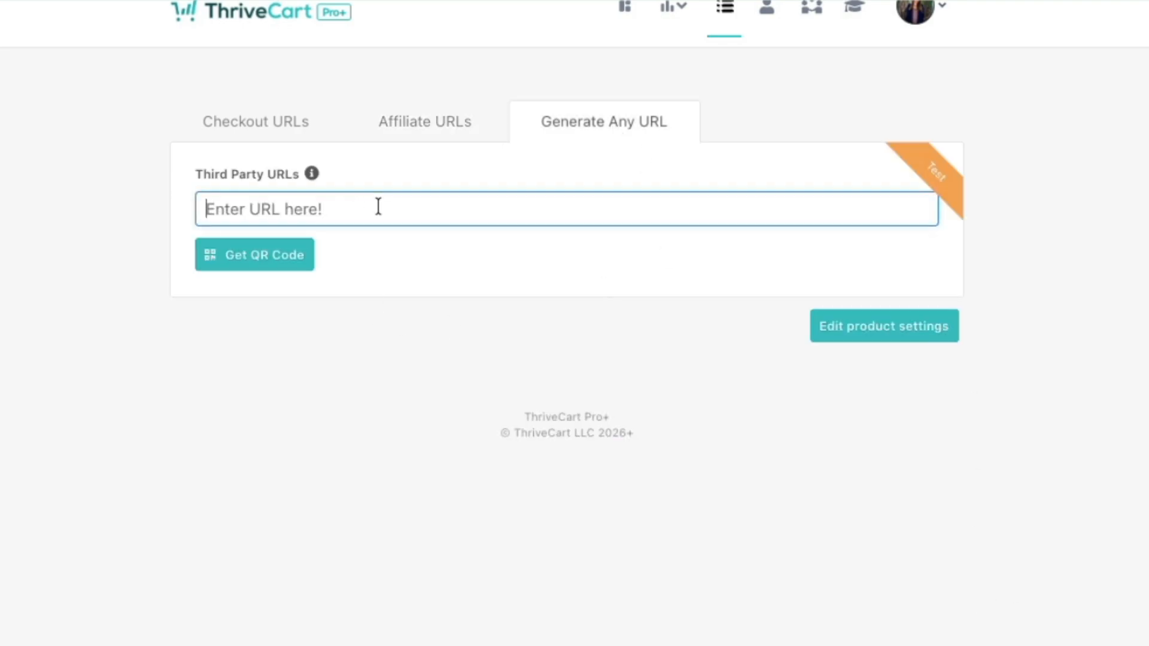
{"action": "left_click", "coordinate": [292, 119]}
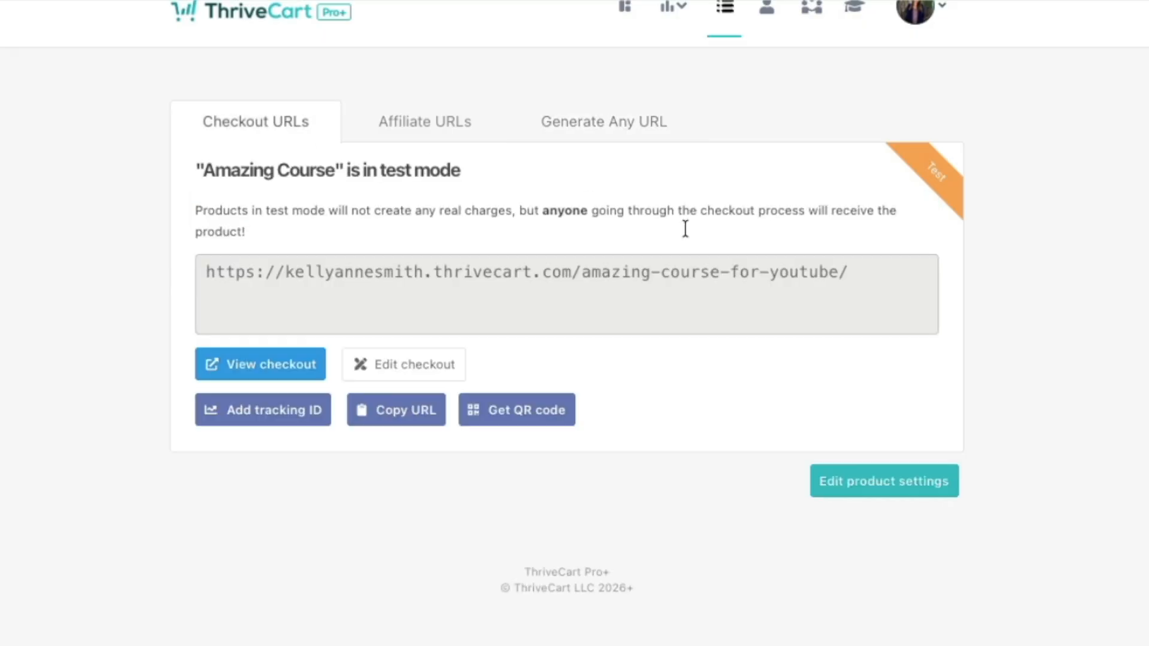
{"action": "left_click", "coordinate": [846, 487]}
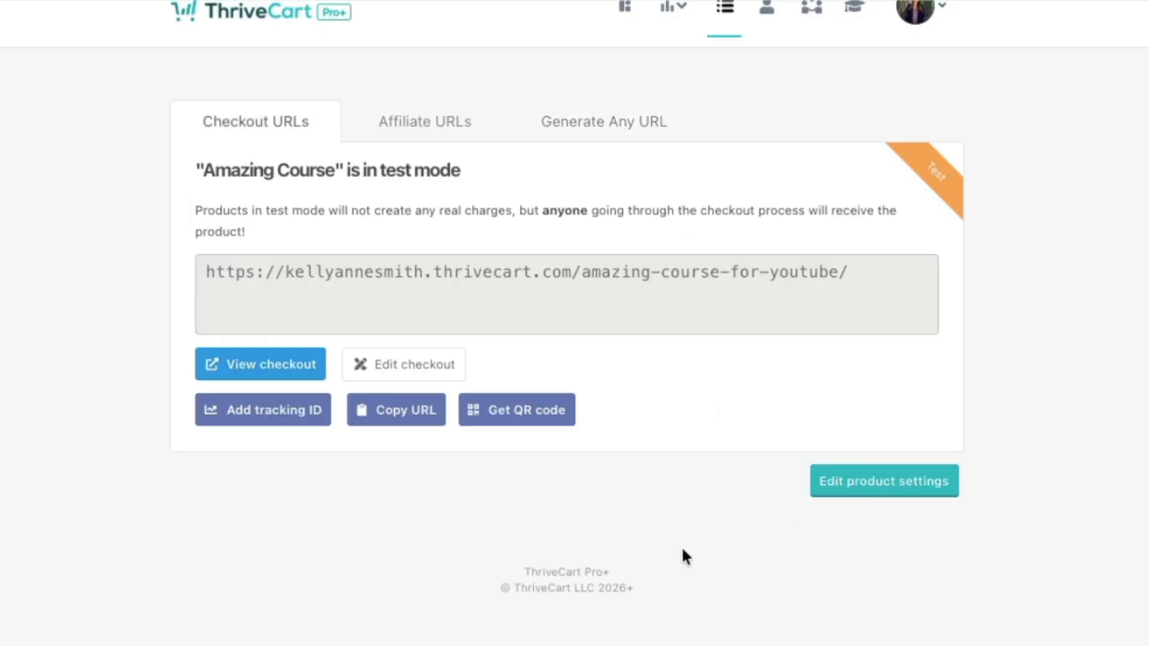